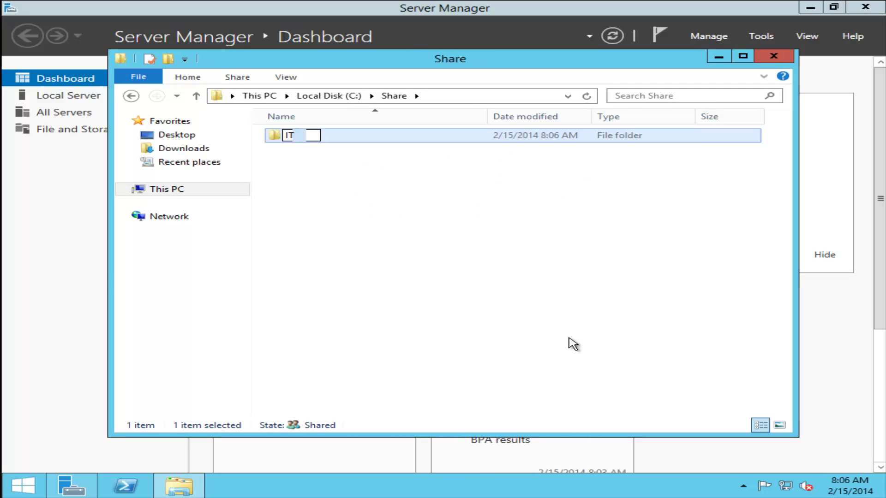
- Confirm the IT folder name and create a new folder named HR in C:\Share
{"action": "key", "text": "Return"}
{"action": "right_click", "coordinate": [484, 238]}
{"action": "mouse_move", "coordinate": [670, 391]}
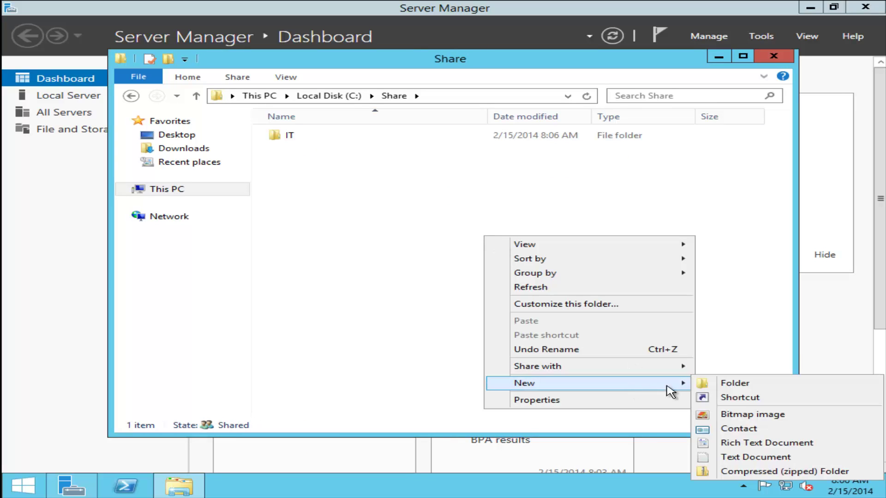
{"action": "left_click", "coordinate": [734, 383]}
{"action": "type", "text": "HR"}
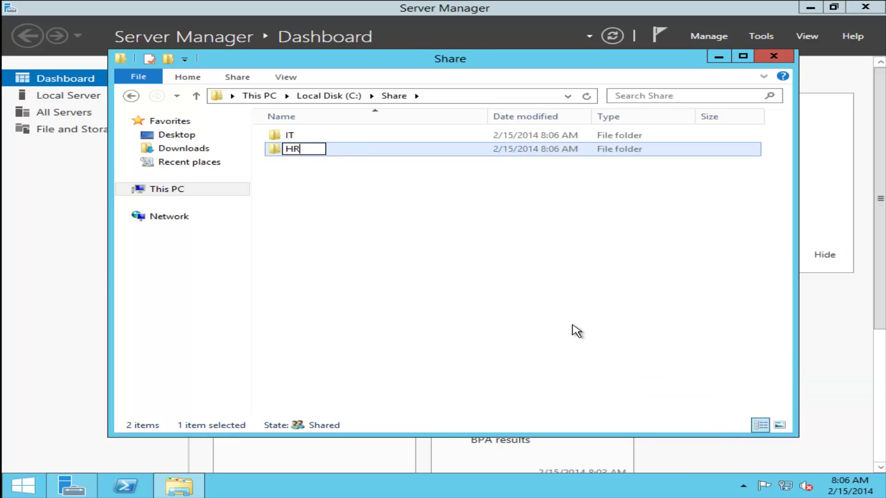
{"action": "key", "text": "Return"}
- Inside the IT folder, create an empty text document named 1
{"action": "left_click", "coordinate": [300, 155]}
{"action": "double_click", "coordinate": [300, 154]}
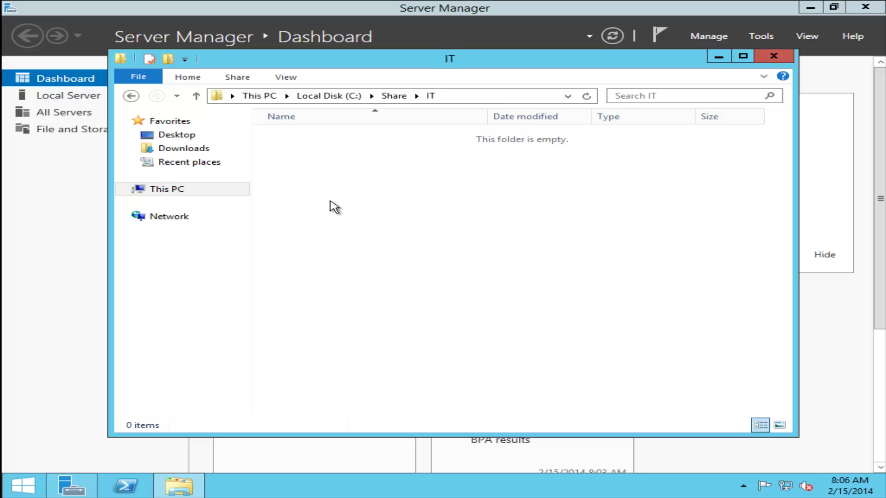
{"action": "right_click", "coordinate": [312, 195]}
{"action": "mouse_move", "coordinate": [492, 347]}
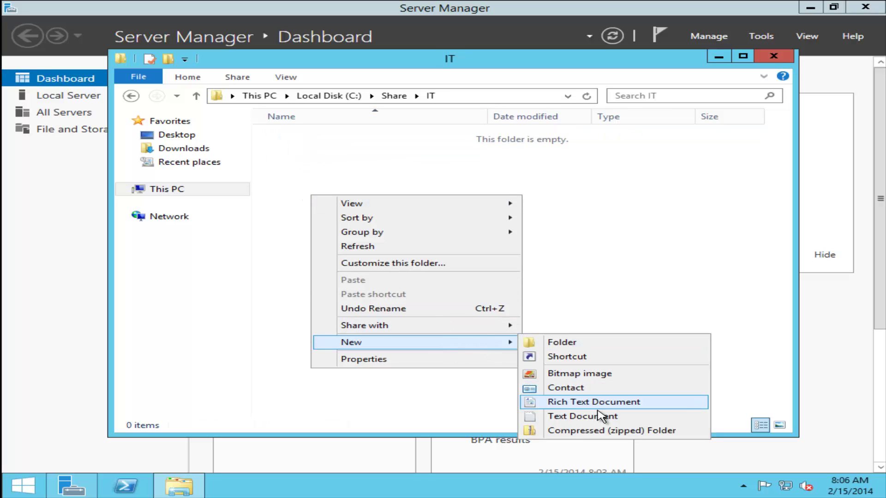
{"action": "left_click", "coordinate": [595, 417]}
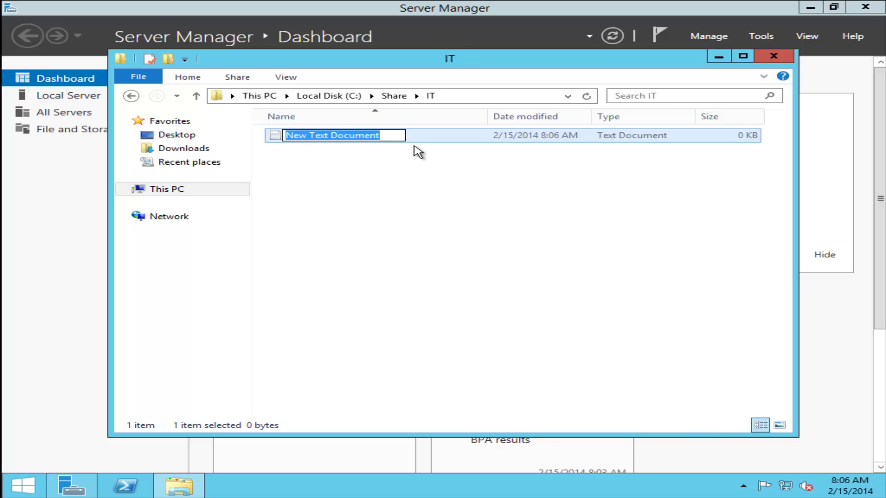
{"action": "type", "text": "1"}
{"action": "key", "text": "Return"}
- View file 1's Properties, close them unchanged, and return to Server Manager
{"action": "left_click", "coordinate": [310, 148]}
{"action": "left_click", "coordinate": [300, 139]}
{"action": "right_click", "coordinate": [293, 134]}
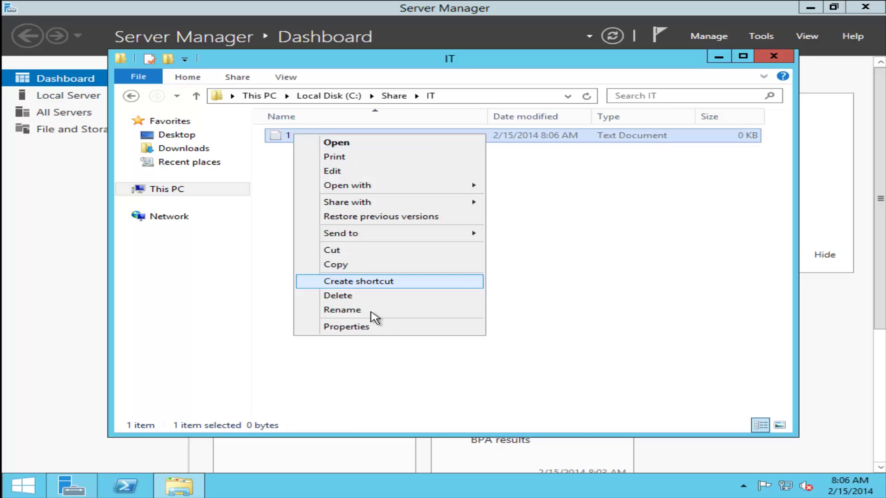
{"action": "left_click", "coordinate": [380, 327]}
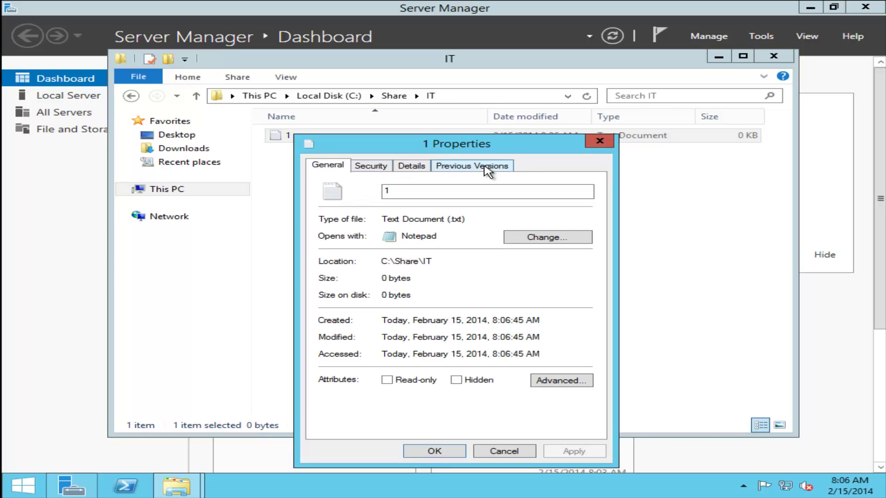
{"action": "left_click", "coordinate": [509, 453]}
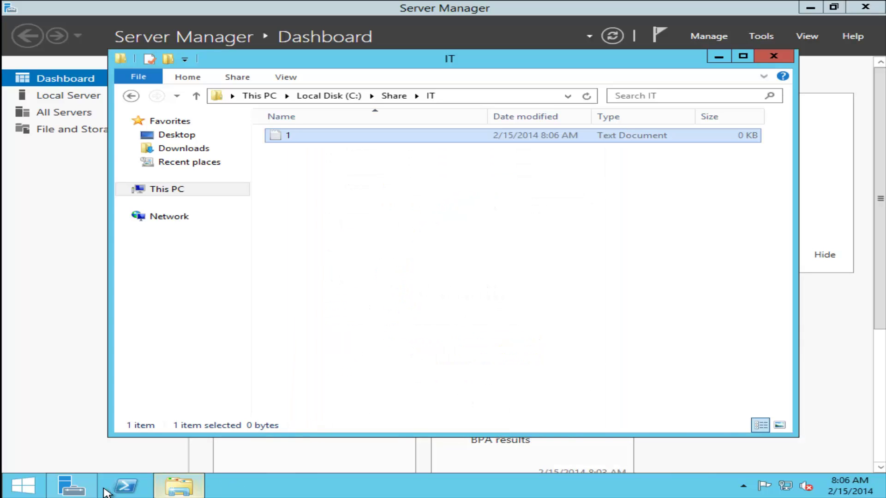
{"action": "left_click", "coordinate": [95, 488]}
- Start a role-based Add Roles and Features install on the local server and expand File and iSCSI Services
{"action": "left_click", "coordinate": [487, 168]}
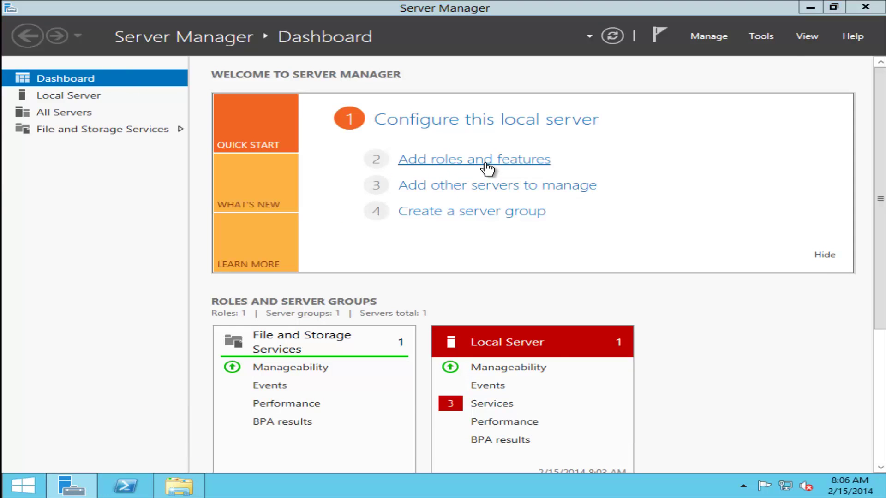
{"action": "left_click", "coordinate": [607, 452]}
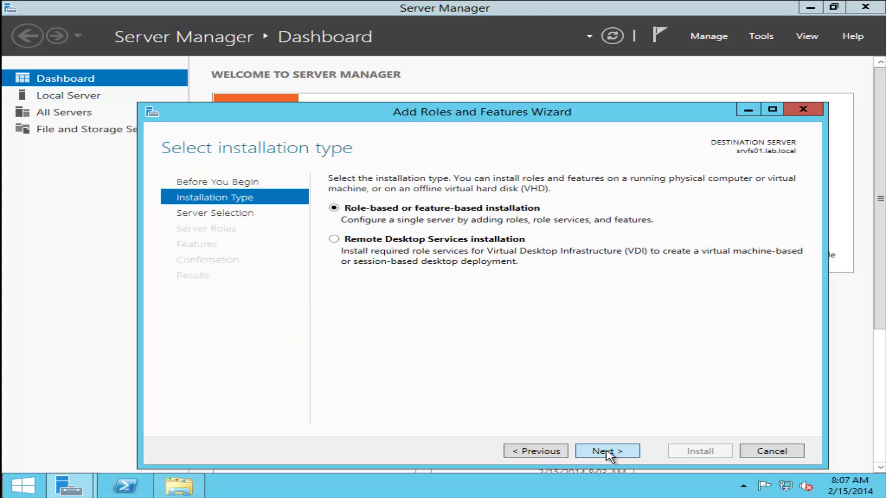
{"action": "left_click", "coordinate": [607, 452]}
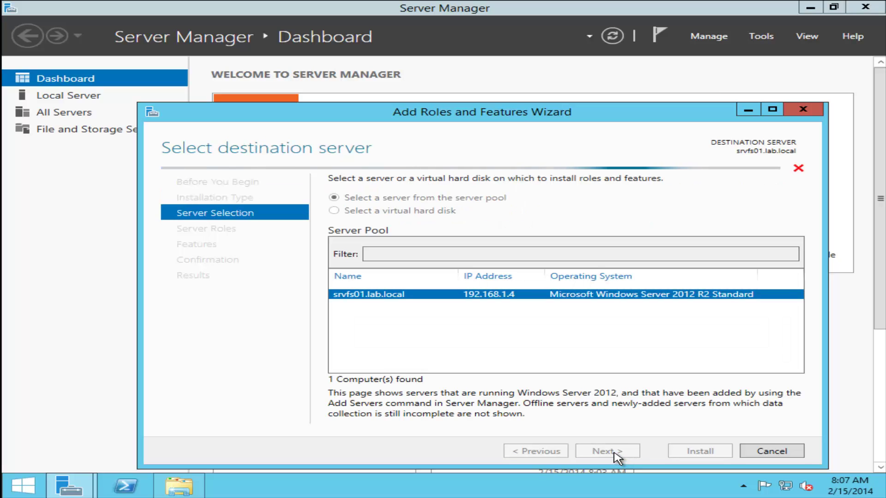
{"action": "left_click", "coordinate": [614, 453]}
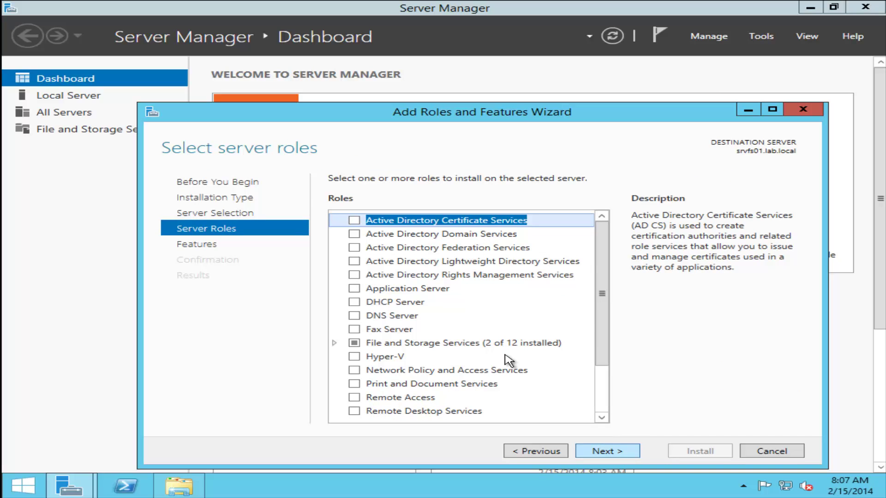
{"action": "scroll", "coordinate": [480, 335], "scroll_direction": "down", "scroll_amount": 2}
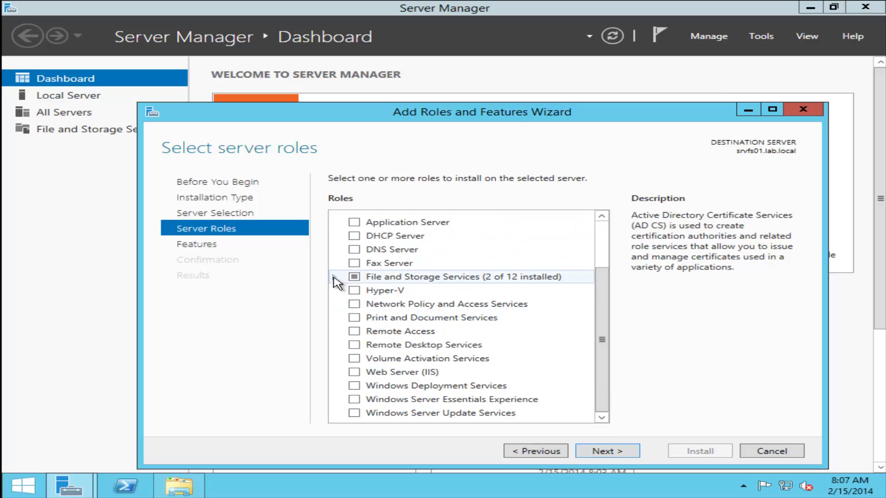
{"action": "left_click", "coordinate": [334, 277]}
{"action": "left_click", "coordinate": [348, 264]}
{"action": "scroll", "coordinate": [356, 277], "scroll_direction": "down", "scroll_amount": 3}
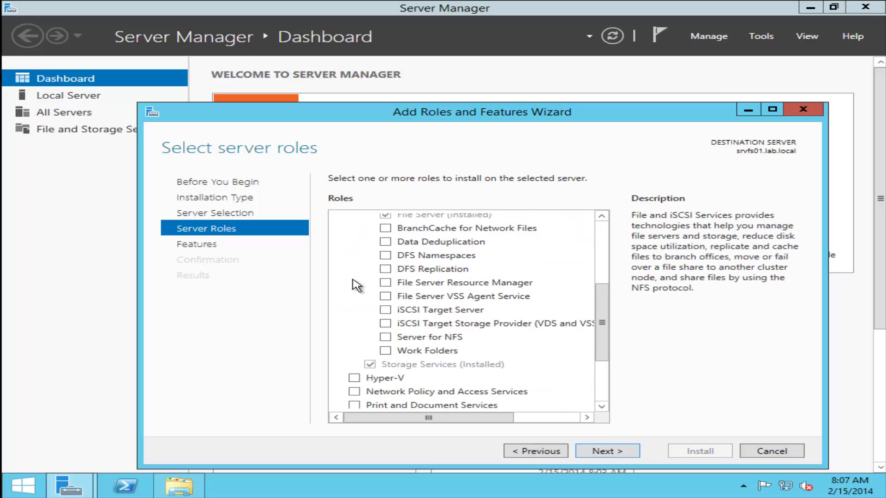
- Select File Server Resource Manager with its management tools and install it
{"action": "left_click", "coordinate": [386, 251]}
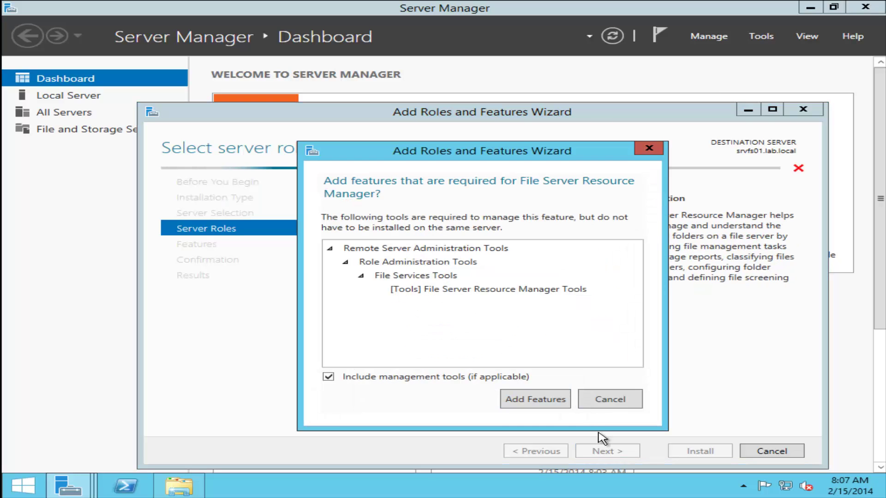
{"action": "left_click", "coordinate": [535, 342]}
{"action": "left_click", "coordinate": [607, 451]}
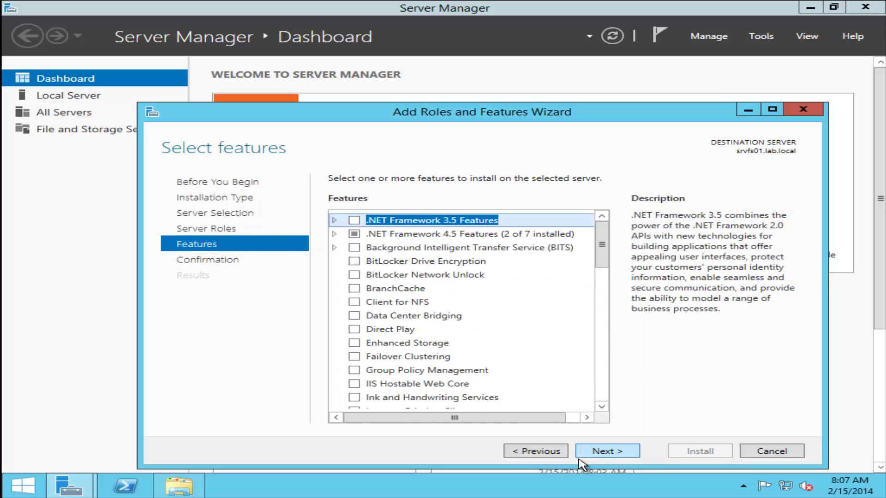
{"action": "left_click", "coordinate": [608, 451]}
{"action": "left_click", "coordinate": [692, 452]}
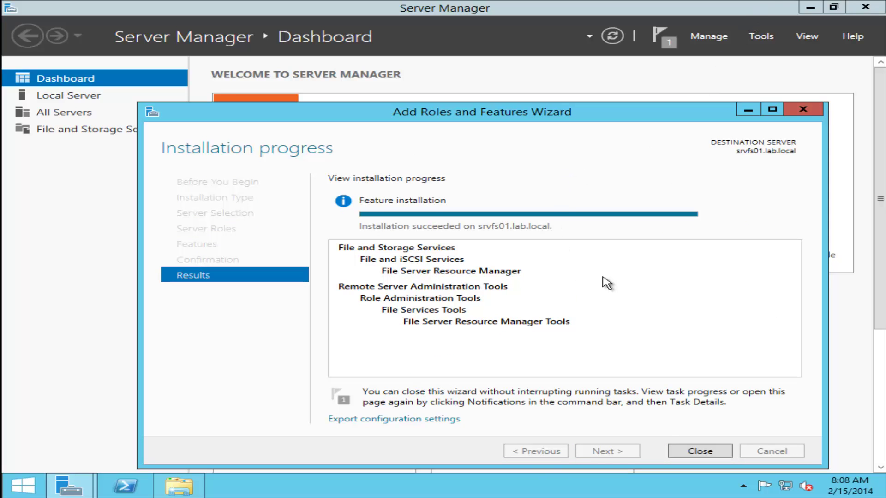
{"action": "left_click", "coordinate": [687, 452]}
- Check that file 1's Classification tab shows no properties, then return to Server Manager
{"action": "left_click", "coordinate": [326, 148]}
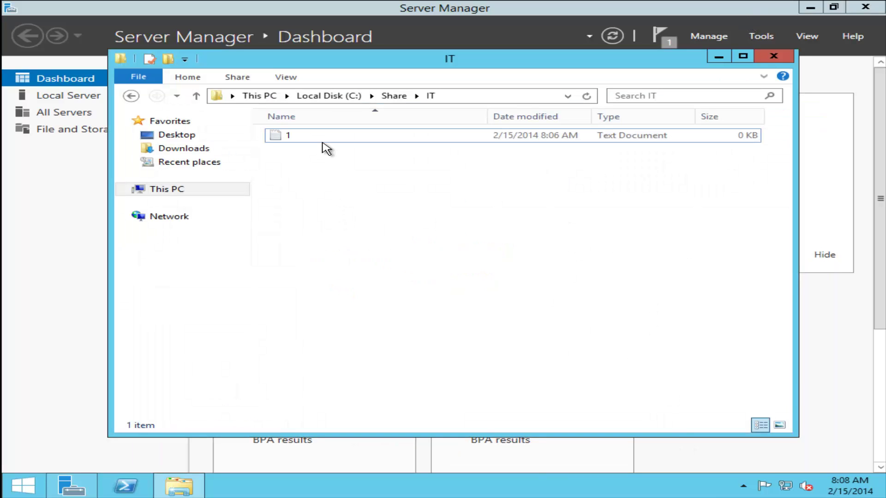
{"action": "left_click", "coordinate": [323, 140]}
{"action": "right_click", "coordinate": [323, 141]}
{"action": "left_click", "coordinate": [419, 332]}
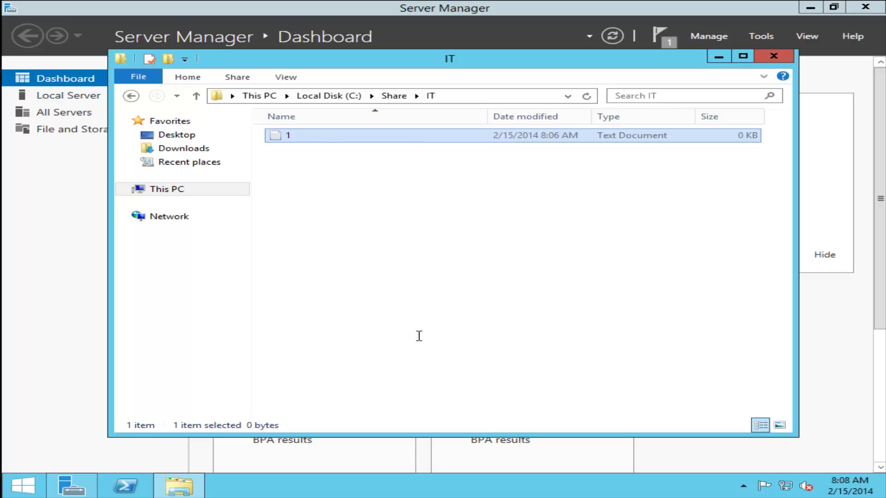
{"action": "left_click", "coordinate": [409, 158]}
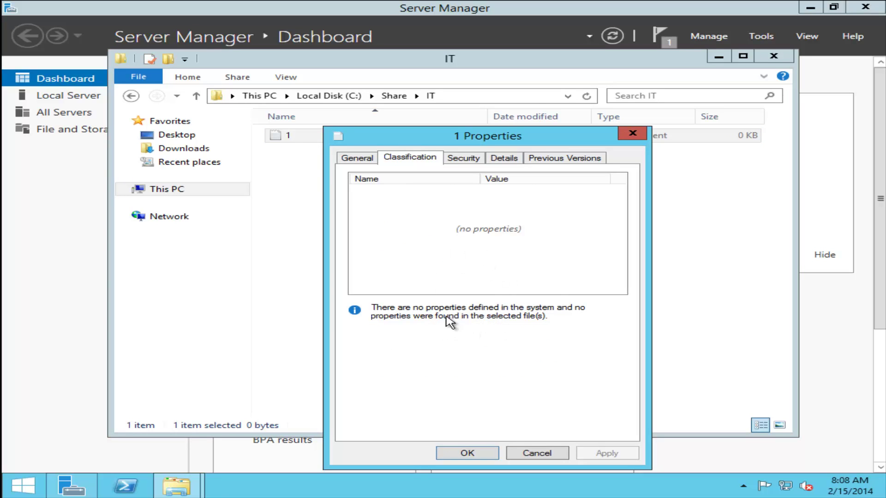
{"action": "left_click", "coordinate": [560, 456]}
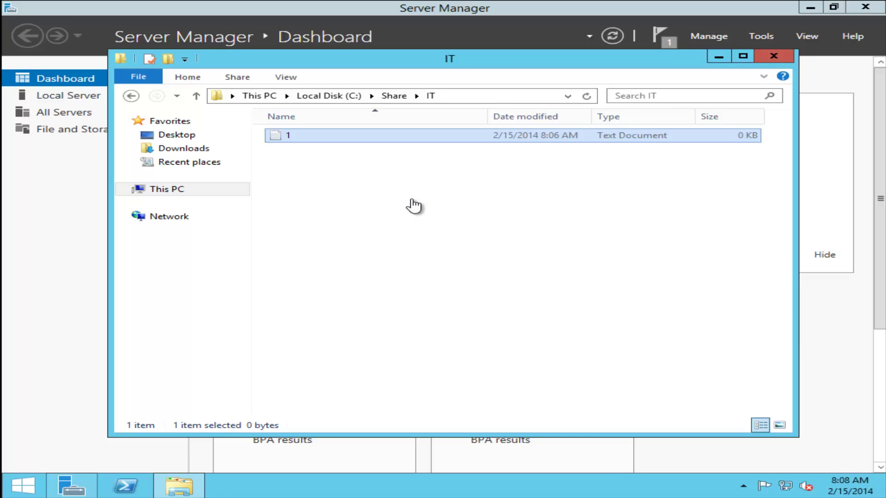
{"action": "left_click", "coordinate": [322, 265]}
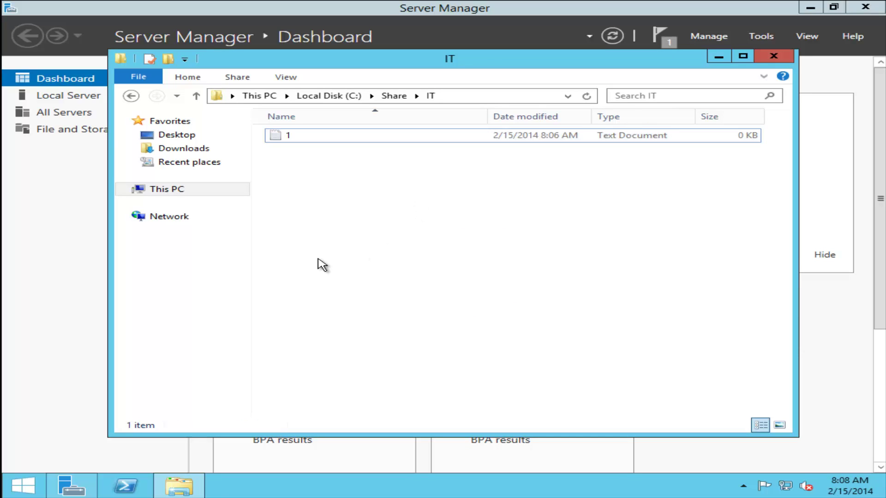
{"action": "left_click", "coordinate": [115, 444]}
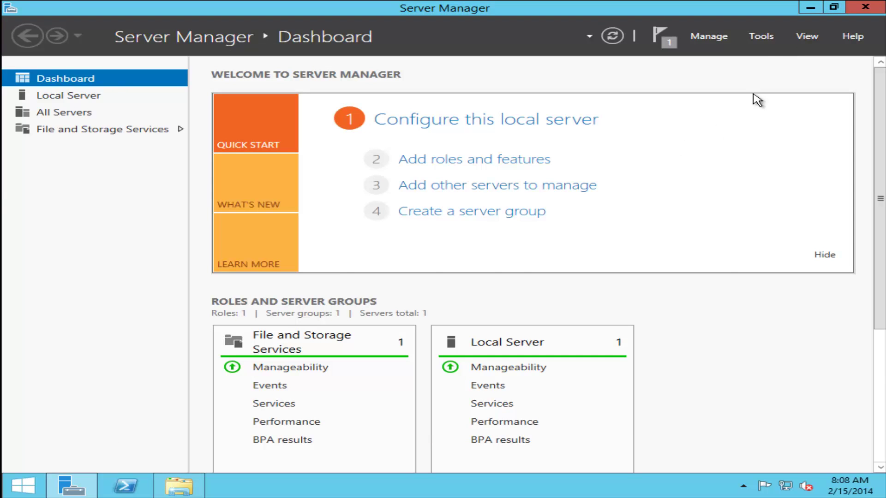
- Show File Server Resource Manager's three built-in Classification Properties, widening the Name column
{"action": "left_click", "coordinate": [761, 35]}
{"action": "left_click", "coordinate": [33, 105]}
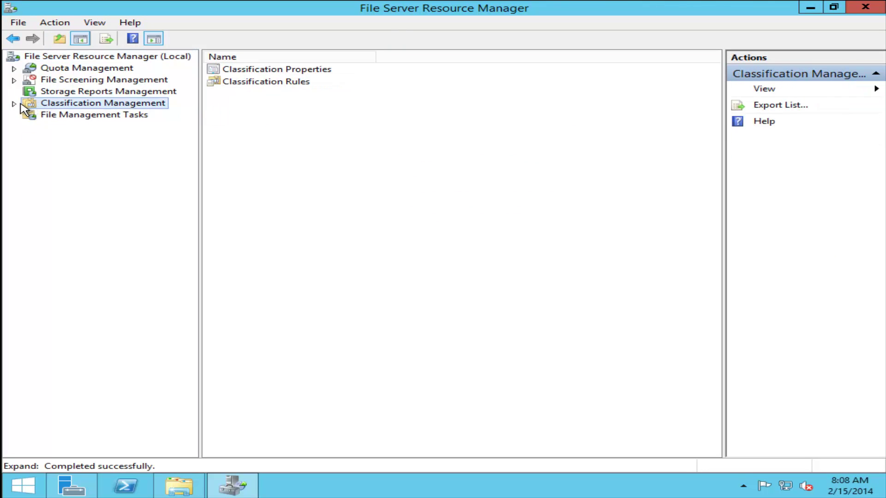
{"action": "left_click", "coordinate": [14, 103]}
{"action": "left_click", "coordinate": [109, 116]}
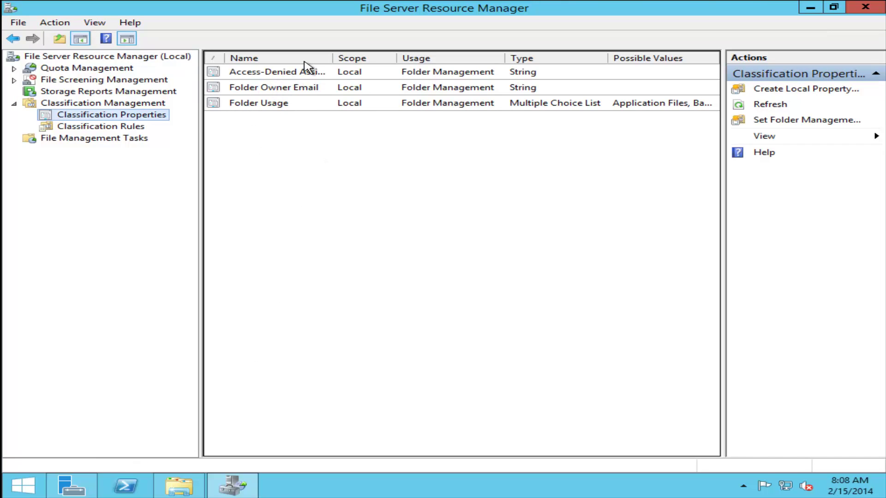
{"action": "left_click_drag", "start_coordinate": [338, 56], "coordinate": [355, 57]}
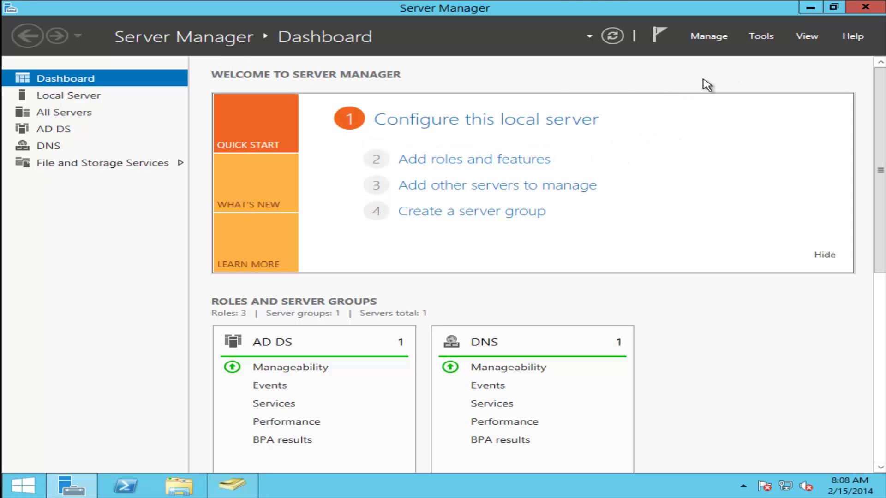
- Launch Active Directory Administrative Center maximized and select Dynamic Access Control
{"action": "left_click", "coordinate": [761, 37]}
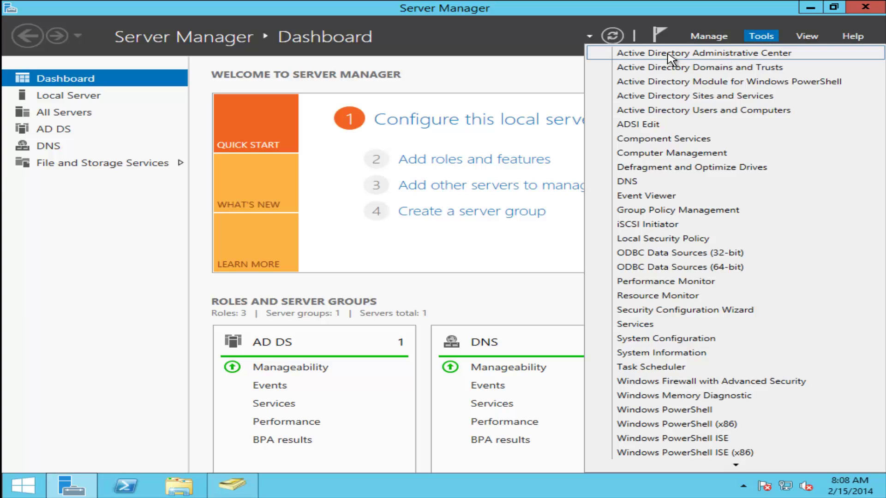
{"action": "left_click", "coordinate": [726, 54]}
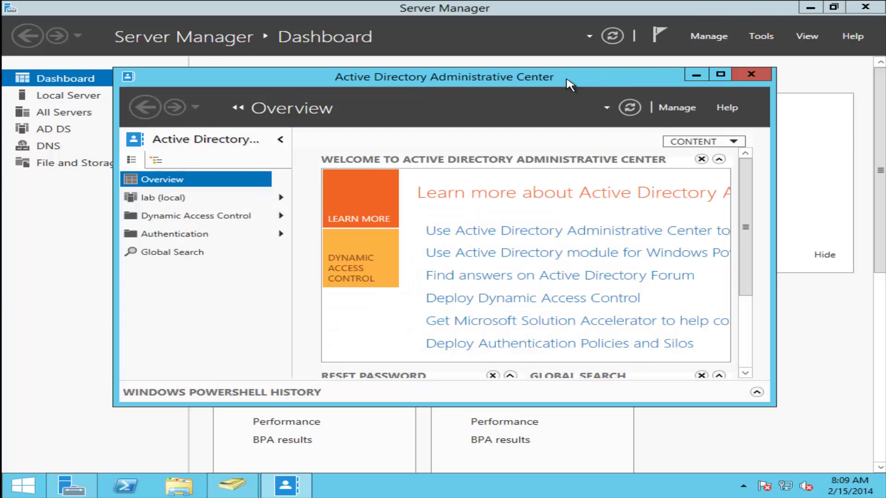
{"action": "double_click", "coordinate": [567, 79]}
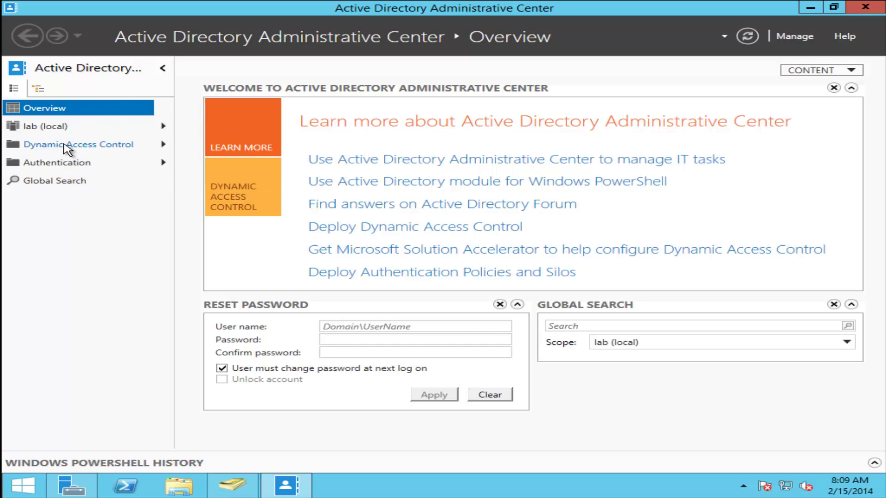
{"action": "left_click", "coordinate": [68, 148]}
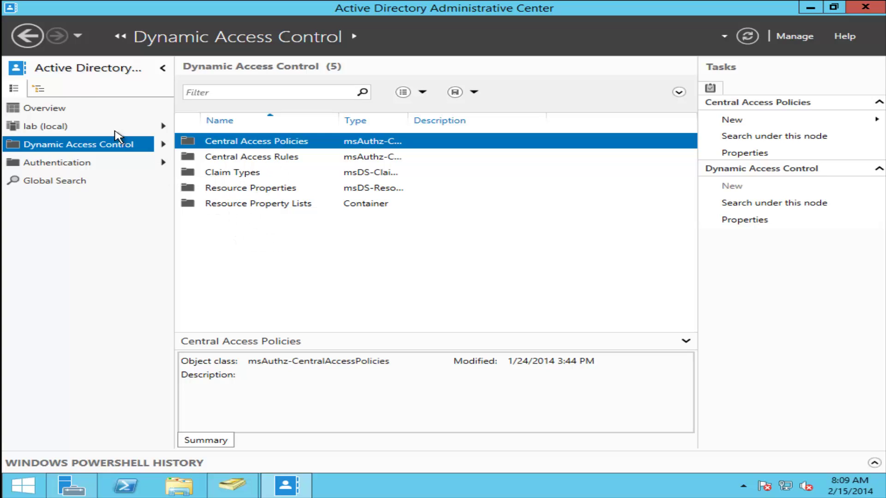
- In tree view, open Dynamic Access Control's Resource Properties and enable Department
{"action": "left_click", "coordinate": [40, 89]}
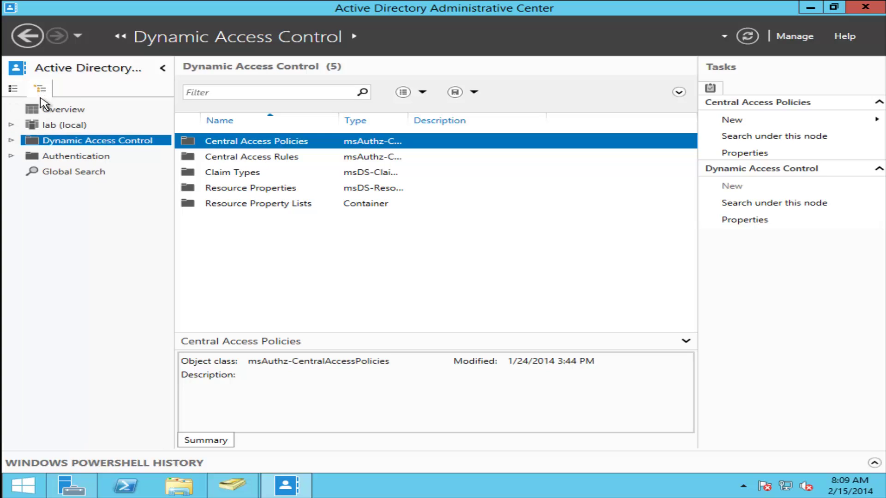
{"action": "left_click", "coordinate": [12, 140]}
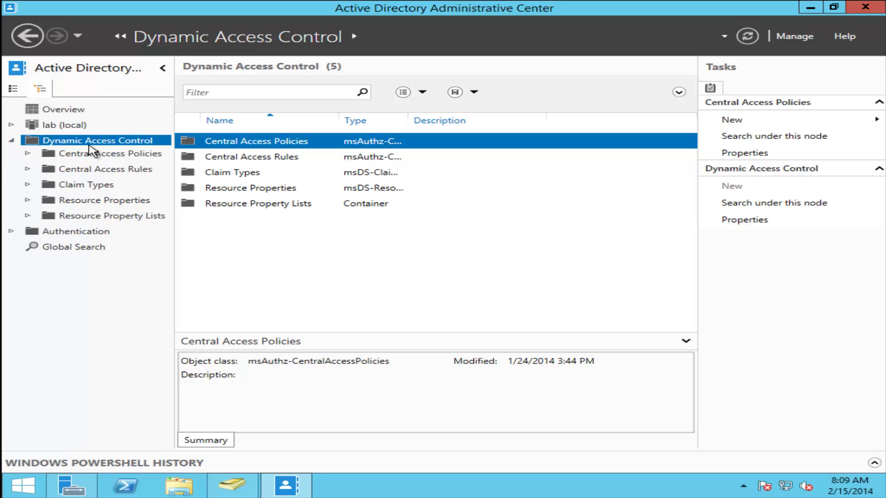
{"action": "left_click", "coordinate": [91, 201]}
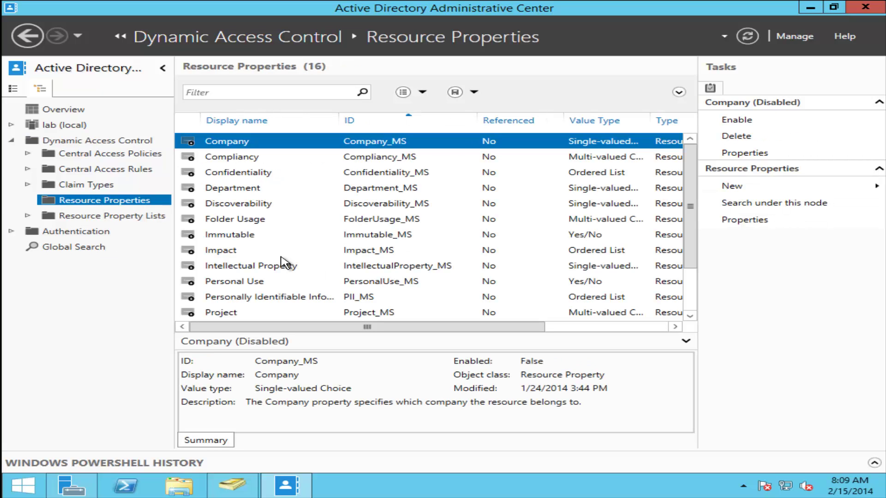
{"action": "scroll", "coordinate": [310, 182], "scroll_direction": "down", "scroll_amount": 2}
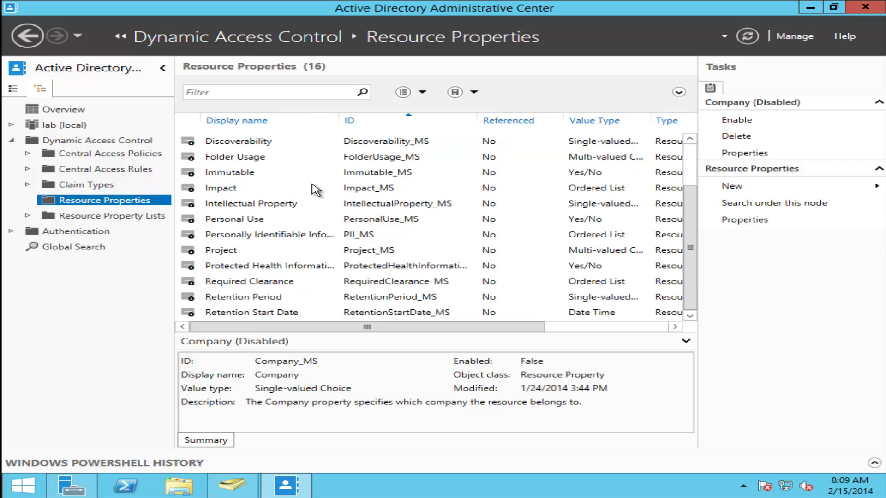
{"action": "scroll", "coordinate": [314, 188], "scroll_direction": "up", "scroll_amount": 2}
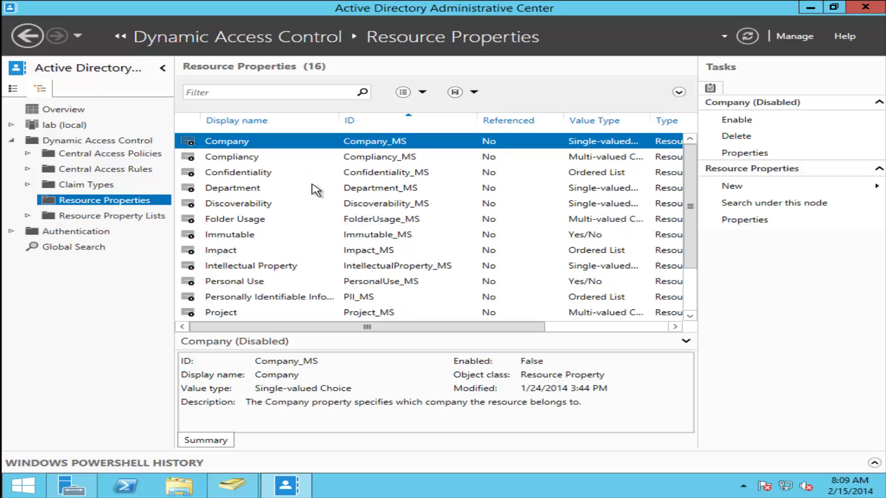
{"action": "left_click", "coordinate": [231, 190]}
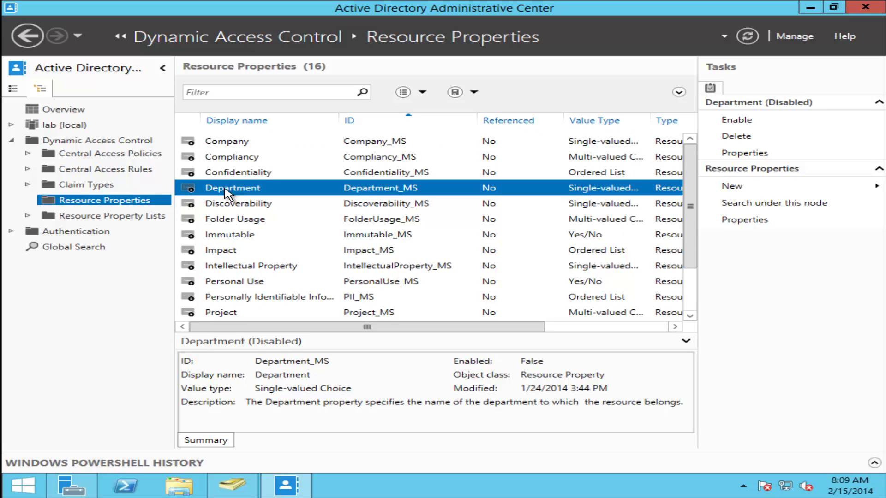
{"action": "right_click", "coordinate": [241, 189]}
{"action": "left_click", "coordinate": [265, 197]}
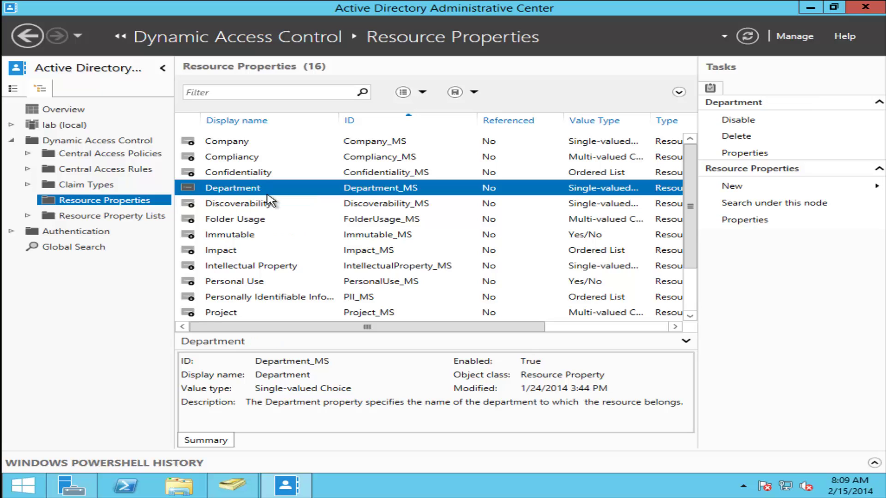
{"action": "scroll", "coordinate": [267, 203], "scroll_direction": "down", "scroll_amount": 2}
{"action": "scroll", "coordinate": [268, 203], "scroll_direction": "up", "scroll_amount": 2}
{"action": "double_click", "coordinate": [263, 172]}
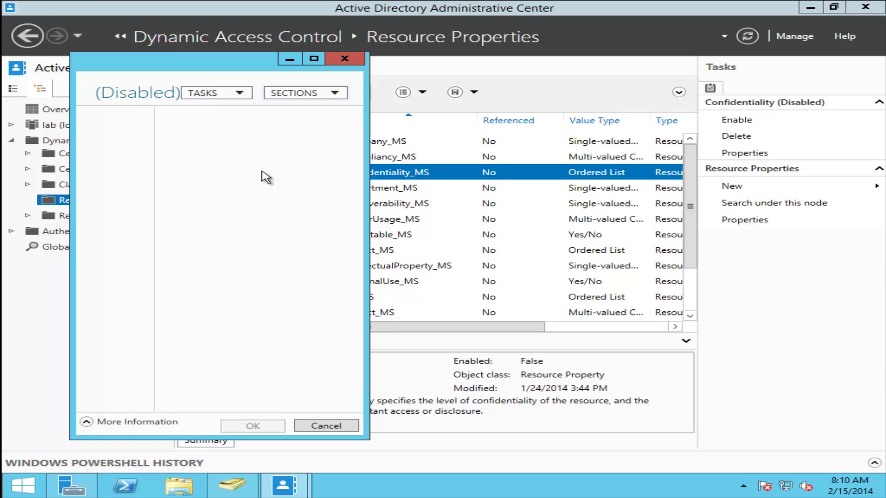
{"action": "scroll", "coordinate": [368, 316], "scroll_direction": "down", "scroll_amount": 3}
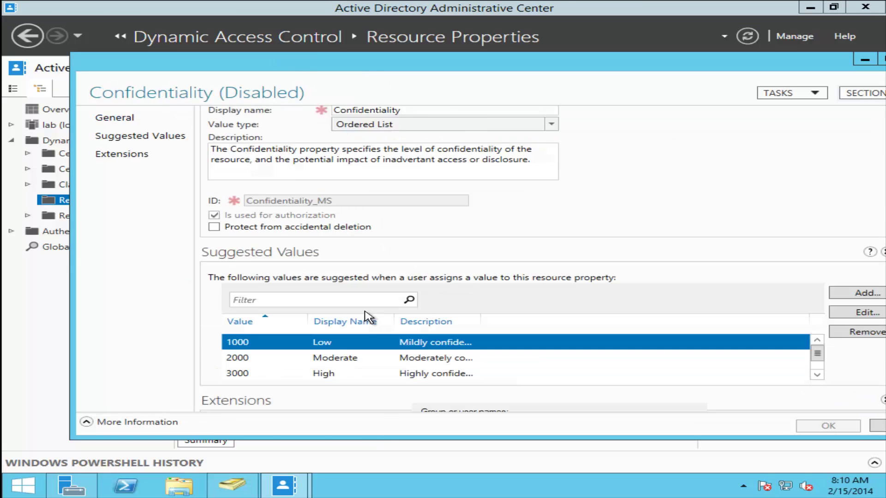
{"action": "scroll", "coordinate": [355, 339], "scroll_direction": "down", "scroll_amount": 1}
{"action": "scroll", "coordinate": [356, 330], "scroll_direction": "up", "scroll_amount": 1}
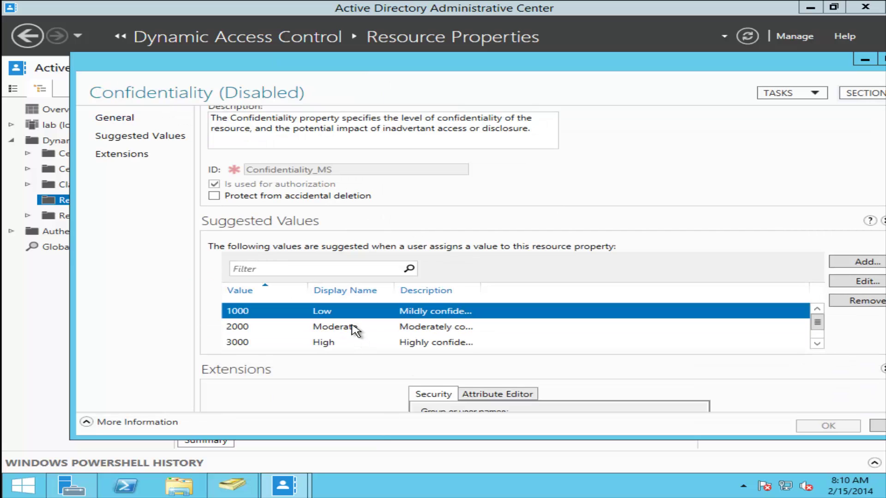
{"action": "scroll", "coordinate": [356, 330], "scroll_direction": "down", "scroll_amount": 1}
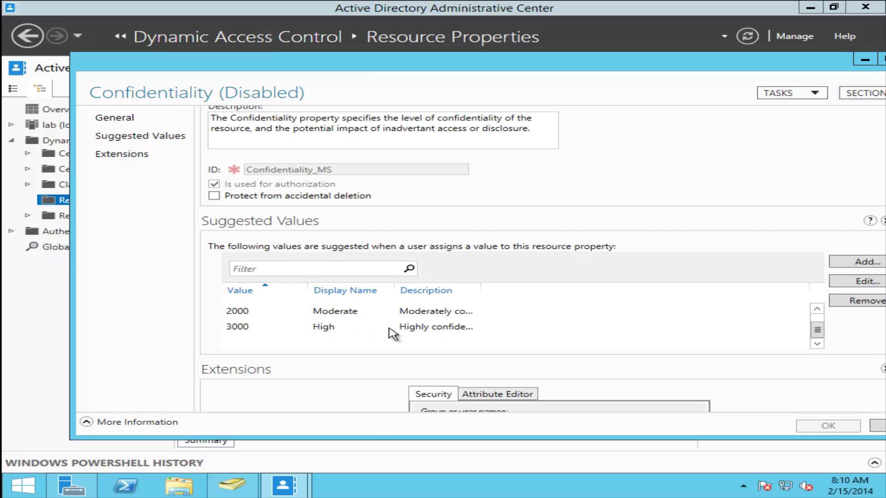
{"action": "key", "text": "Home"}
{"action": "scroll", "coordinate": [365, 339], "scroll_direction": "down", "scroll_amount": 1}
{"action": "left_click", "coordinate": [881, 61]}
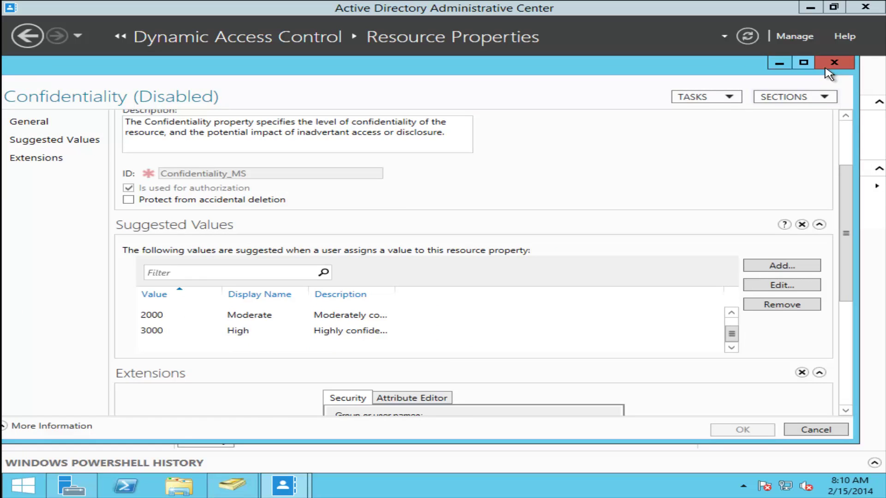
{"action": "left_click", "coordinate": [837, 62]}
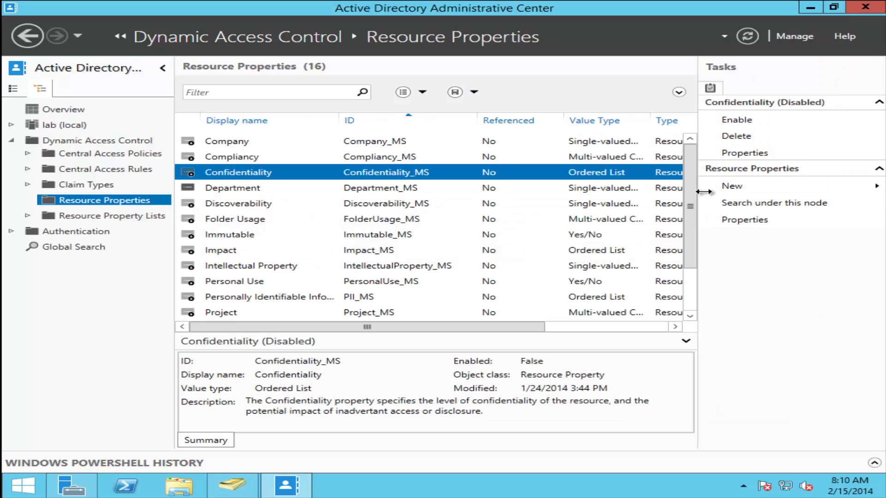
{"action": "left_click", "coordinate": [750, 187]}
- Start a new resource property named secret with value type Yes/No
{"action": "left_click", "coordinate": [669, 187]}
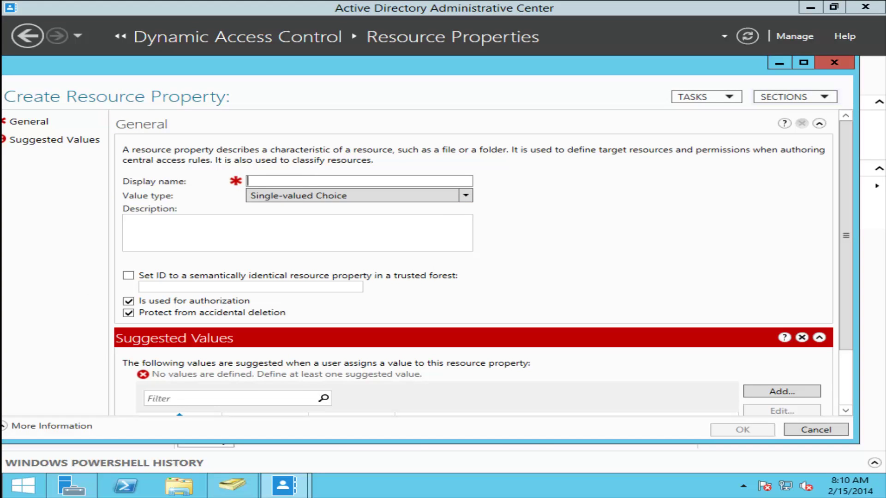
{"action": "type", "text": "secret"}
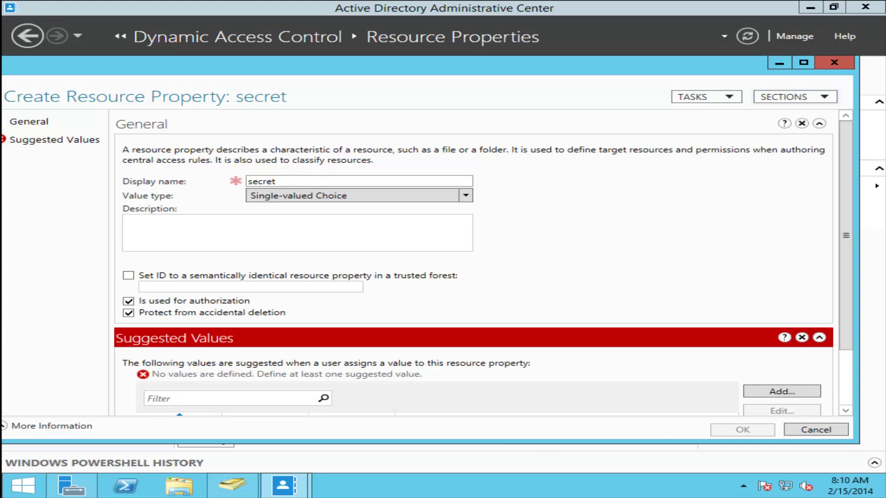
{"action": "left_click", "coordinate": [358, 198]}
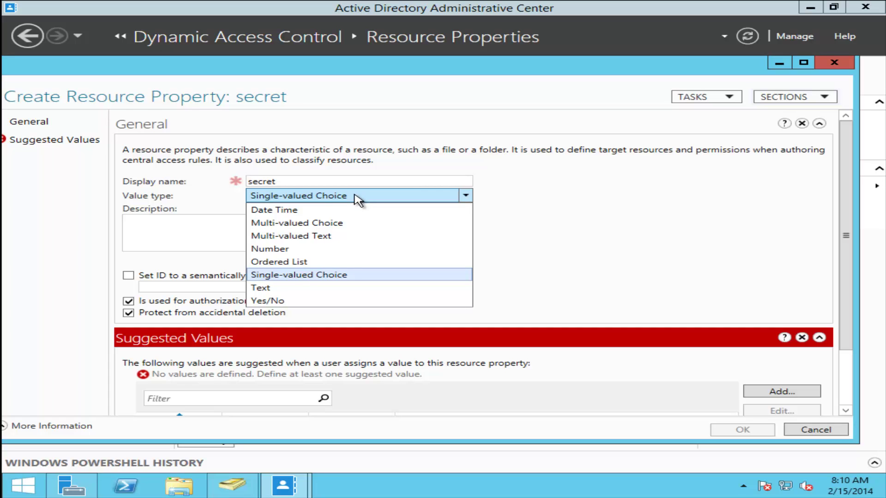
{"action": "left_click", "coordinate": [314, 302]}
{"action": "scroll", "coordinate": [421, 255], "scroll_direction": "down", "scroll_amount": 2}
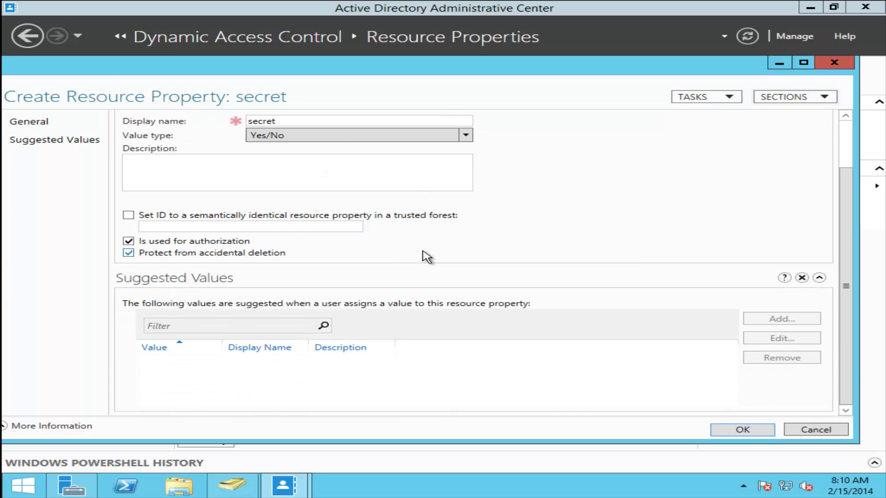
{"action": "scroll", "coordinate": [423, 251], "scroll_direction": "up", "scroll_amount": 2}
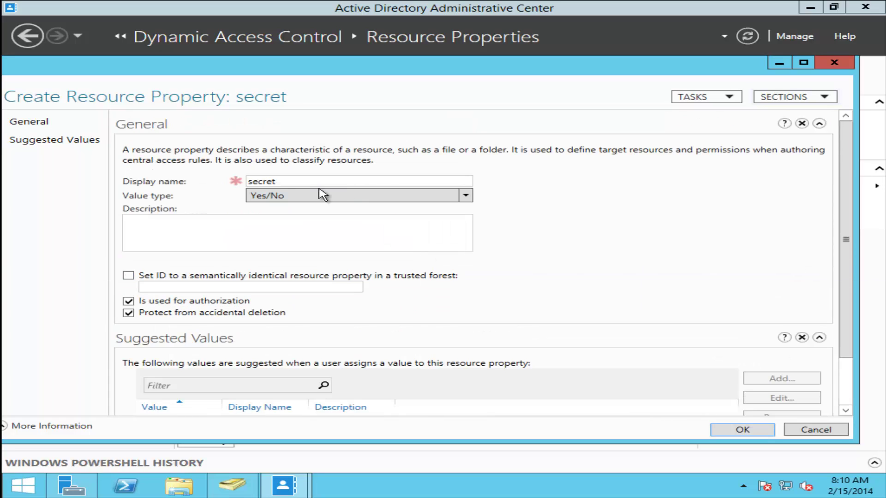
{"action": "left_click", "coordinate": [386, 198]}
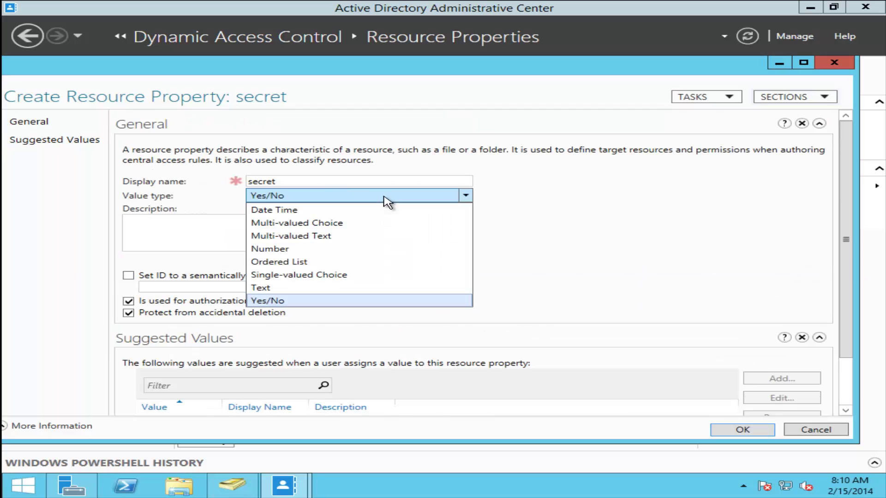
{"action": "left_click", "coordinate": [615, 250]}
{"action": "scroll", "coordinate": [253, 316], "scroll_direction": "down", "scroll_amount": 2}
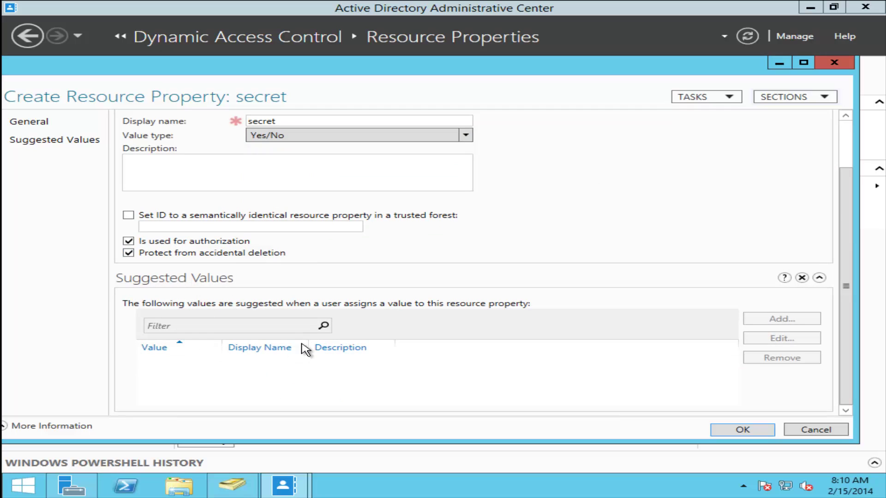
- Try the Text and Single-valued Choice value types, revert to Yes/No, and save the property
{"action": "left_click", "coordinate": [422, 136]}
{"action": "left_click", "coordinate": [316, 227]}
{"action": "left_click", "coordinate": [356, 135]}
{"action": "left_click", "coordinate": [360, 222]}
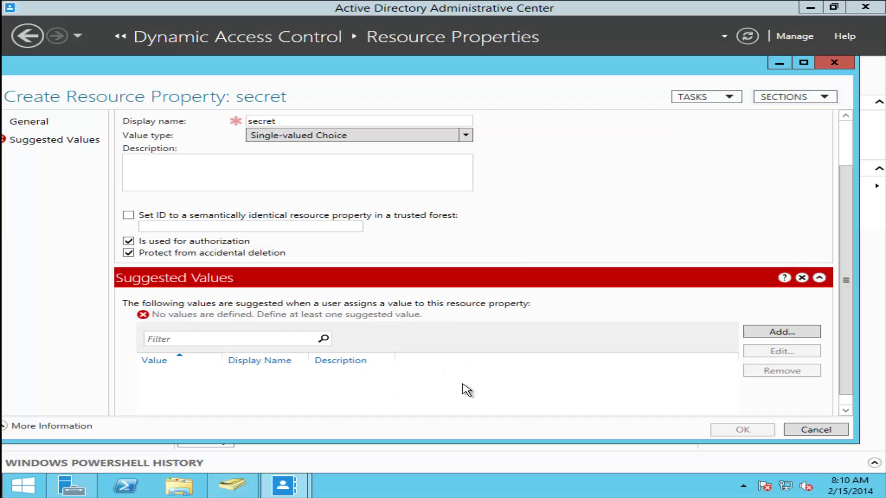
{"action": "scroll", "coordinate": [501, 341], "scroll_direction": "down", "scroll_amount": 1}
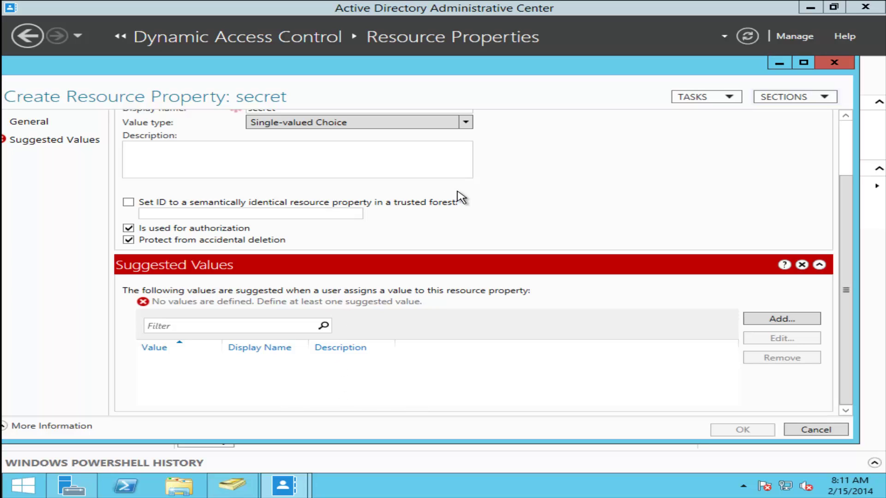
{"action": "scroll", "coordinate": [493, 158], "scroll_direction": "up", "scroll_amount": 1}
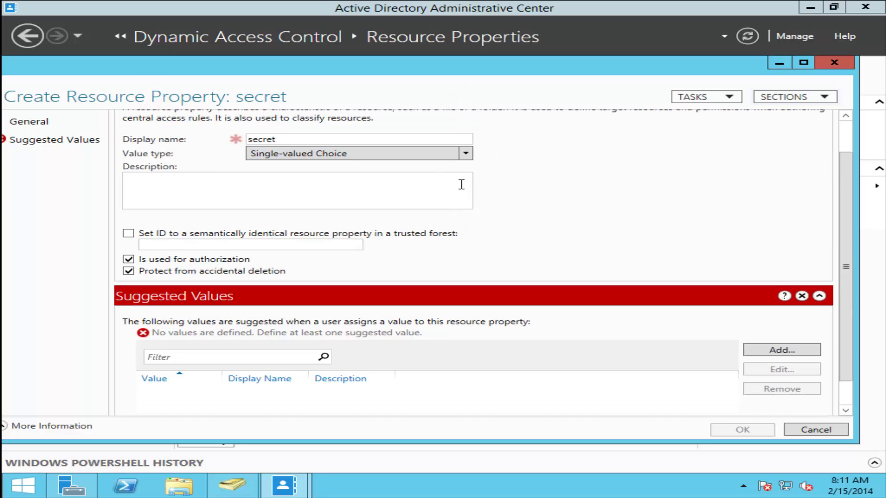
{"action": "left_click", "coordinate": [446, 154]}
{"action": "left_click", "coordinate": [374, 259]}
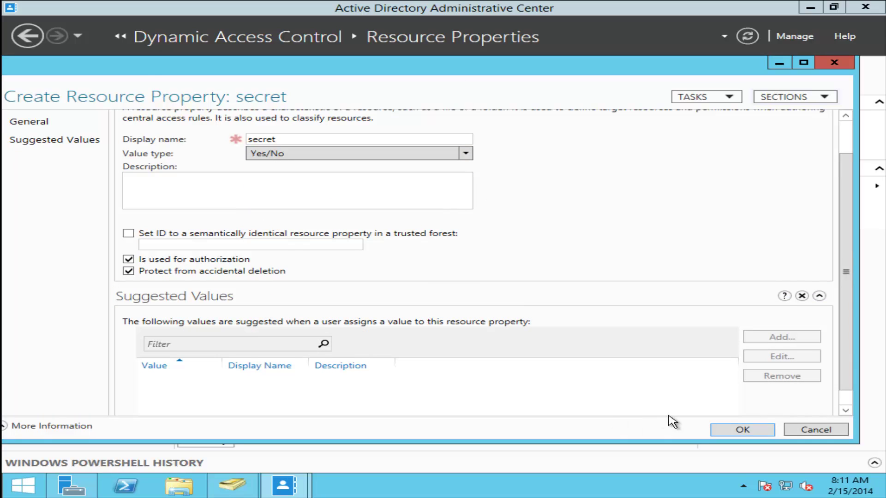
{"action": "left_click", "coordinate": [740, 428]}
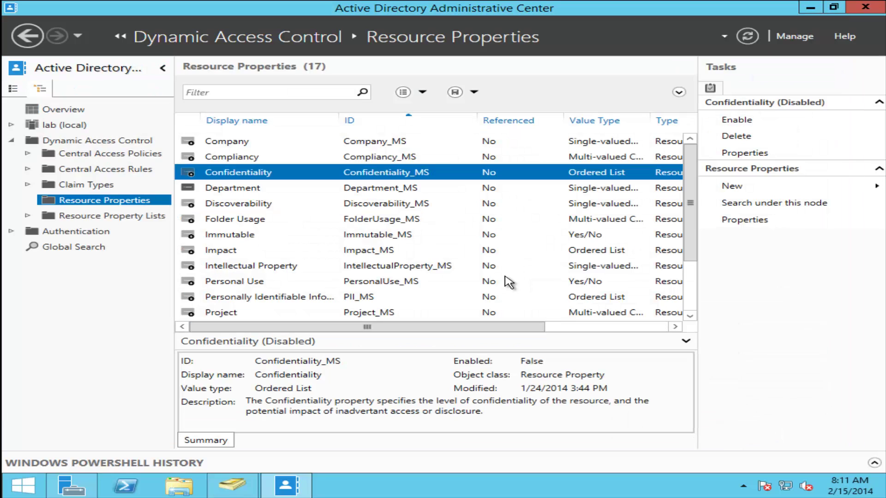
{"action": "left_click", "coordinate": [259, 189]}
{"action": "double_click", "coordinate": [283, 188]}
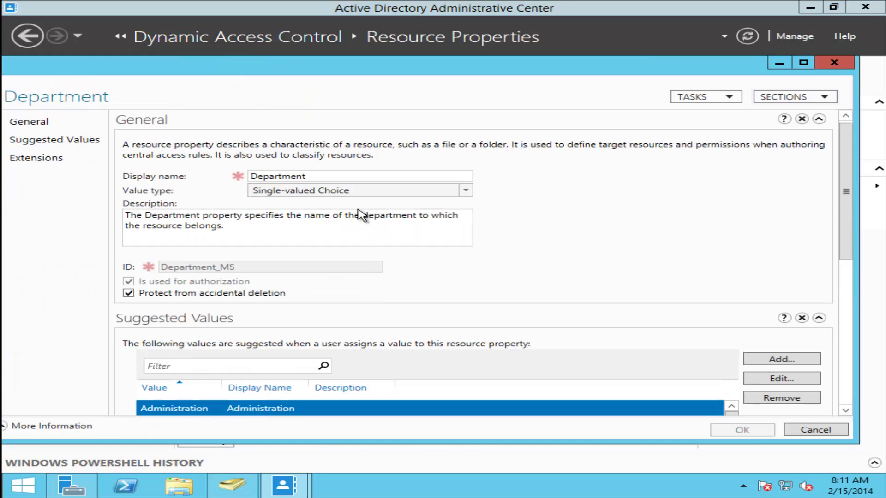
{"action": "scroll", "coordinate": [451, 323], "scroll_direction": "down", "scroll_amount": 3}
{"action": "scroll", "coordinate": [265, 314], "scroll_direction": "down", "scroll_amount": 2}
{"action": "scroll", "coordinate": [240, 321], "scroll_direction": "up", "scroll_amount": 1}
{"action": "left_click", "coordinate": [206, 321]}
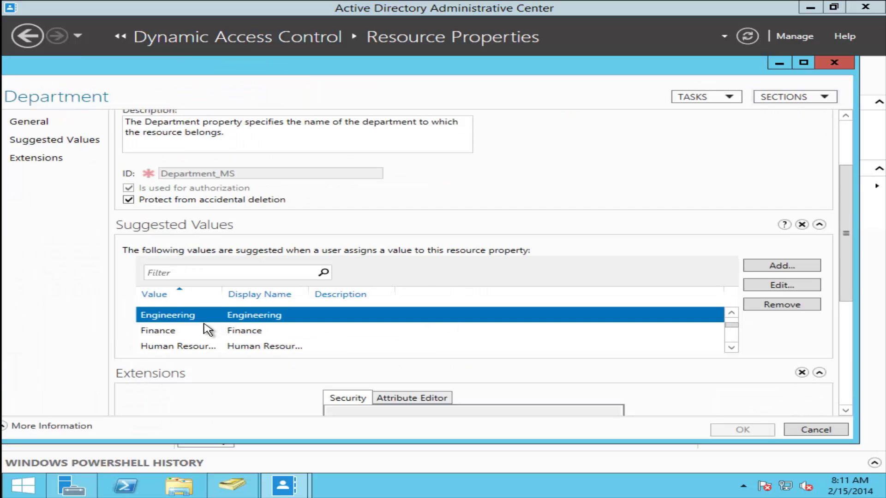
{"action": "scroll", "coordinate": [184, 329], "scroll_direction": "down", "scroll_amount": 2}
{"action": "scroll", "coordinate": [186, 323], "scroll_direction": "down", "scroll_amount": 1}
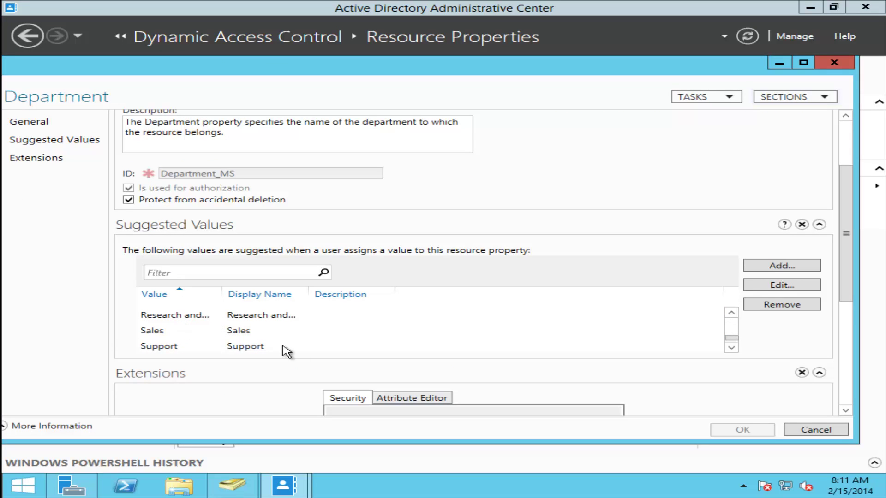
{"action": "scroll", "coordinate": [277, 334], "scroll_direction": "up", "scroll_amount": 4}
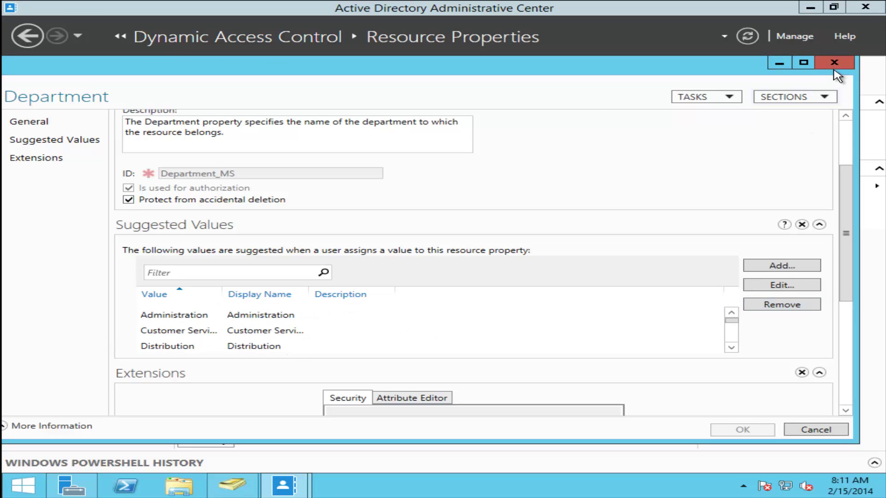
{"action": "left_click", "coordinate": [834, 63]}
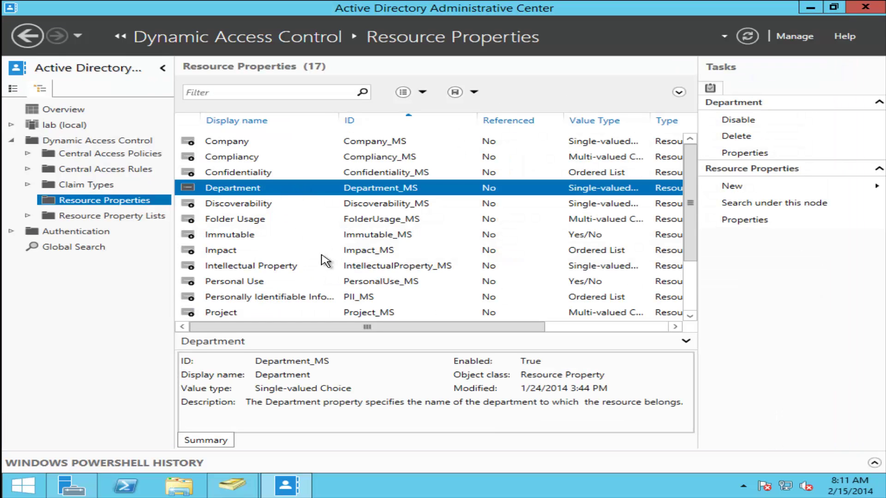
{"action": "scroll", "coordinate": [326, 261], "scroll_direction": "down", "scroll_amount": 2}
{"action": "left_click", "coordinate": [244, 313]}
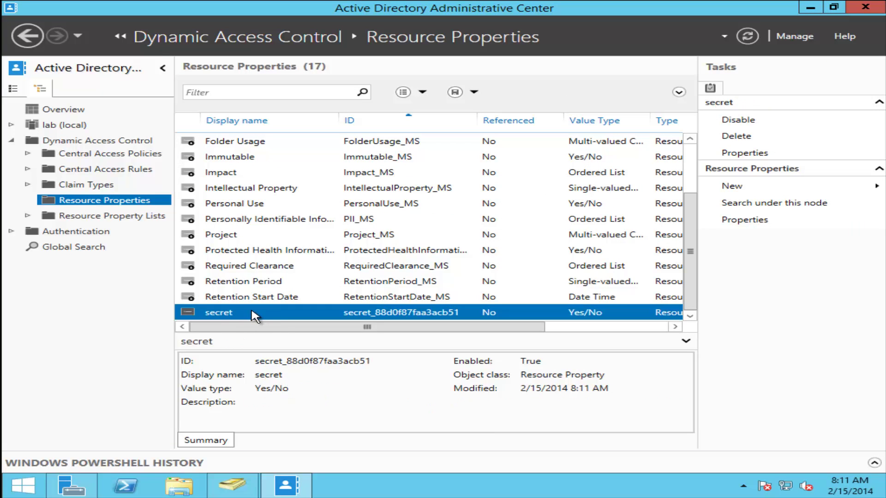
{"action": "right_click", "coordinate": [253, 316]}
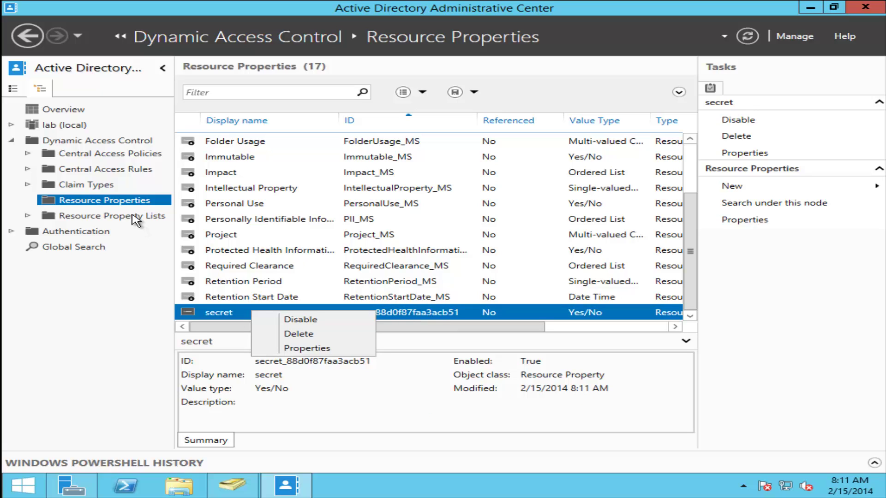
{"action": "left_click", "coordinate": [473, 317]}
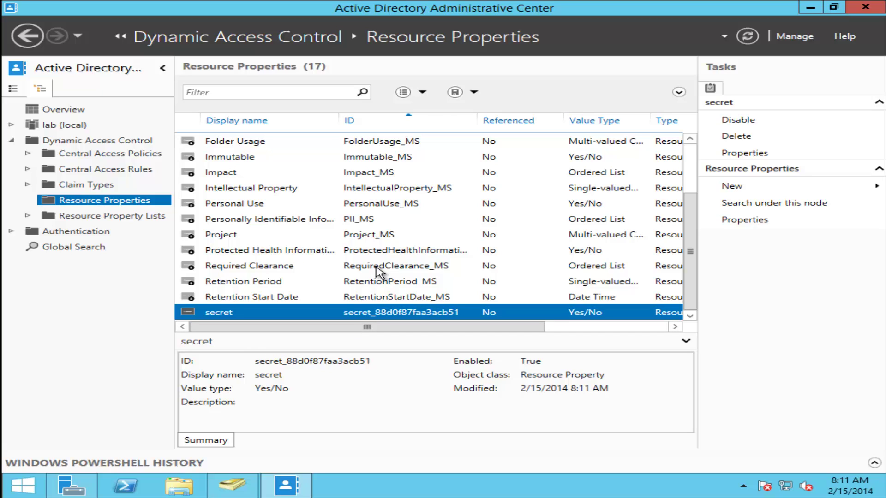
- Open the Global Resource Property List, confirm Department and secret are included, and cancel
{"action": "left_click", "coordinate": [155, 217]}
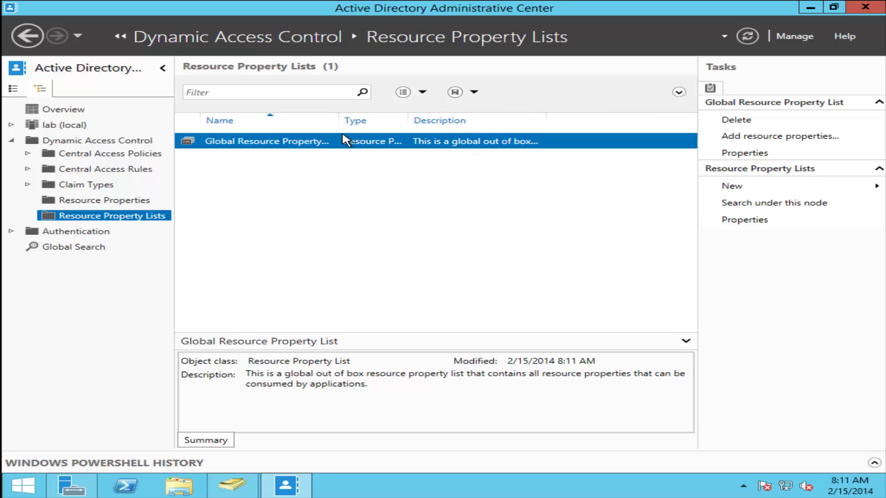
{"action": "left_click_drag", "start_coordinate": [339, 121], "coordinate": [408, 120]}
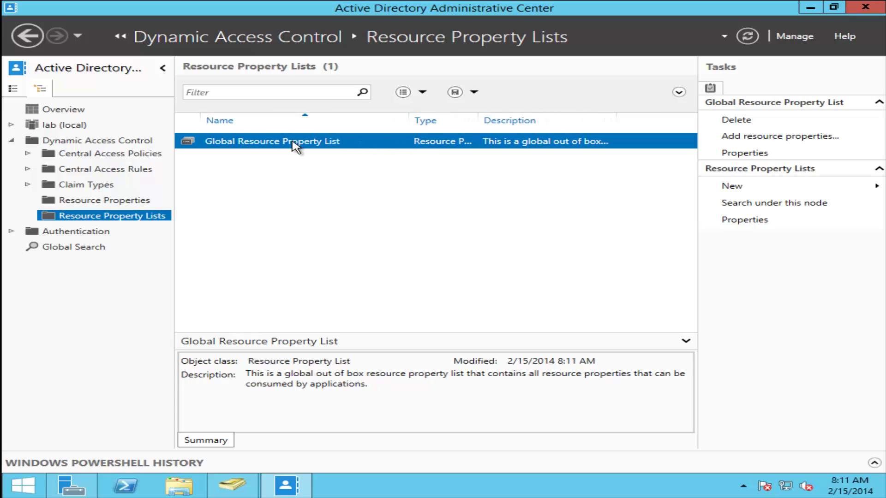
{"action": "double_click", "coordinate": [336, 143]}
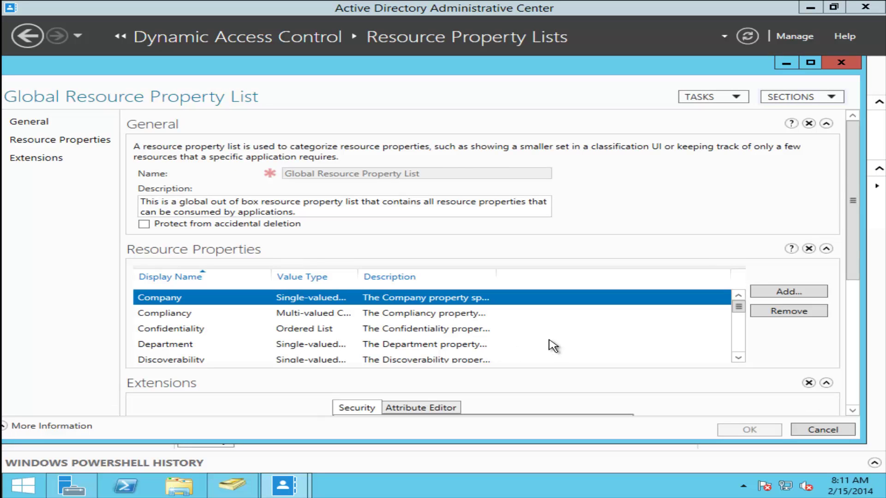
{"action": "scroll", "coordinate": [551, 346], "scroll_direction": "down", "scroll_amount": 6}
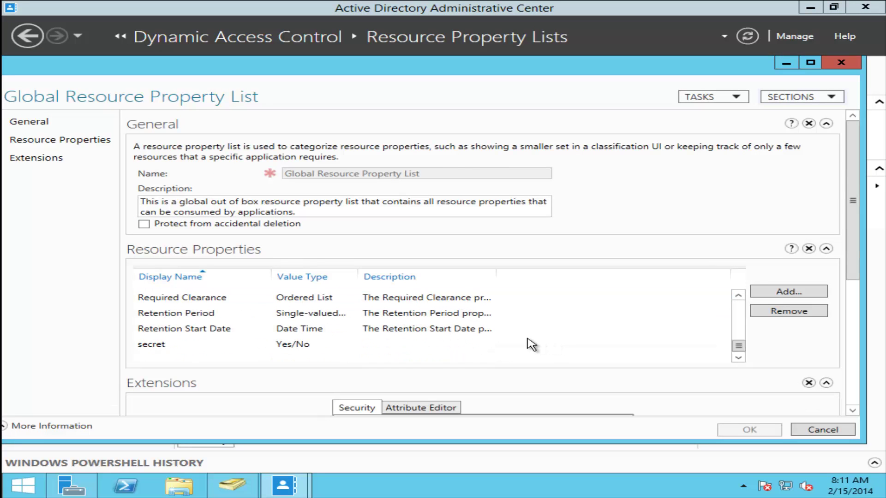
{"action": "left_click", "coordinate": [319, 350]}
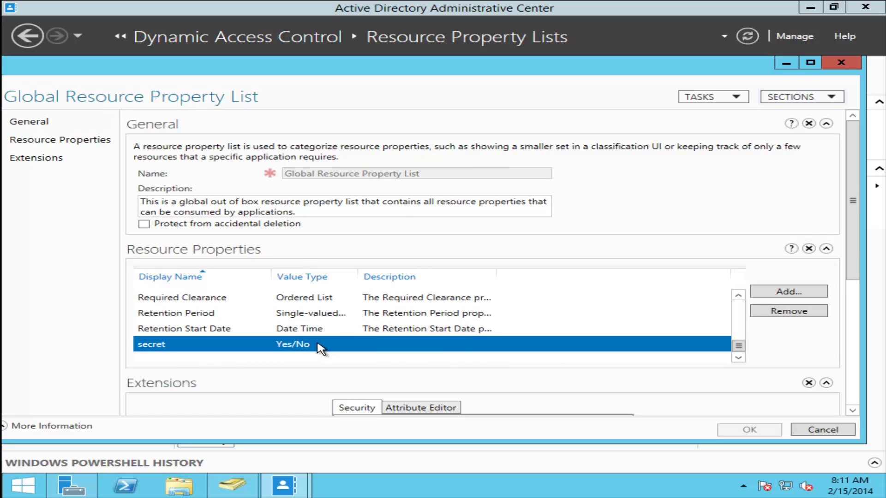
{"action": "scroll", "coordinate": [318, 348], "scroll_direction": "up", "scroll_amount": 6}
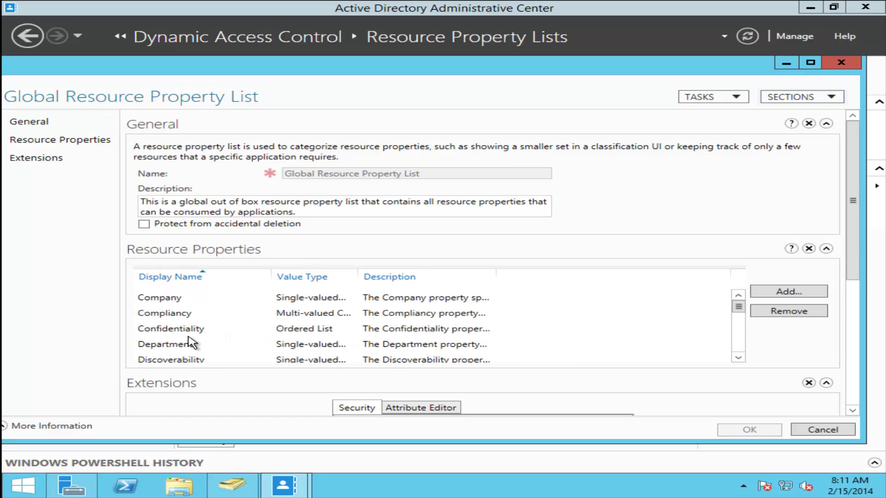
{"action": "left_click", "coordinate": [189, 341]}
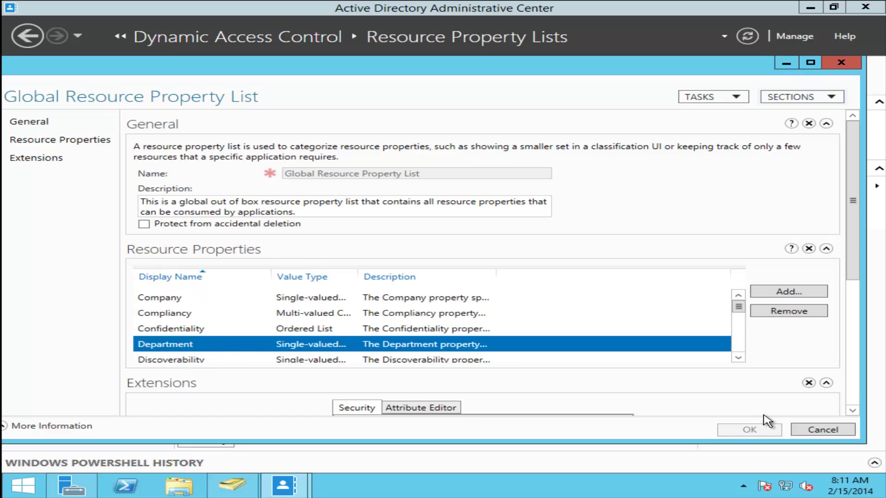
{"action": "left_click", "coordinate": [840, 433]}
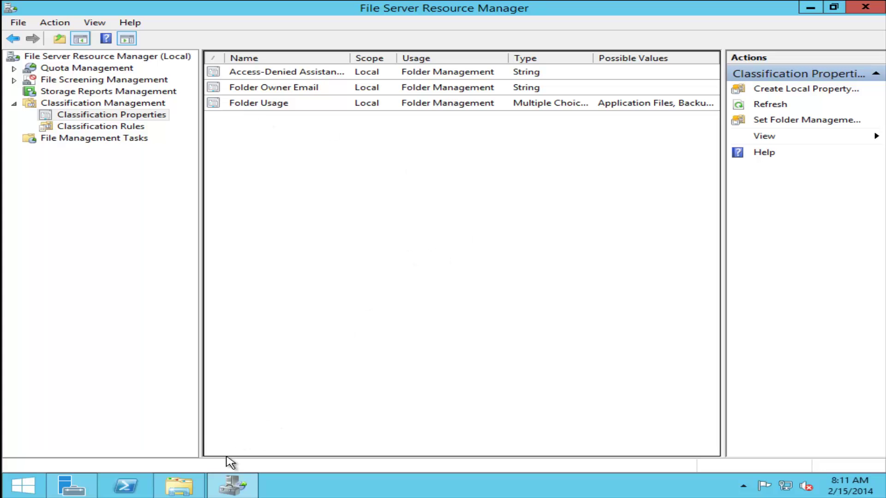
- Recheck file 1's Classification tab, then refresh FSRM Classification Properties to show Department and secret
{"action": "left_click", "coordinate": [197, 480]}
{"action": "right_click", "coordinate": [303, 136]}
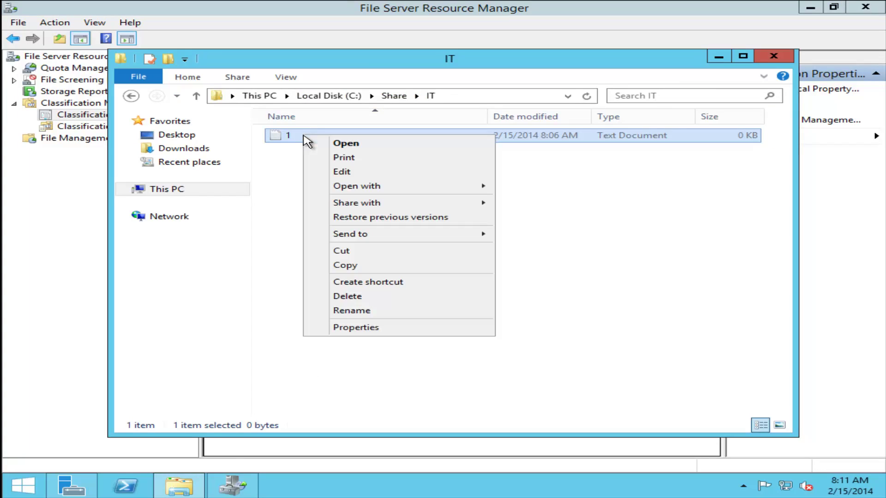
{"action": "left_click", "coordinate": [369, 327]}
{"action": "left_click", "coordinate": [393, 158]}
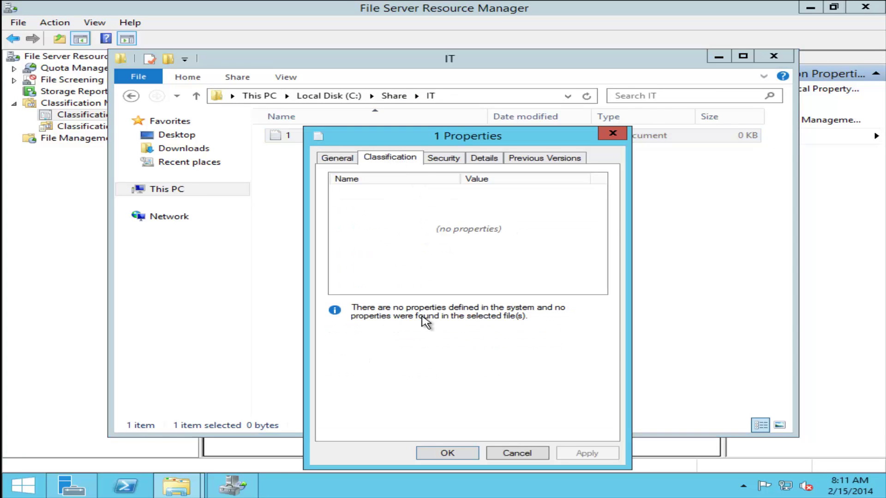
{"action": "left_click", "coordinate": [612, 134]}
{"action": "left_click", "coordinate": [718, 55]}
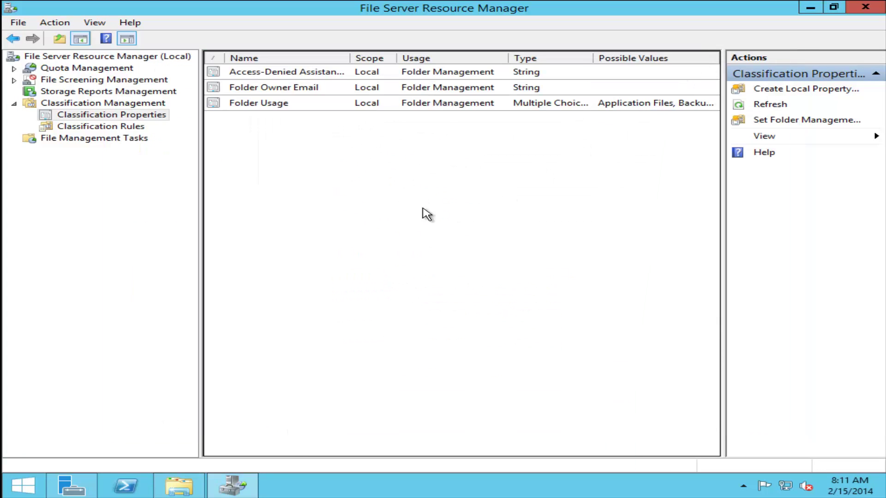
{"action": "left_click", "coordinate": [769, 110]}
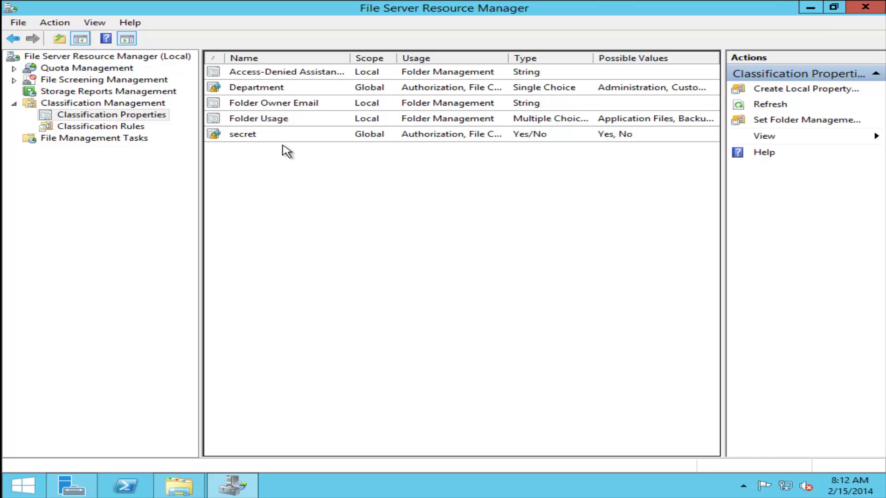
{"action": "left_click", "coordinate": [125, 486]}
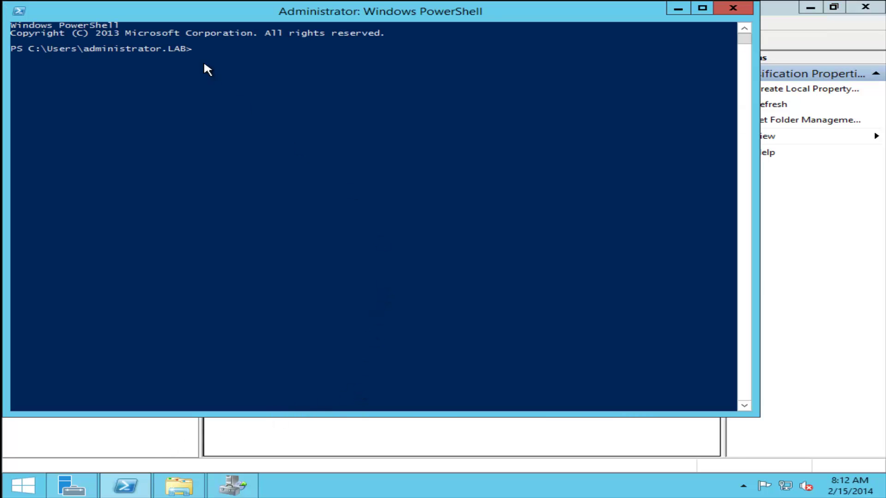
- Enter Update-FSRMClassificationPropertyDefinition in PowerShell via tab completion and close the console
{"action": "left_click", "coordinate": [207, 65]}
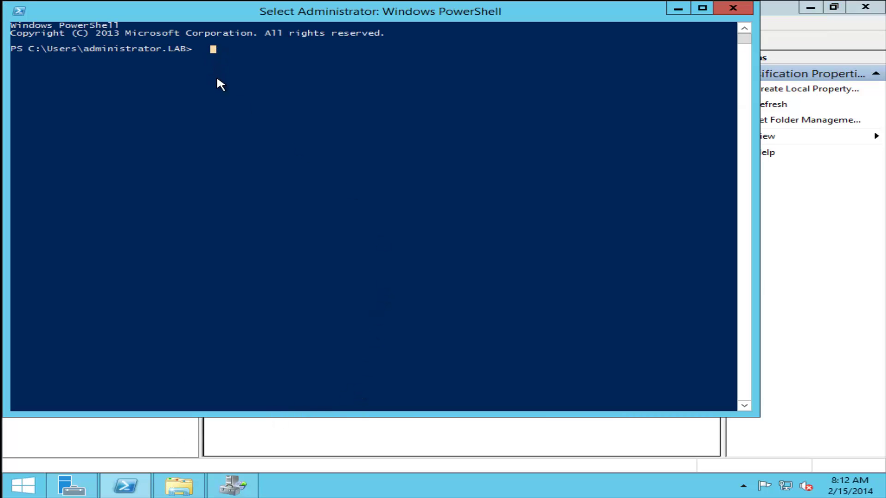
{"action": "type", "text": "upd"}
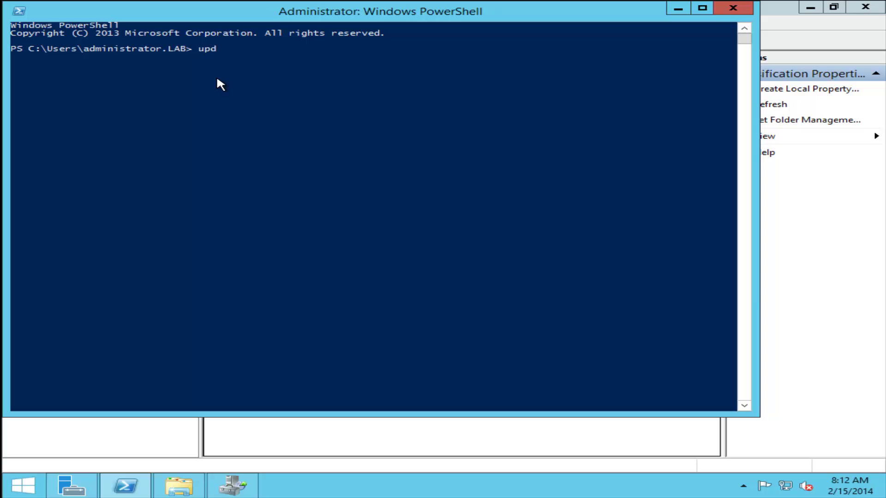
{"action": "type", "text": "ate-fsrmcl"}
{"action": "key", "text": "Tab"}
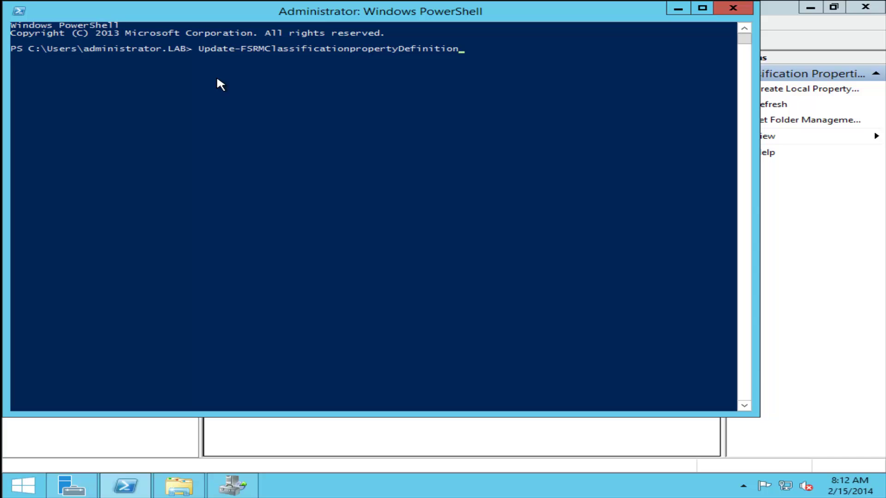
{"action": "left_click", "coordinate": [733, 7]}
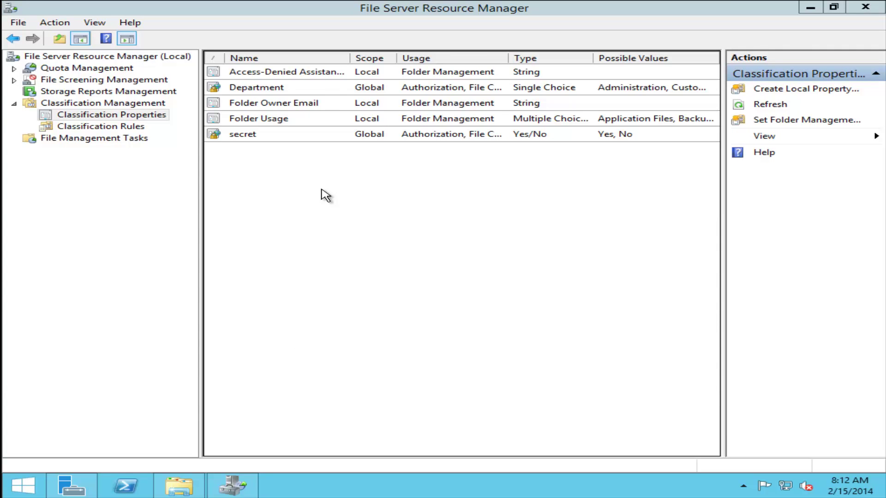
- Check that file 1's Classification tab lists Department and secret, then open file 1 in Notepad
{"action": "left_click", "coordinate": [180, 485]}
{"action": "right_click", "coordinate": [311, 138]}
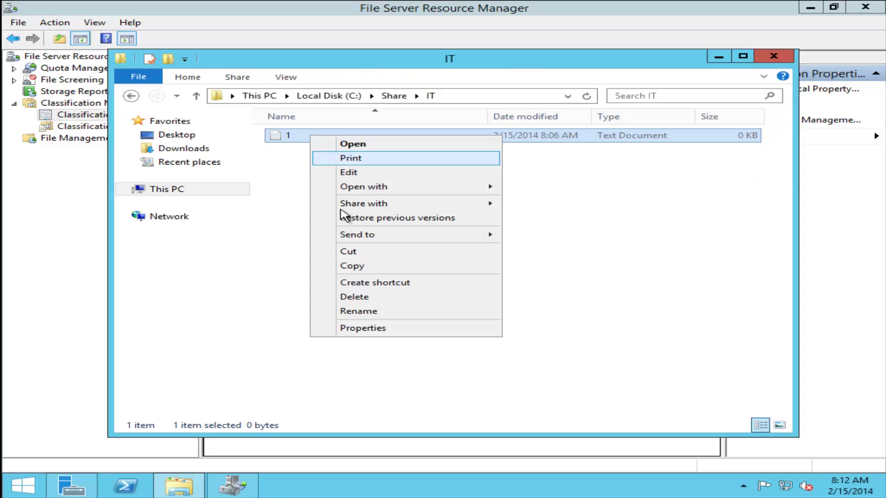
{"action": "left_click", "coordinate": [388, 325]}
{"action": "left_click", "coordinate": [397, 157]}
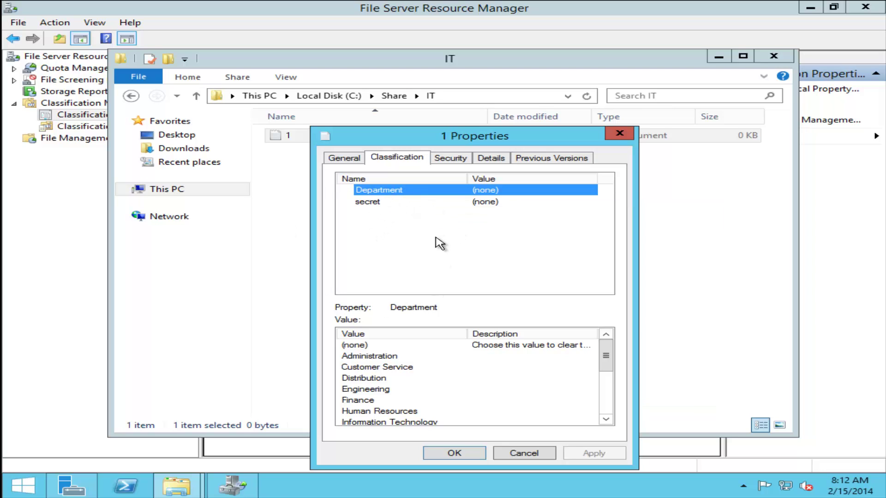
{"action": "left_click_drag", "start_coordinate": [572, 143], "coordinate": [576, 121]}
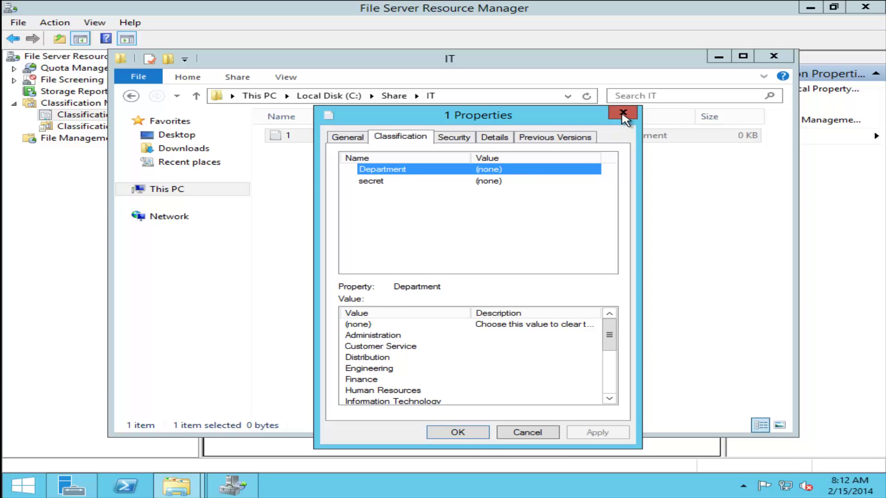
{"action": "left_click", "coordinate": [622, 116]}
{"action": "double_click", "coordinate": [325, 138]}
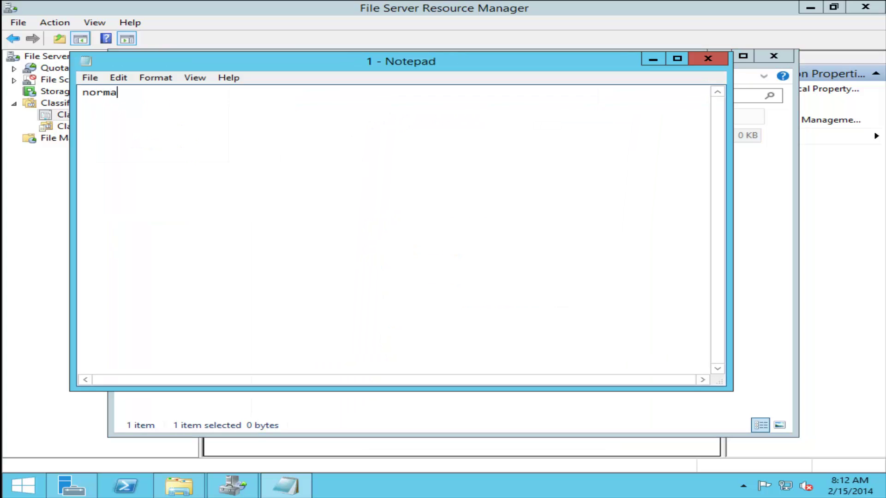
- Save file 1 with 'normal' and create a new text document named 2 in the IT folder
{"action": "left_click", "coordinate": [708, 58]}
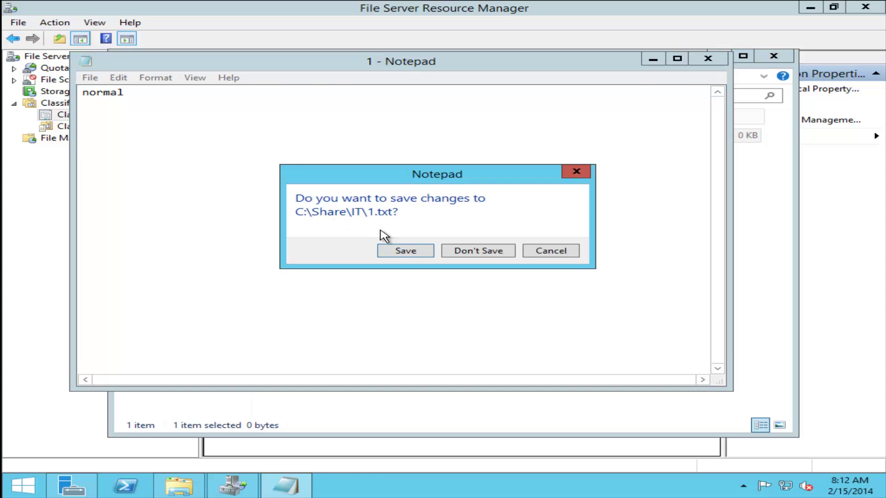
{"action": "left_click", "coordinate": [386, 245]}
{"action": "right_click", "coordinate": [342, 214]}
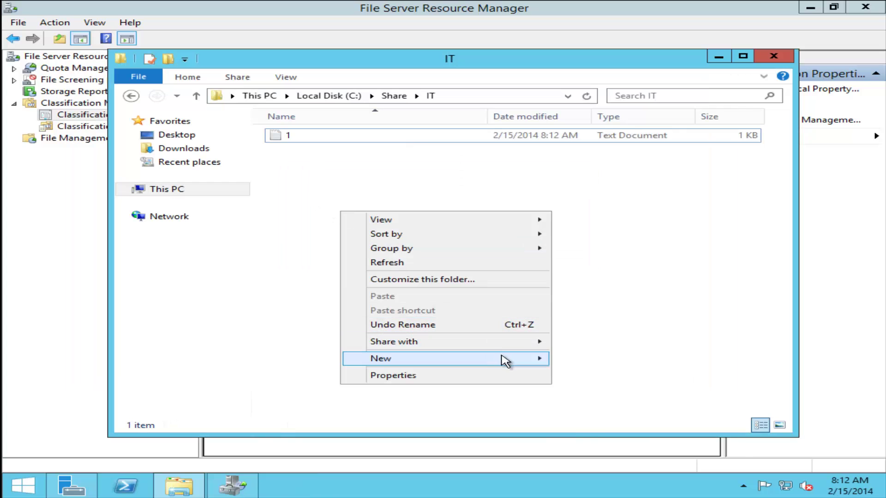
{"action": "mouse_move", "coordinate": [516, 359]}
{"action": "left_click", "coordinate": [627, 432]}
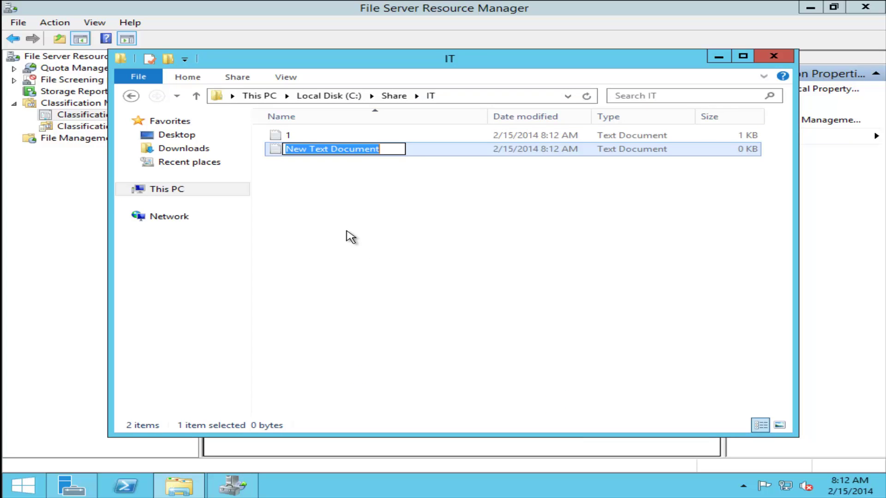
{"action": "type", "text": "2"}
{"action": "key", "text": "Return"}
- Write 'secret' into file 2 and save it
{"action": "double_click", "coordinate": [318, 150]}
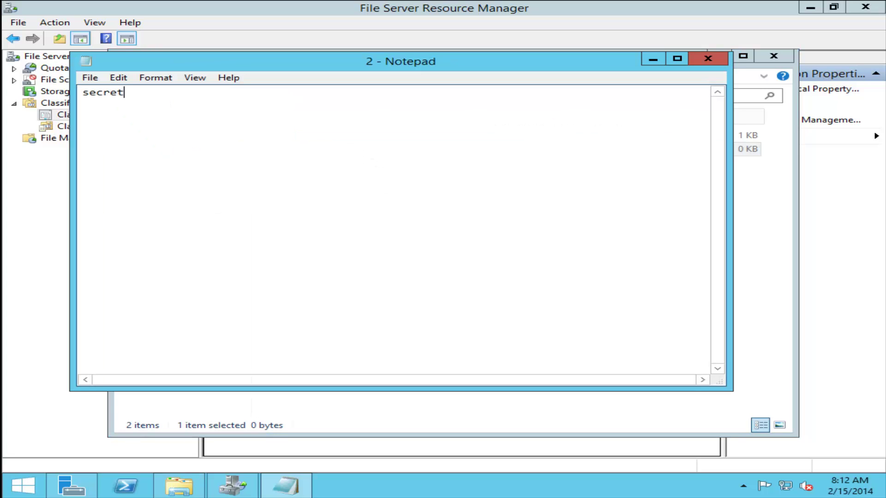
{"action": "left_click", "coordinate": [699, 61]}
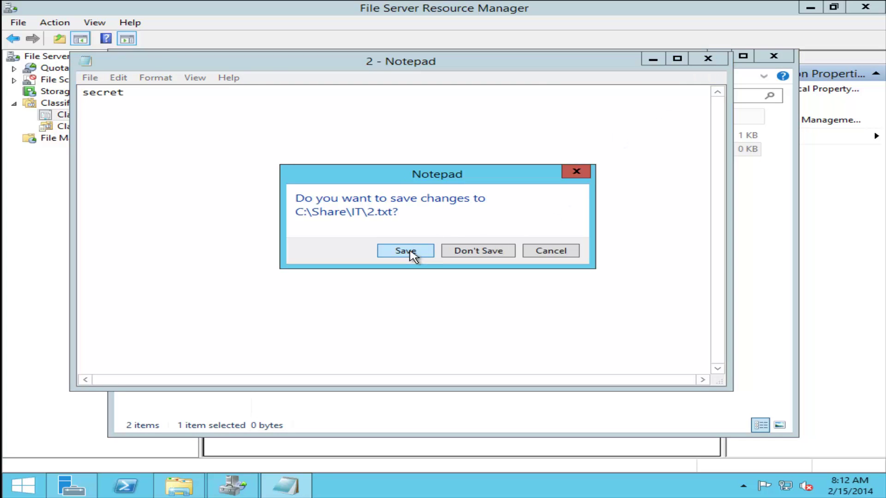
{"action": "left_click", "coordinate": [408, 252]}
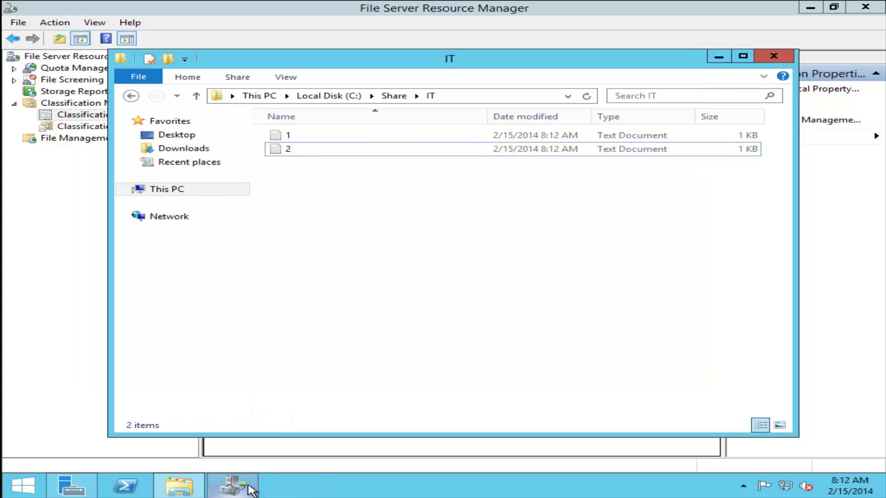
- Inspect file 2's classification, trying Department Information Technology but cancelling without saving
{"action": "left_click", "coordinate": [295, 148]}
{"action": "right_click", "coordinate": [295, 148]}
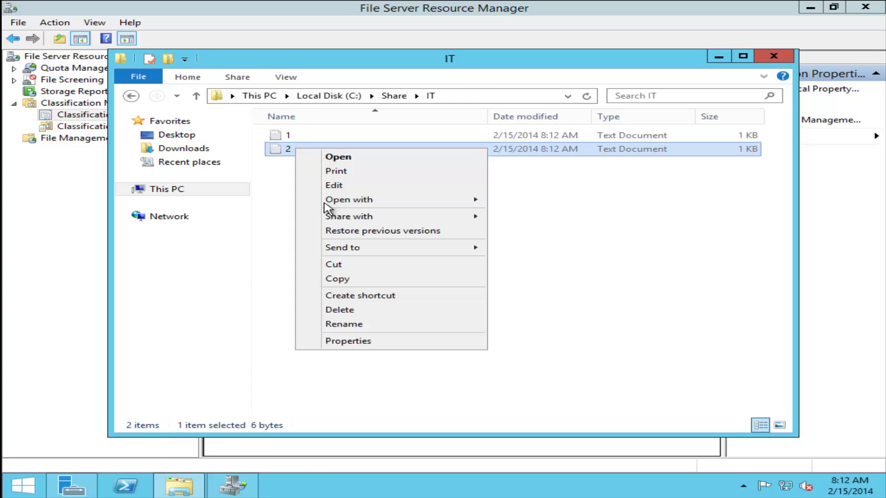
{"action": "left_click", "coordinate": [372, 346]}
{"action": "left_click", "coordinate": [384, 159]}
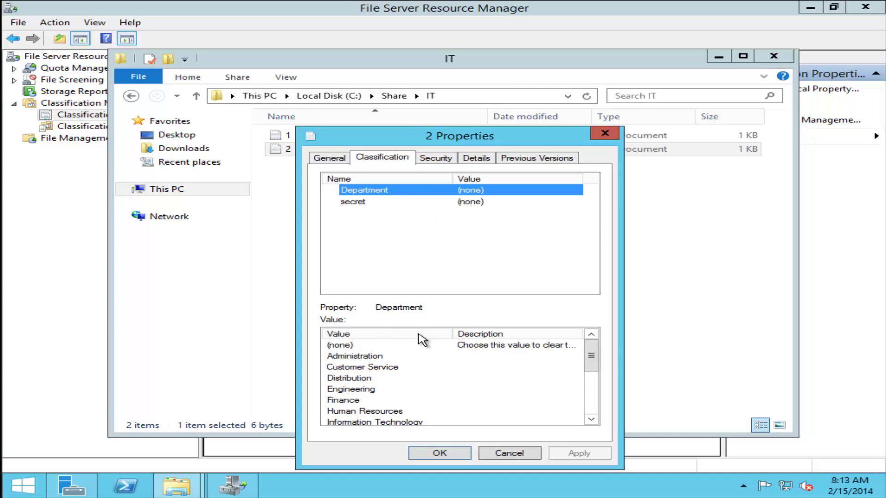
{"action": "left_click_drag", "start_coordinate": [594, 369], "coordinate": [593, 388]}
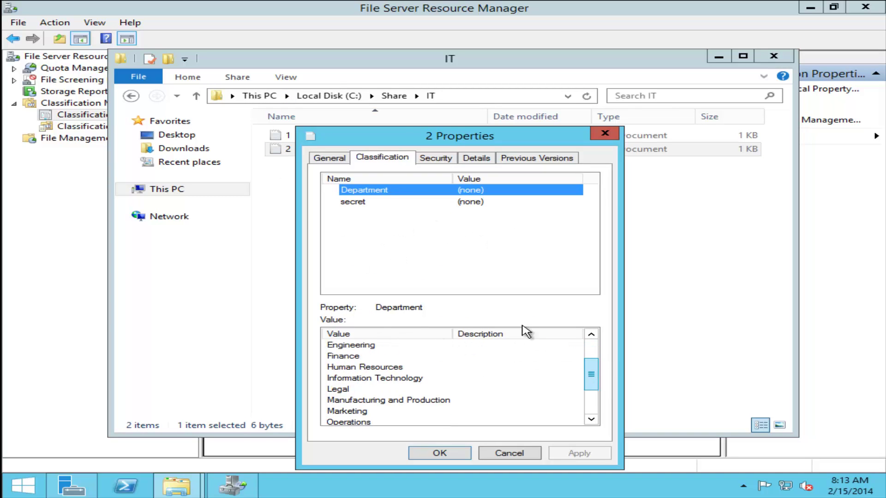
{"action": "left_click", "coordinate": [405, 378]}
{"action": "left_click", "coordinate": [526, 456]}
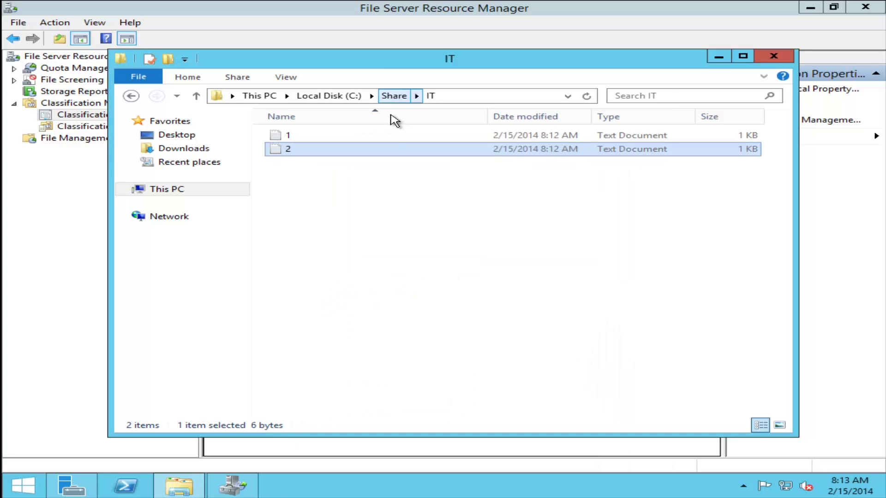
- Set the IT folder's Department classification to Information Technology and go back into the folder
{"action": "right_click", "coordinate": [317, 153]}
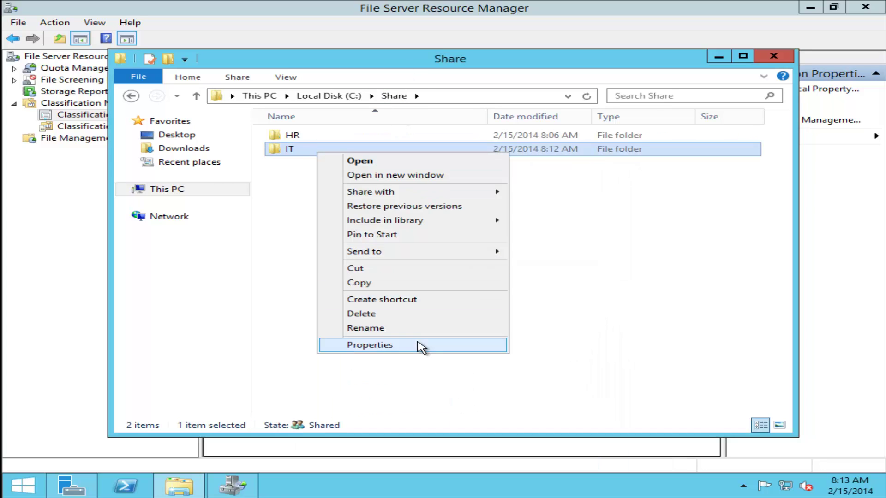
{"action": "left_click", "coordinate": [420, 347]}
{"action": "left_click", "coordinate": [598, 147]}
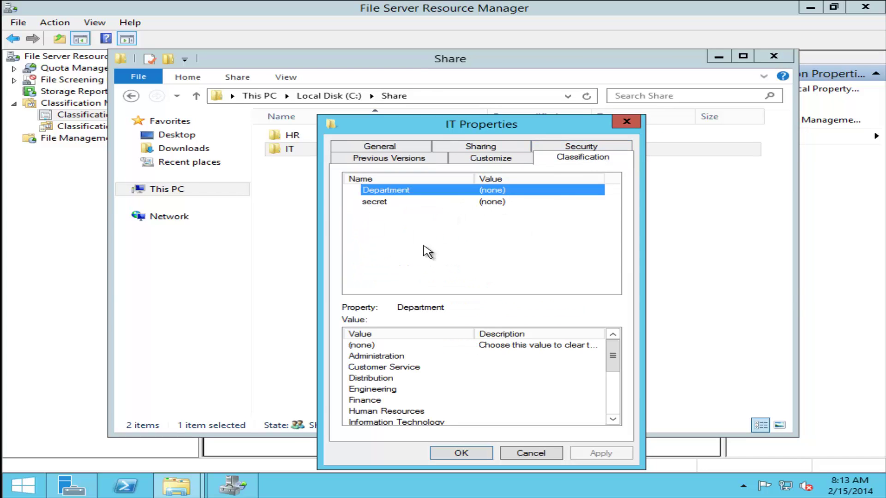
{"action": "left_click", "coordinate": [393, 422]}
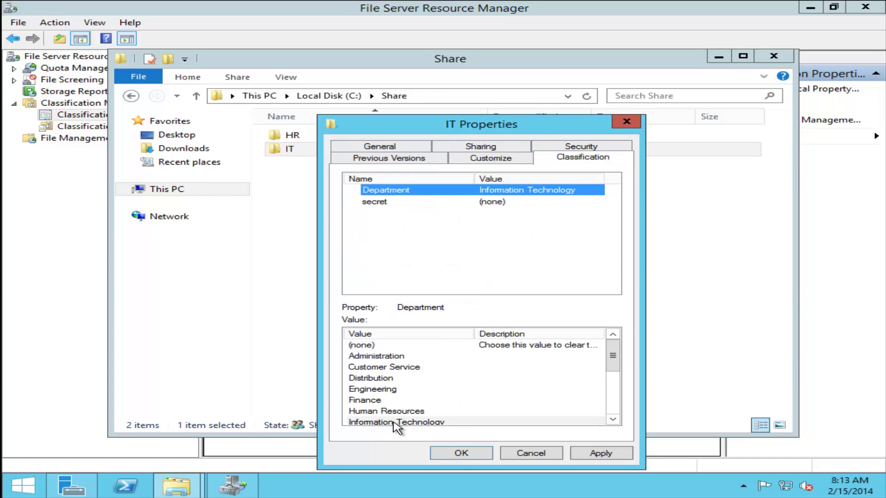
{"action": "left_click", "coordinate": [461, 453]}
{"action": "double_click", "coordinate": [324, 152]}
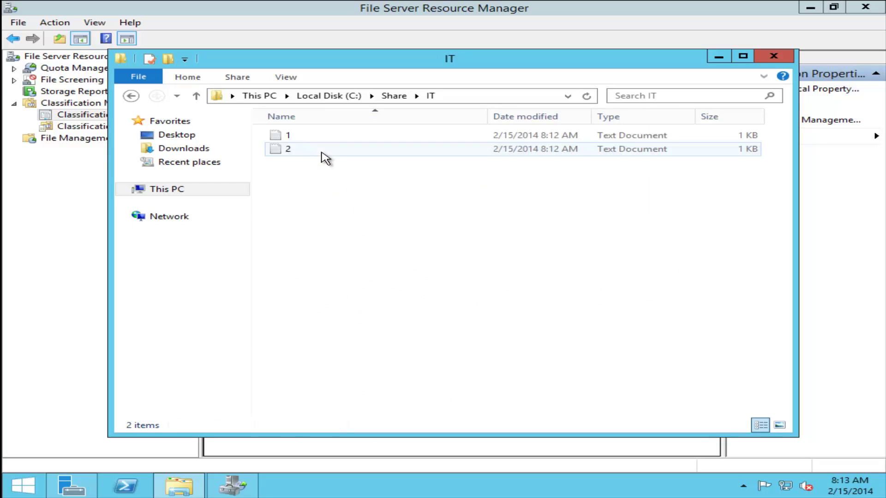
- Set file 2's secret classification property to Yes
{"action": "left_click", "coordinate": [299, 136]}
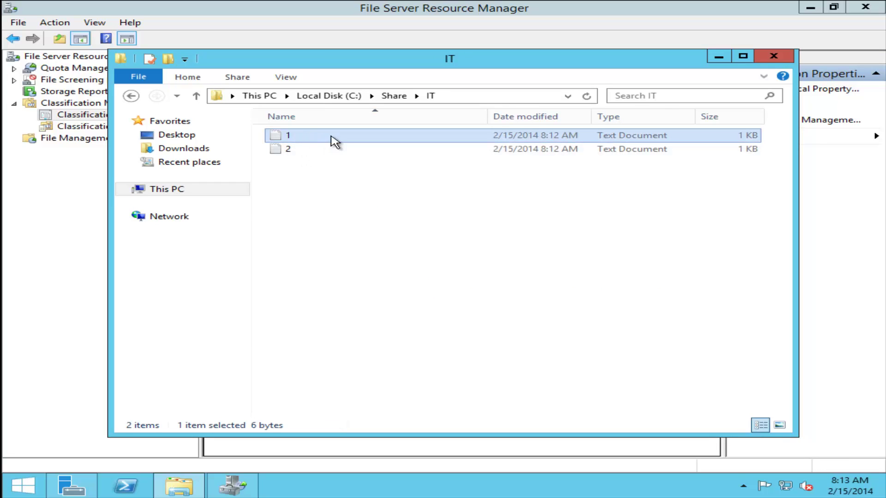
{"action": "right_click", "coordinate": [316, 151]}
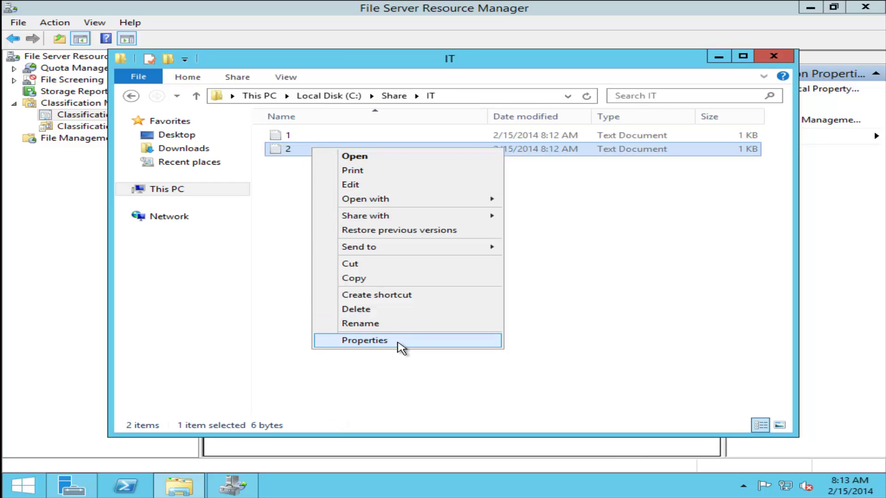
{"action": "left_click", "coordinate": [401, 345]}
{"action": "left_click", "coordinate": [401, 159]}
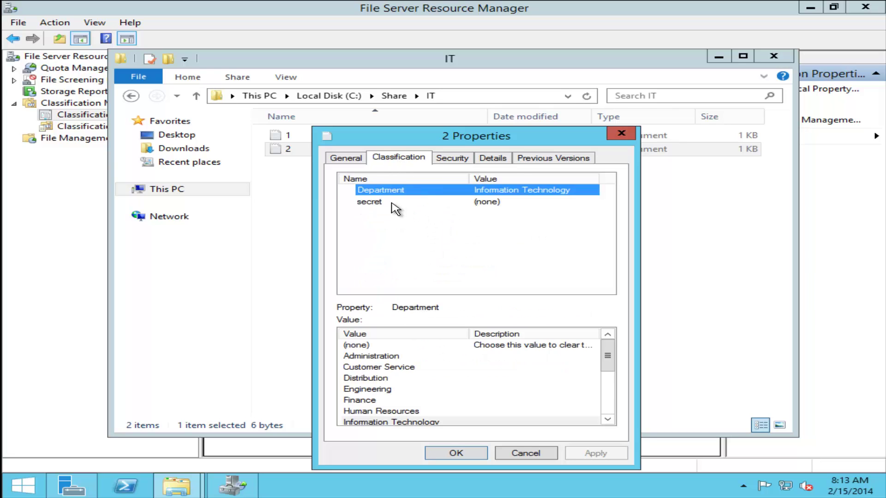
{"action": "left_click", "coordinate": [392, 203]}
{"action": "left_click", "coordinate": [356, 334]}
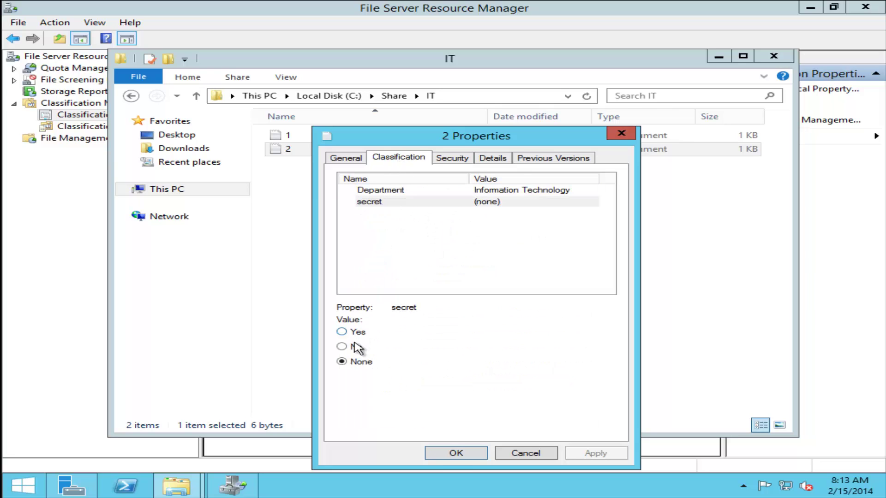
{"action": "left_click", "coordinate": [457, 453]}
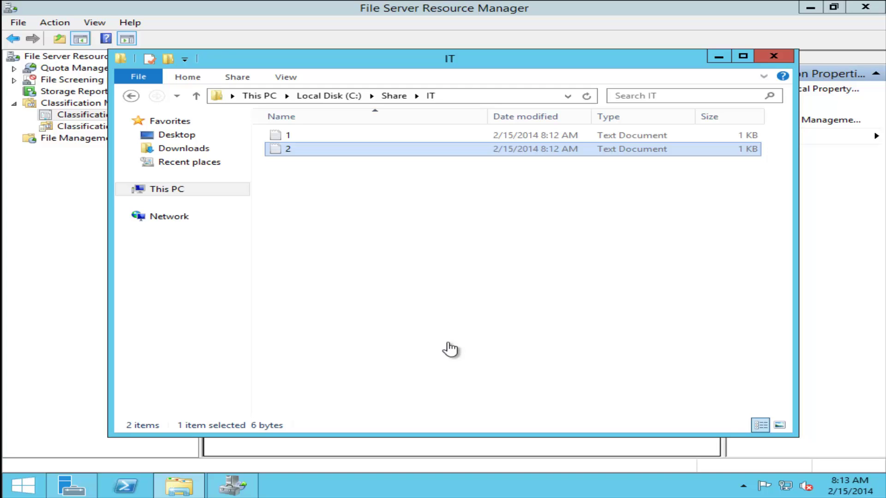
- Check file 1's secret property value and close without changes
{"action": "right_click", "coordinate": [304, 134]}
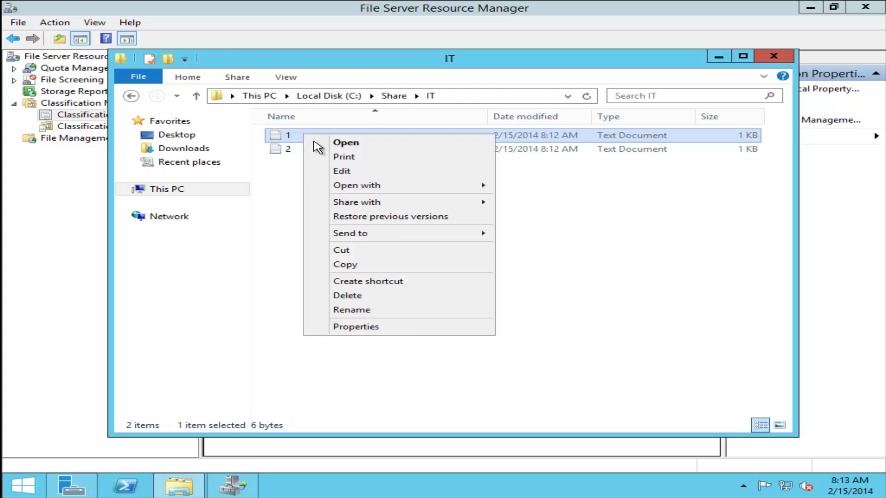
{"action": "left_click", "coordinate": [417, 327]}
{"action": "left_click", "coordinate": [387, 159]}
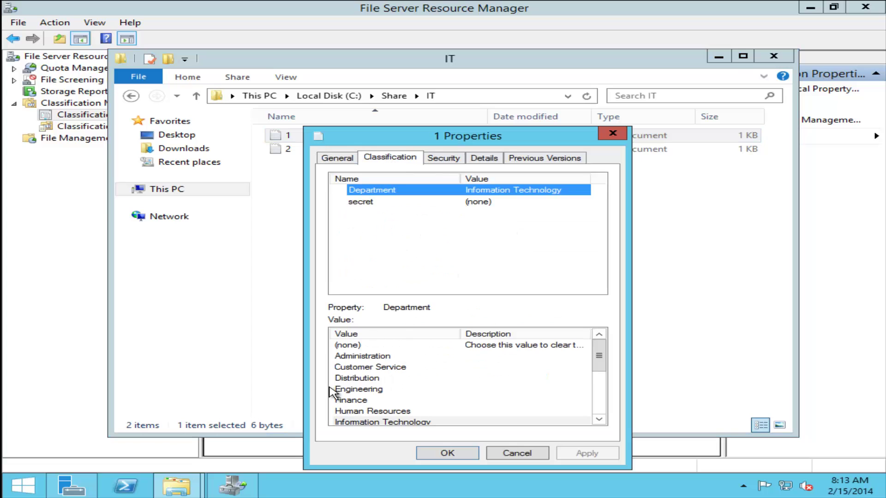
{"action": "left_click", "coordinate": [376, 202]}
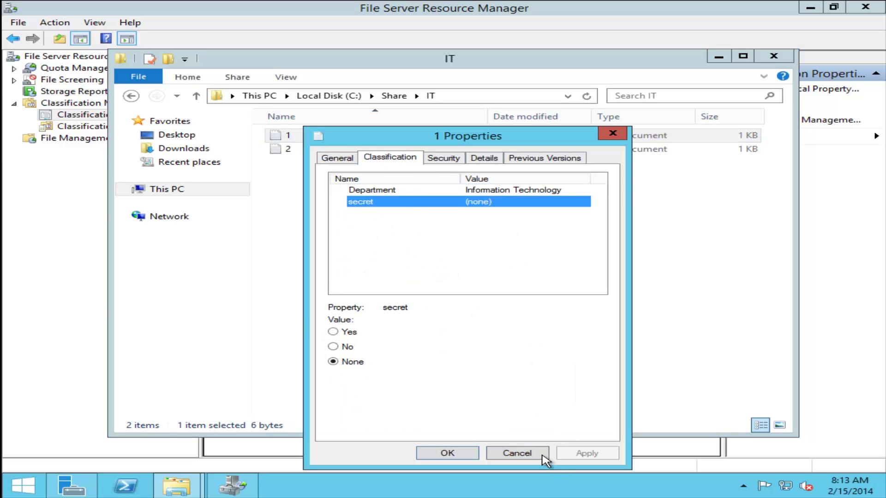
{"action": "left_click", "coordinate": [517, 453]}
- Copy files 1 and 2 and go up to the Share folder
{"action": "left_click_drag", "start_coordinate": [360, 187], "coordinate": [306, 140]}
{"action": "right_click", "coordinate": [306, 139]}
{"action": "left_click", "coordinate": [368, 245]}
{"action": "left_click", "coordinate": [395, 95]}
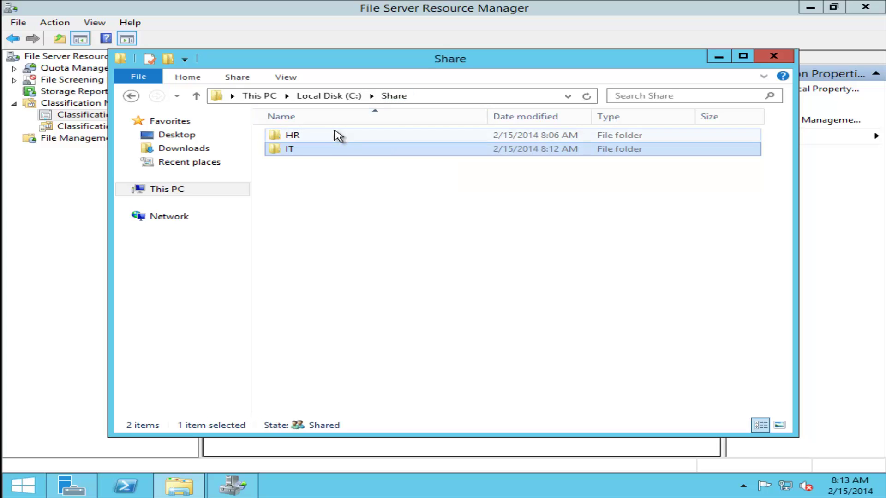
- Paste the copied files 1 and 2 into the HR folder
{"action": "double_click", "coordinate": [338, 135]}
{"action": "right_click", "coordinate": [331, 167]}
{"action": "left_click", "coordinate": [382, 253]}
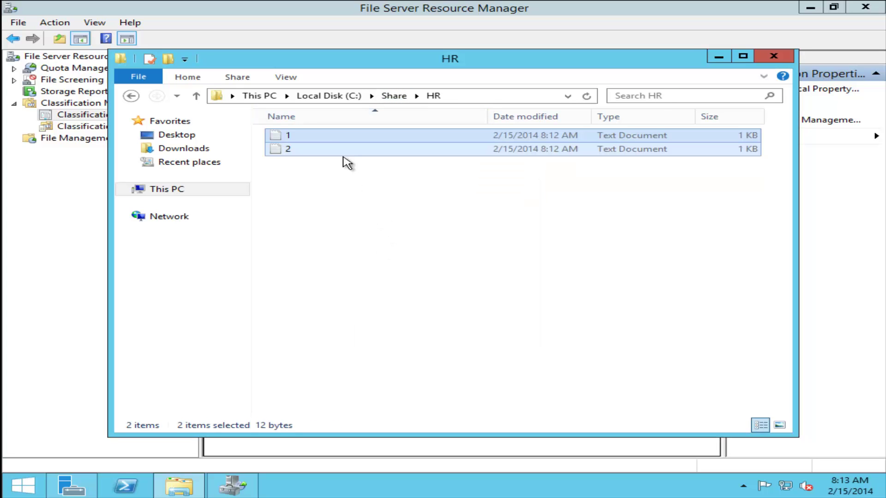
- Verify the Classification tabs of the pasted files 1 and 2 keep their values
{"action": "right_click", "coordinate": [329, 136]}
{"action": "left_click", "coordinate": [388, 329]}
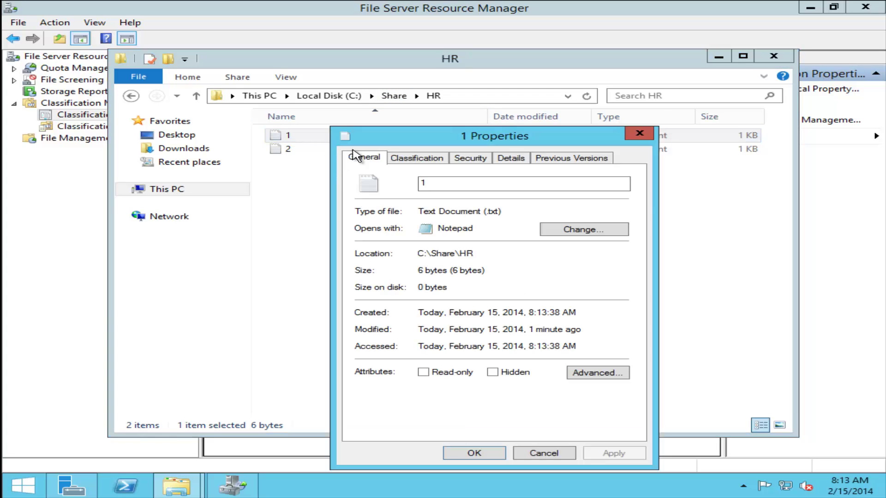
{"action": "left_click", "coordinate": [417, 158]}
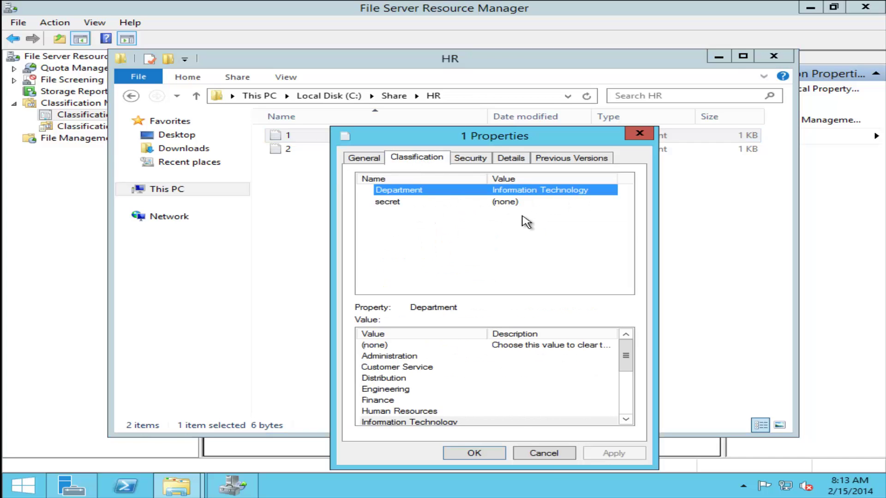
{"action": "left_click", "coordinate": [552, 454]}
{"action": "left_click", "coordinate": [315, 154]}
{"action": "right_click", "coordinate": [317, 158]}
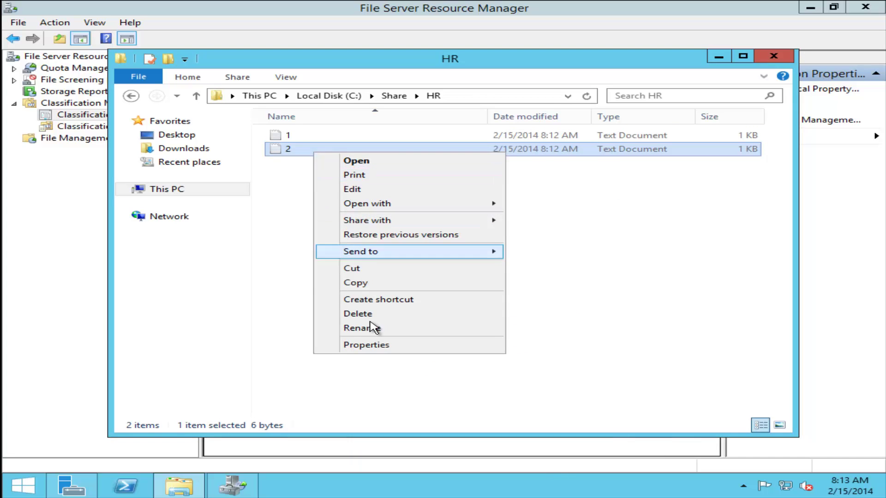
{"action": "left_click", "coordinate": [402, 345]}
{"action": "left_click", "coordinate": [418, 159]}
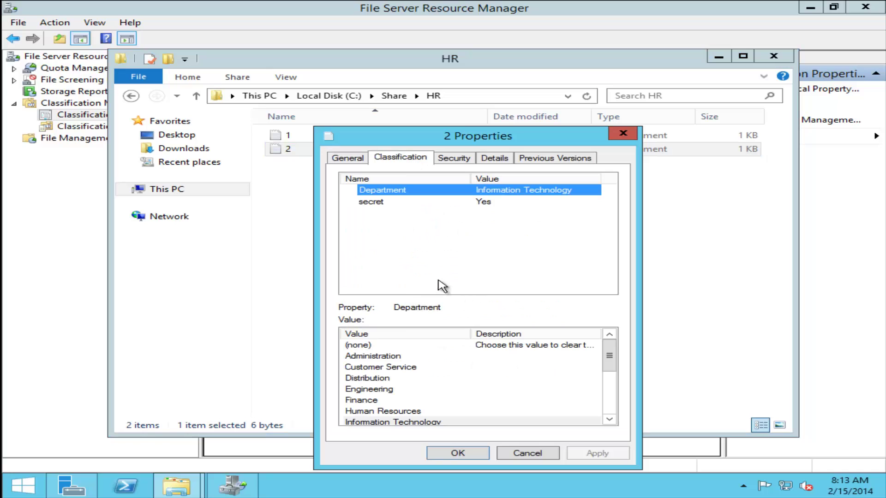
{"action": "left_click", "coordinate": [538, 454]}
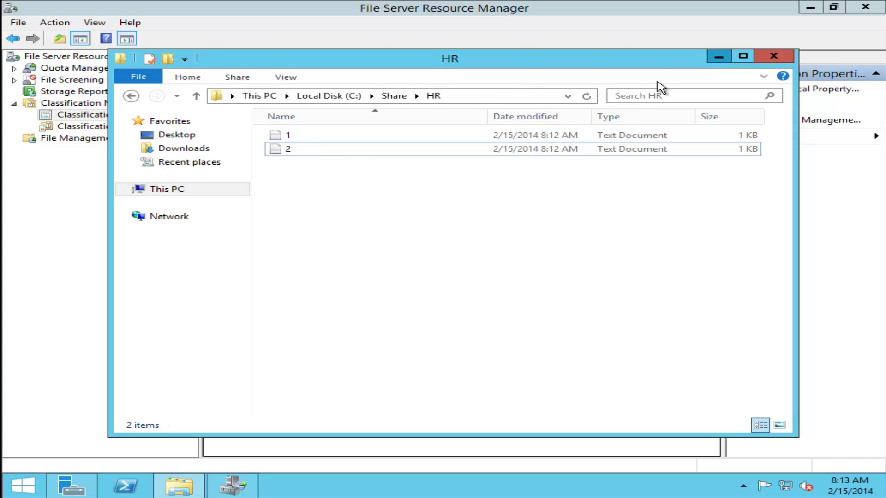
{"action": "left_click", "coordinate": [718, 56]}
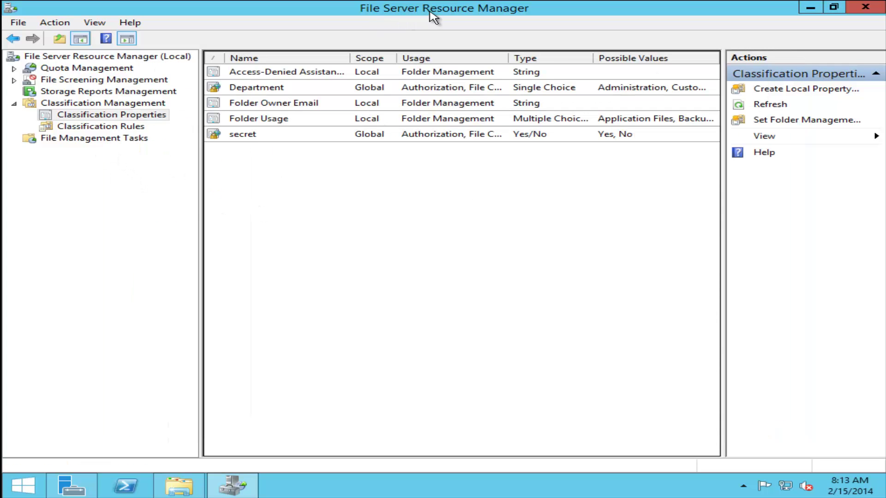
- Start a new classification rule named HR Rule and include User Files in its scope
{"action": "left_click", "coordinate": [114, 129]}
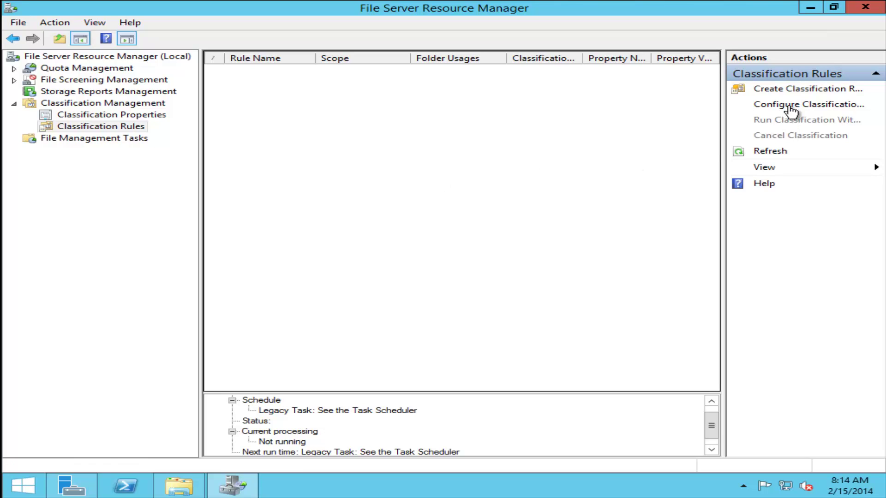
{"action": "left_click", "coordinate": [793, 89]}
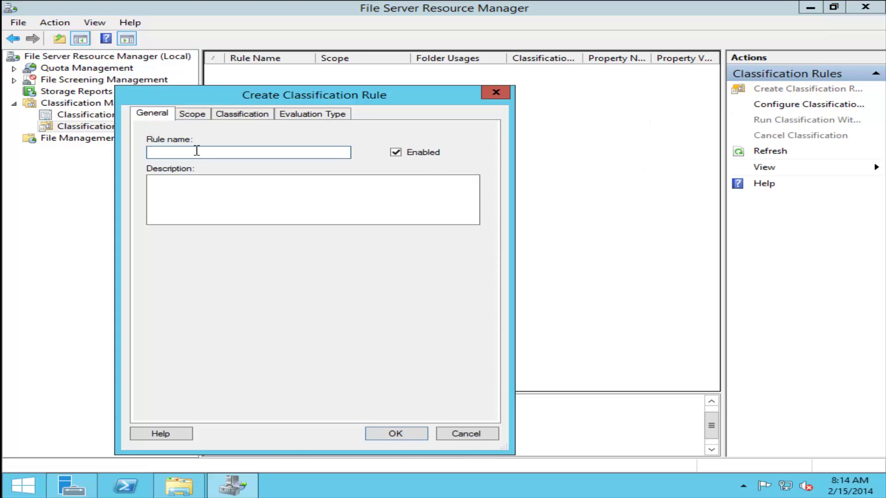
{"action": "left_click", "coordinate": [192, 114]}
{"action": "left_click", "coordinate": [155, 189]}
- Add the C:\Share\HR folder to the rule's scope
{"action": "left_click", "coordinate": [381, 406]}
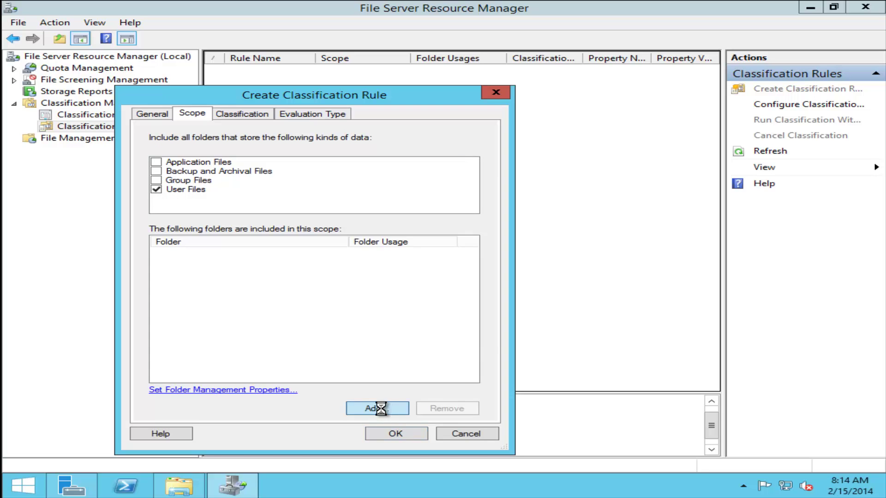
{"action": "scroll", "coordinate": [561, 279], "scroll_direction": "down", "scroll_amount": 1}
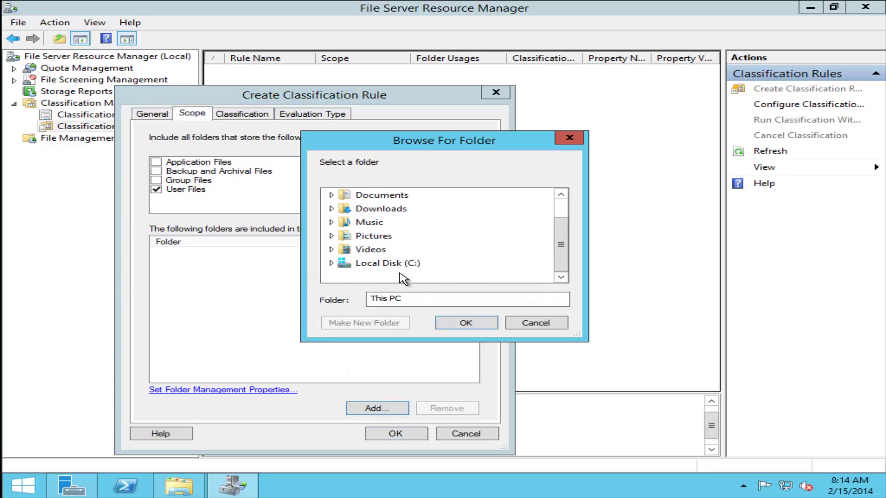
{"action": "left_click", "coordinate": [332, 263]}
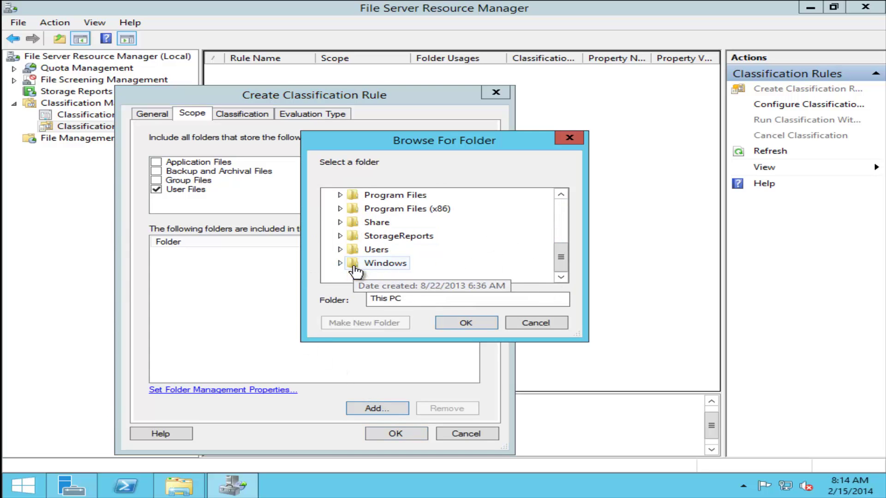
{"action": "left_click", "coordinate": [341, 222]}
{"action": "left_click", "coordinate": [362, 236]}
{"action": "left_click", "coordinate": [450, 323]}
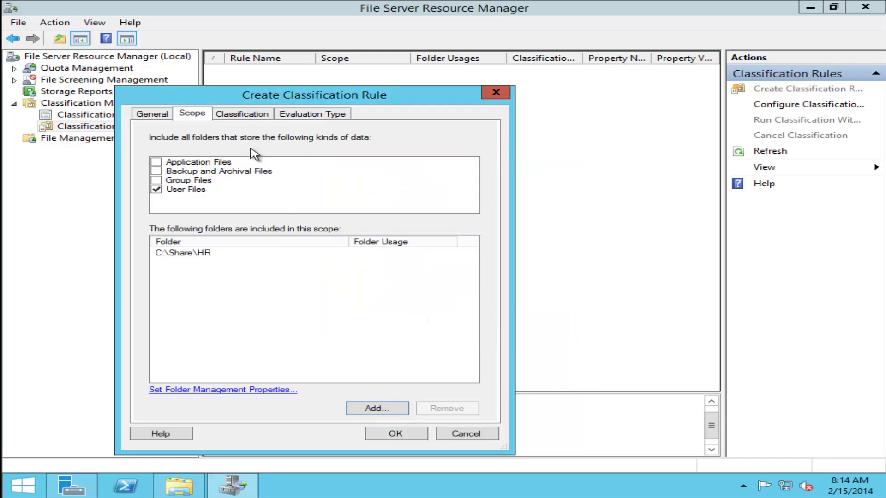
{"action": "left_click", "coordinate": [241, 116]}
- Look over the Windows PowerShell and Content Classifier methods and their parameters
{"action": "left_click", "coordinate": [288, 155]}
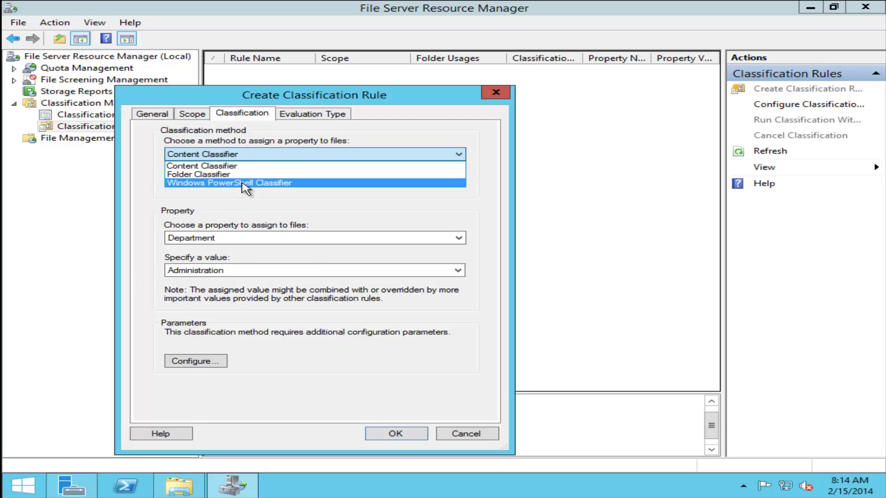
{"action": "left_click", "coordinate": [279, 182]}
{"action": "left_click", "coordinate": [206, 363]}
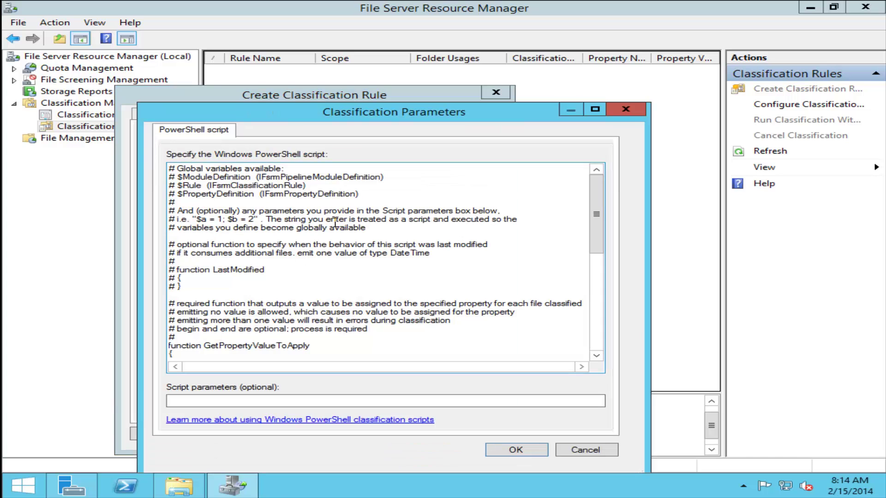
{"action": "left_click", "coordinate": [626, 109]}
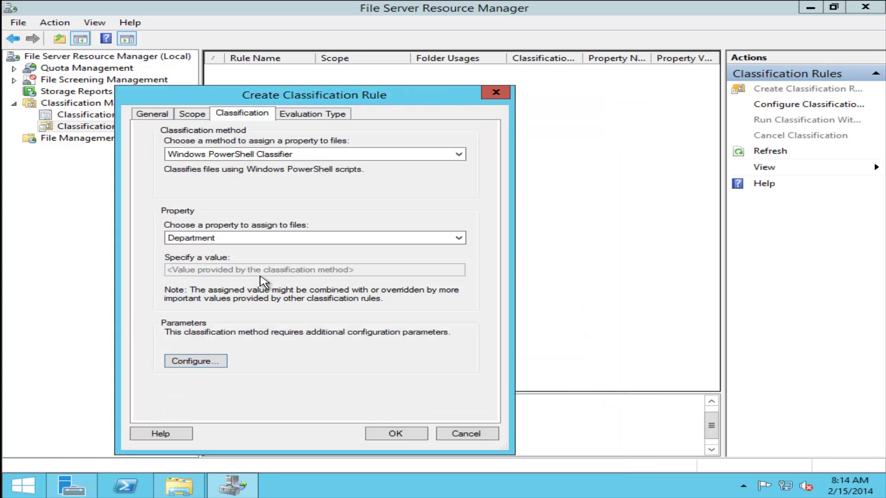
{"action": "left_click", "coordinate": [291, 156]}
{"action": "left_click", "coordinate": [247, 174]}
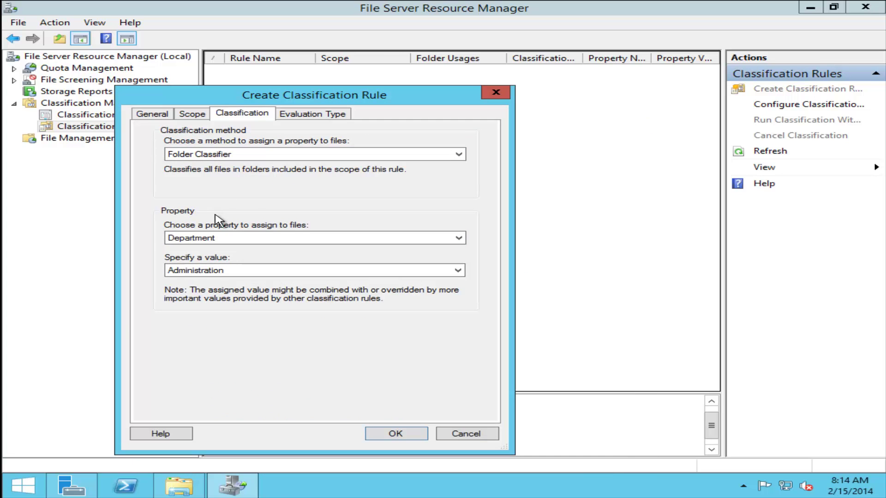
{"action": "left_click", "coordinate": [258, 155]}
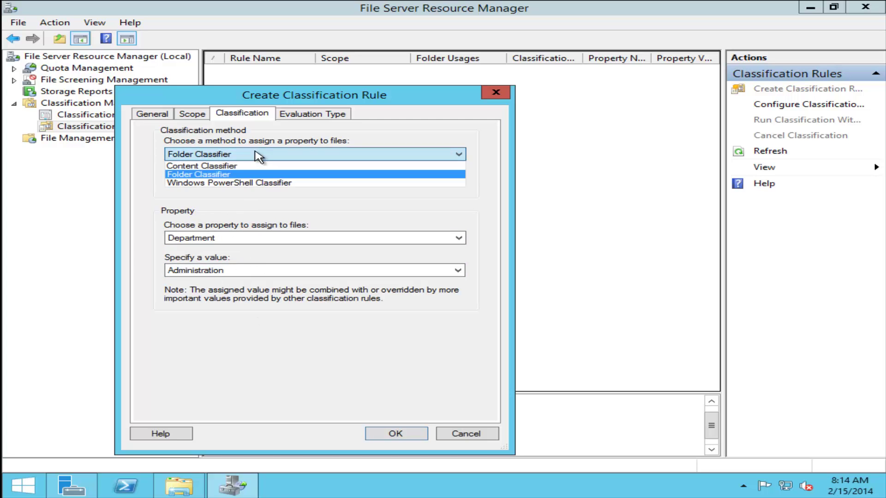
{"action": "left_click", "coordinate": [229, 165]}
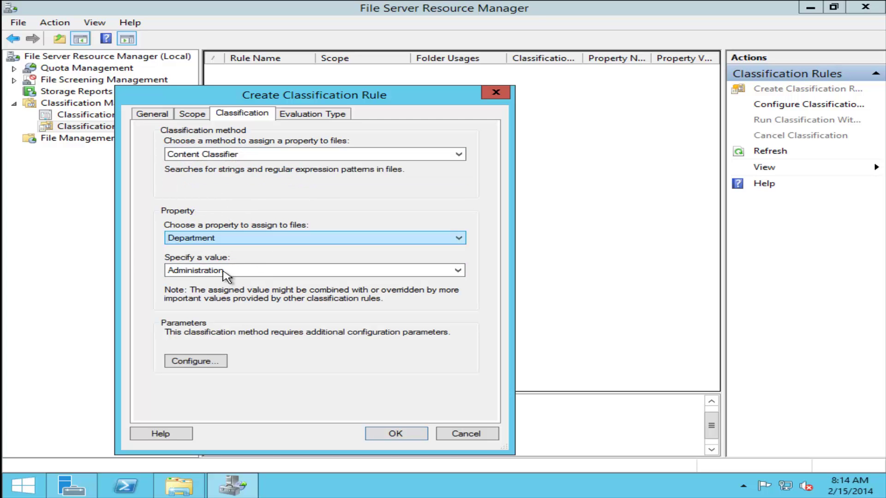
{"action": "left_click", "coordinate": [217, 361]}
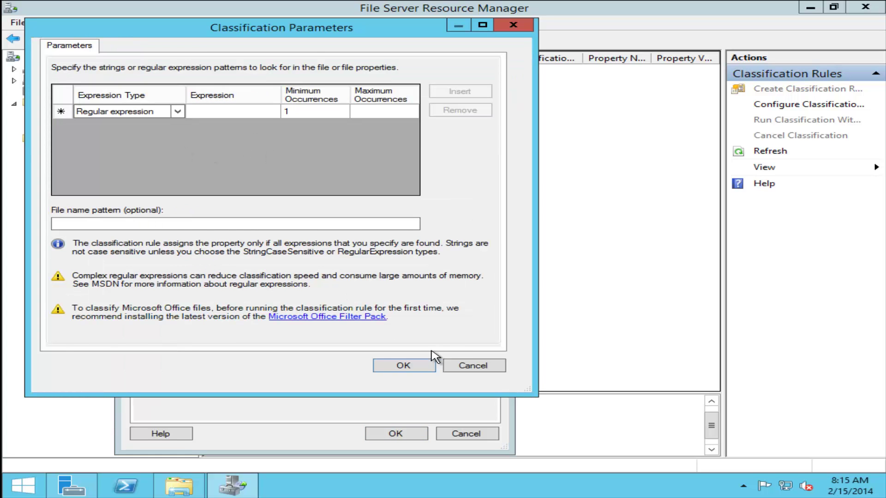
{"action": "left_click", "coordinate": [470, 365]}
- Choose the Folder Classifier method with Department value Human Resources
{"action": "left_click", "coordinate": [349, 155]}
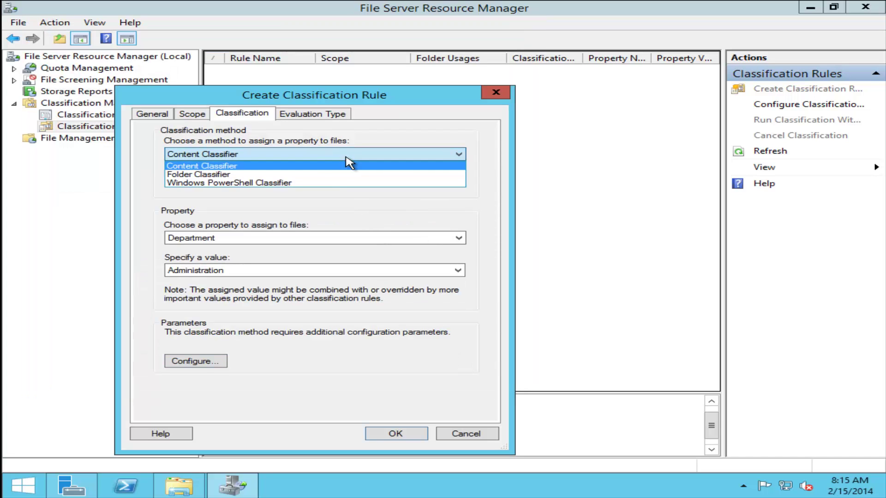
{"action": "left_click", "coordinate": [327, 175]}
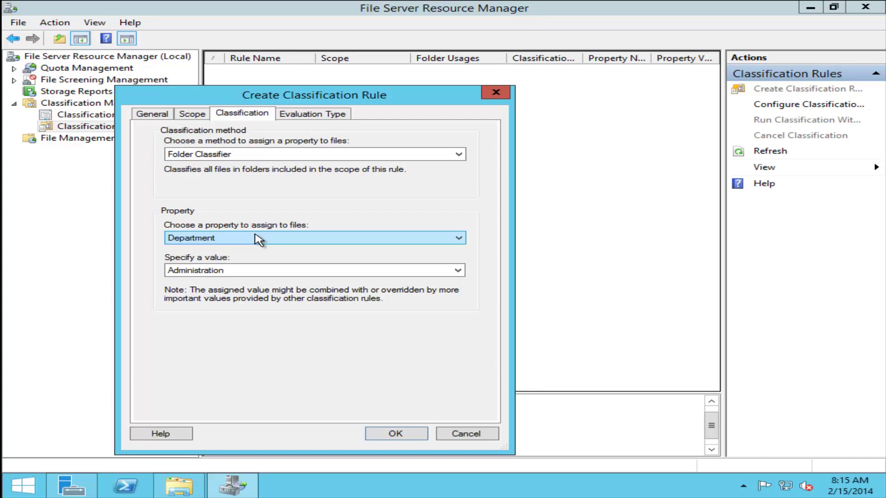
{"action": "left_click", "coordinate": [283, 271]}
{"action": "left_click", "coordinate": [228, 325]}
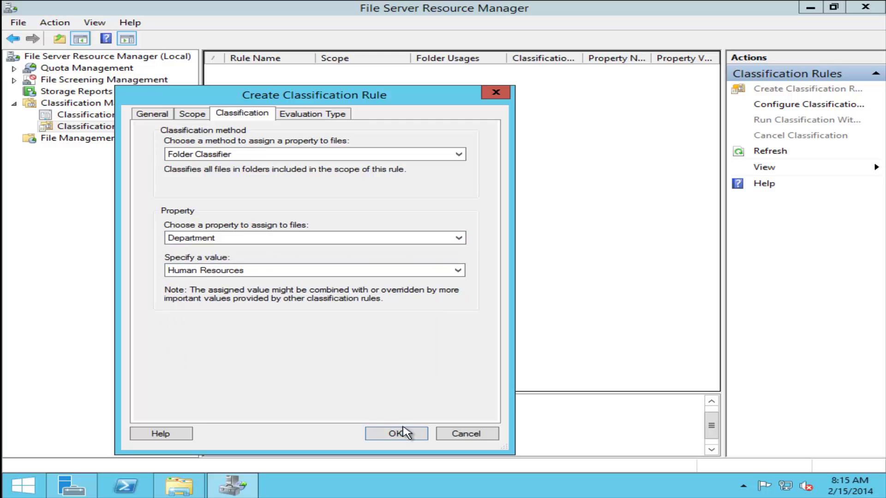
- Set evaluation to re-evaluate and overwrite existing values, then save HR Rule
{"action": "left_click", "coordinate": [327, 116]}
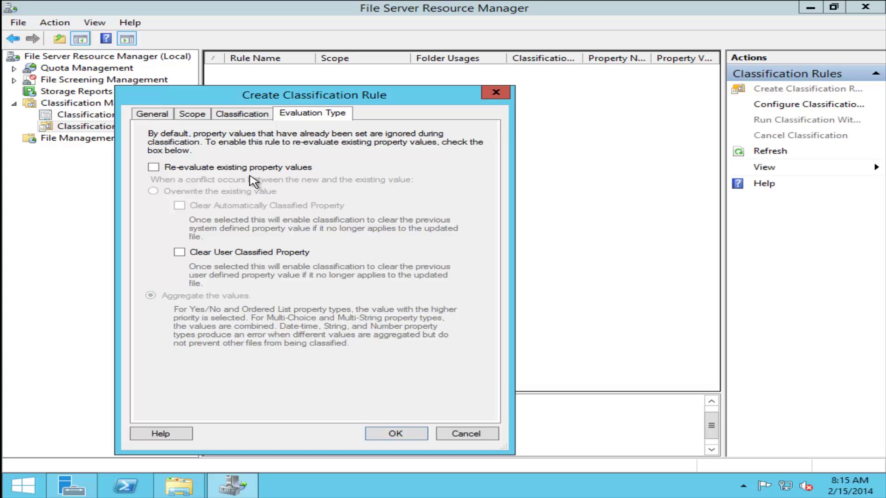
{"action": "left_click", "coordinate": [219, 169]}
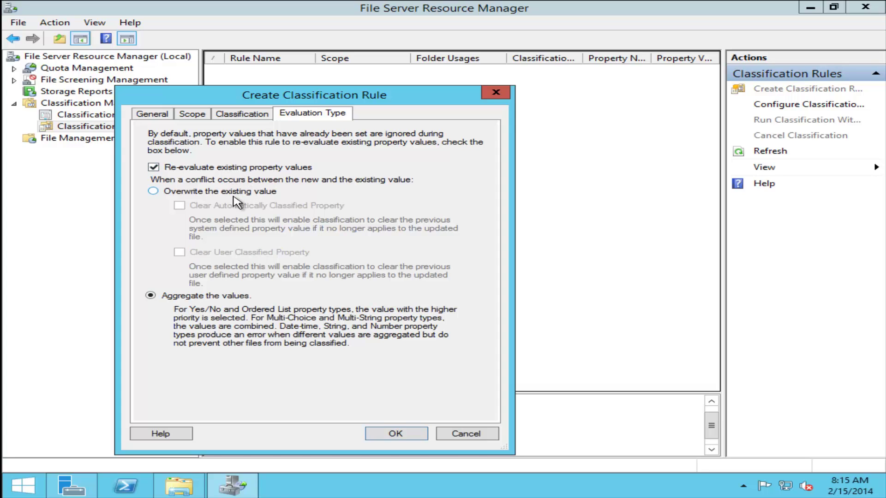
{"action": "left_click", "coordinate": [231, 190]}
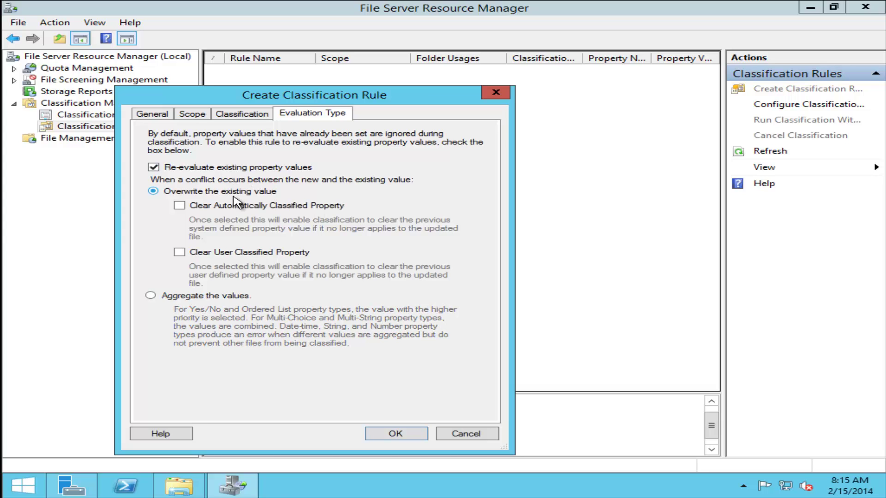
{"action": "left_click", "coordinate": [401, 436]}
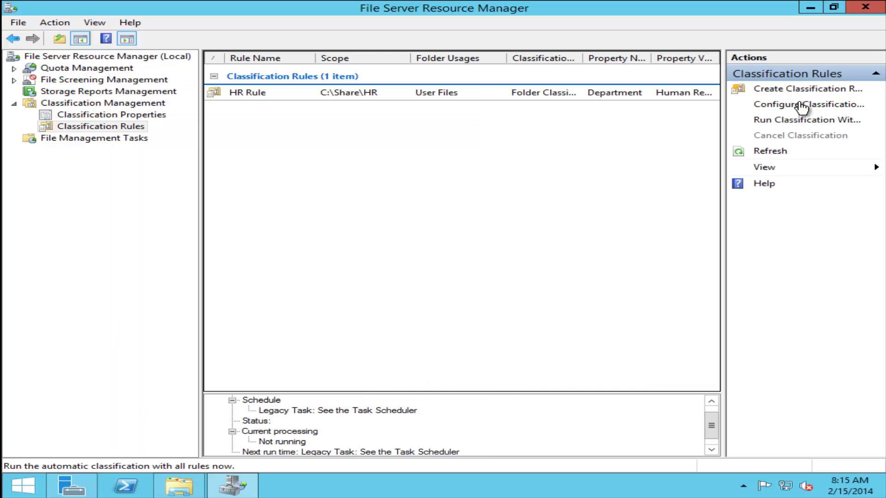
- Run classification with all rules now, waiting for it to complete
{"action": "left_click", "coordinate": [791, 119]}
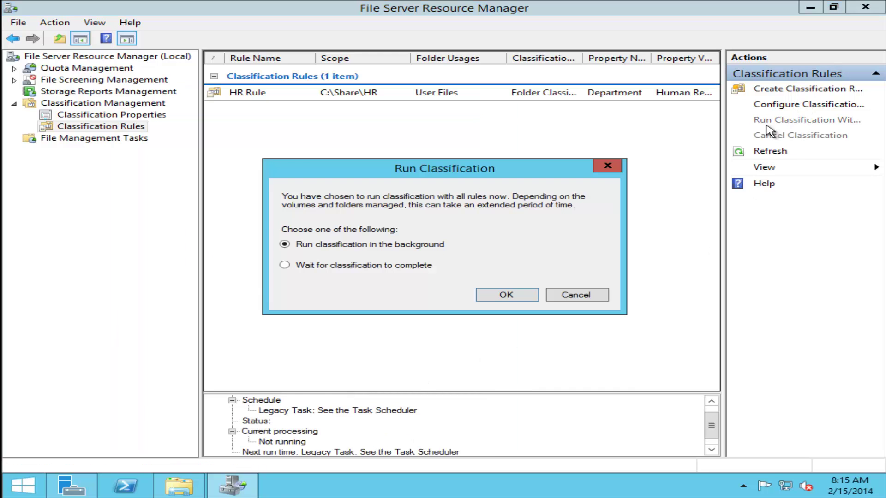
{"action": "left_click", "coordinate": [386, 266]}
{"action": "left_click", "coordinate": [513, 296]}
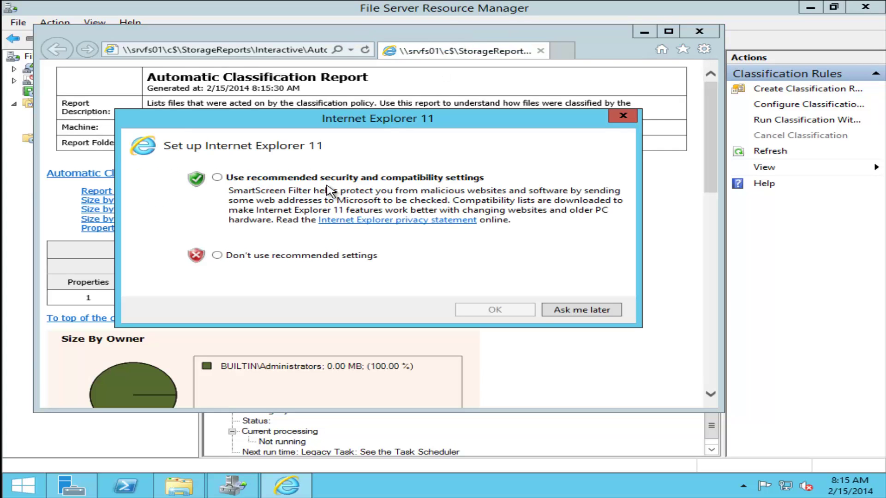
- Dismiss the IE11 setup prompt, maximize the report, and scroll to the Department statistics
{"action": "left_click", "coordinate": [531, 311]}
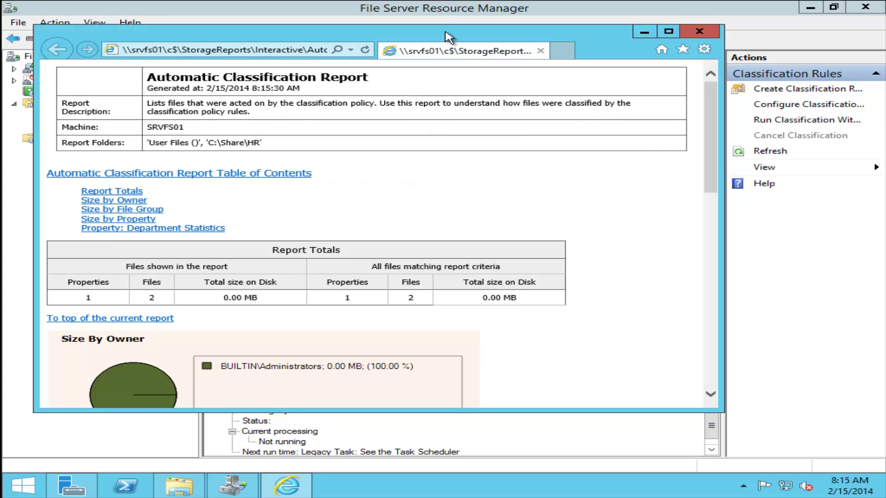
{"action": "double_click", "coordinate": [444, 35]}
{"action": "scroll", "coordinate": [111, 277], "scroll_direction": "down", "scroll_amount": 10}
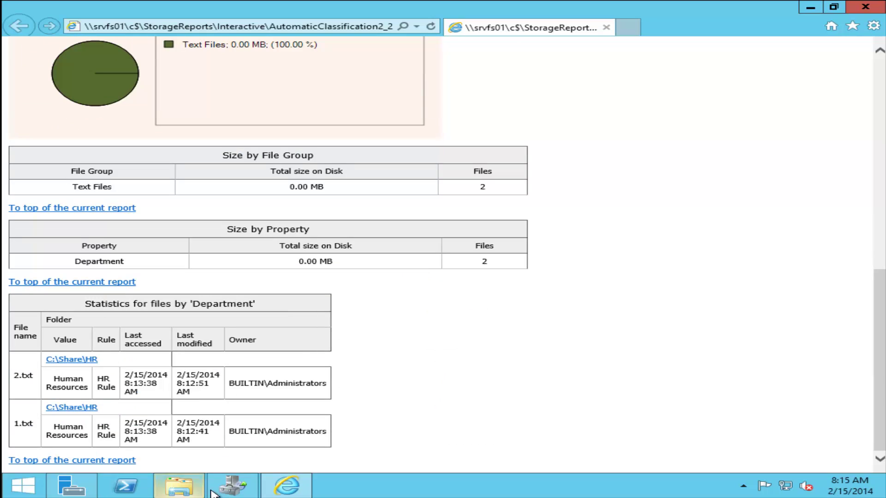
{"action": "left_click", "coordinate": [179, 485]}
- Check file 2's classification in HR: Department Human Resources and secret Yes
{"action": "right_click", "coordinate": [330, 152]}
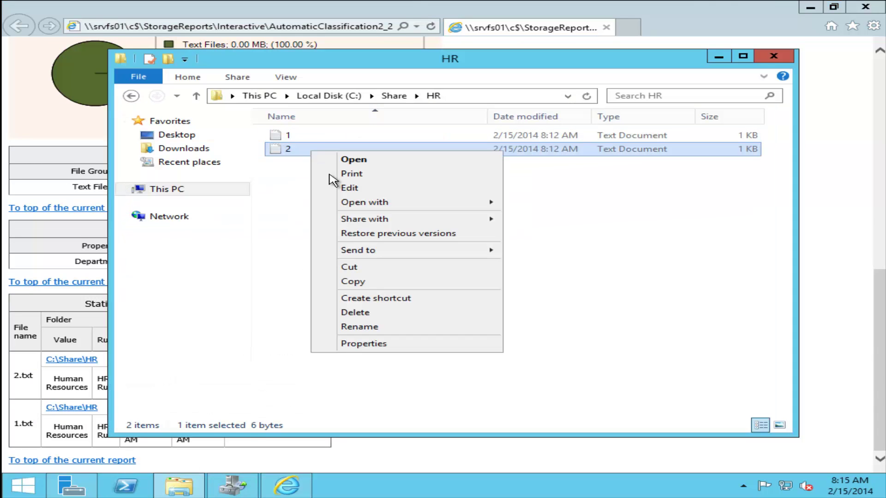
{"action": "left_click", "coordinate": [358, 342]}
{"action": "left_click", "coordinate": [392, 164]}
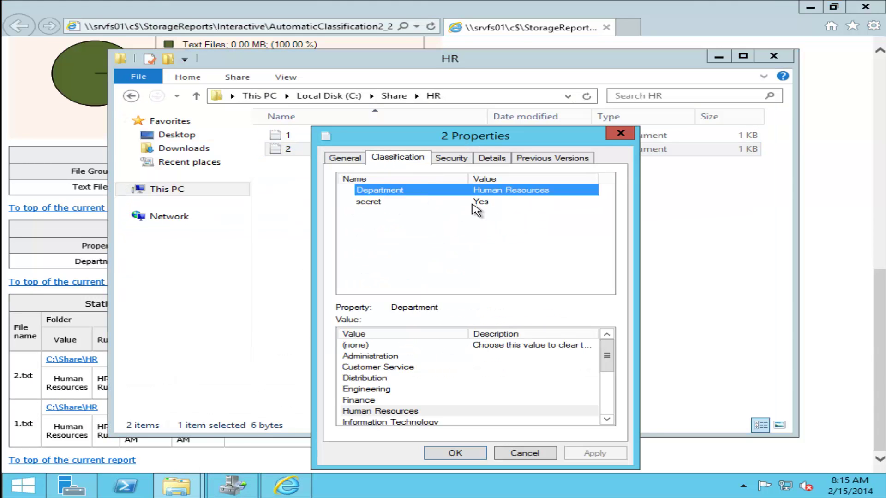
{"action": "left_click", "coordinate": [524, 453]}
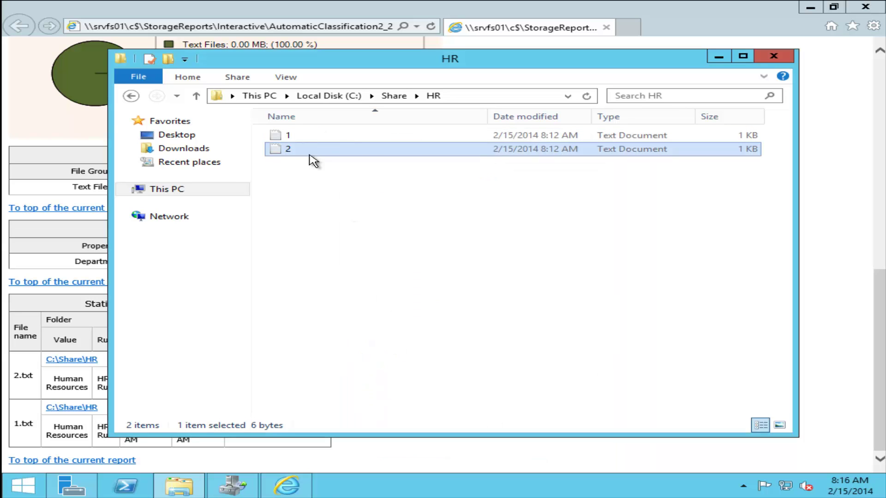
{"action": "right_click", "coordinate": [311, 156]}
{"action": "left_click", "coordinate": [405, 345]}
{"action": "left_click", "coordinate": [428, 159]}
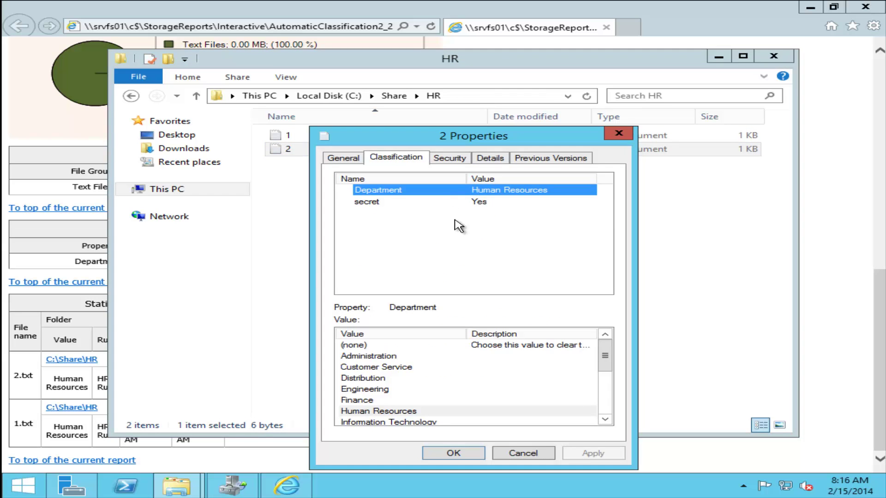
{"action": "left_click", "coordinate": [524, 454]}
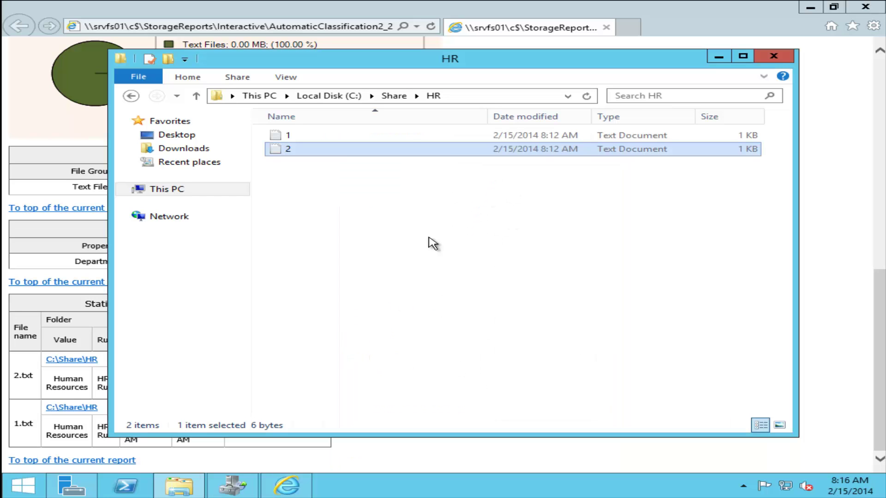
- Minimize the HR folder and report windows to return to File Server Resource Manager
{"action": "right_click", "coordinate": [369, 194]}
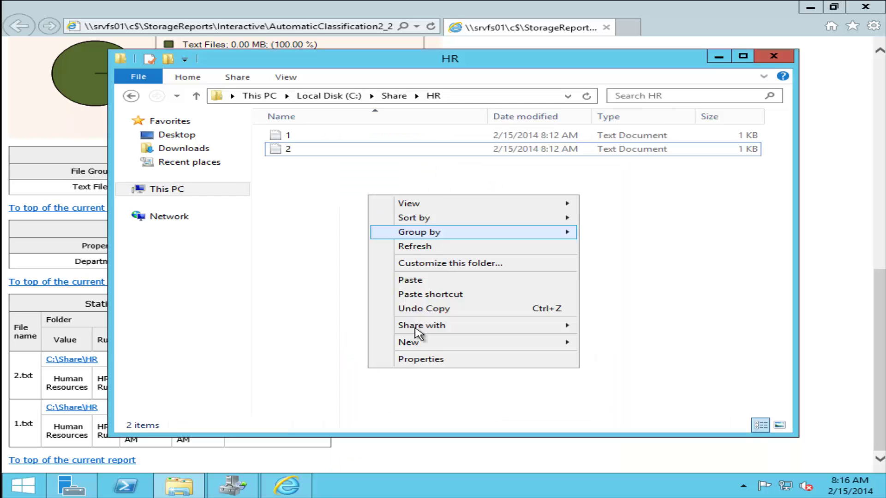
{"action": "mouse_move", "coordinate": [514, 344]}
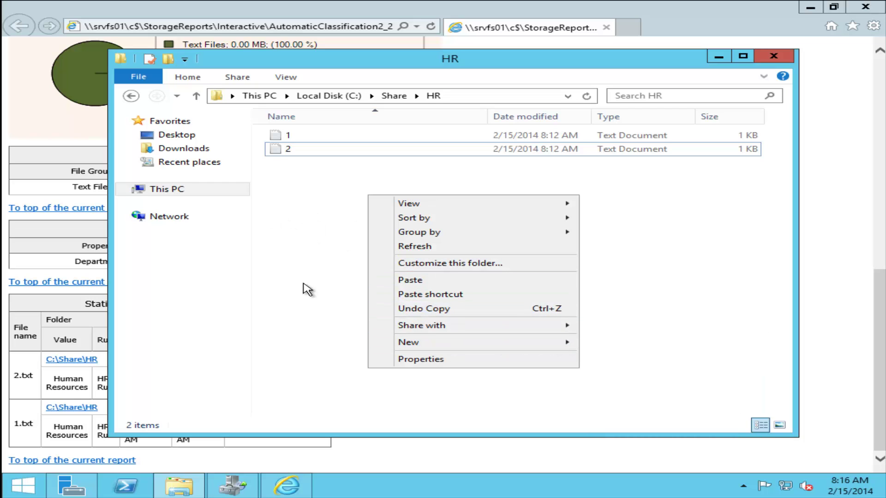
{"action": "left_click", "coordinate": [718, 57]}
{"action": "left_click", "coordinate": [810, 7]}
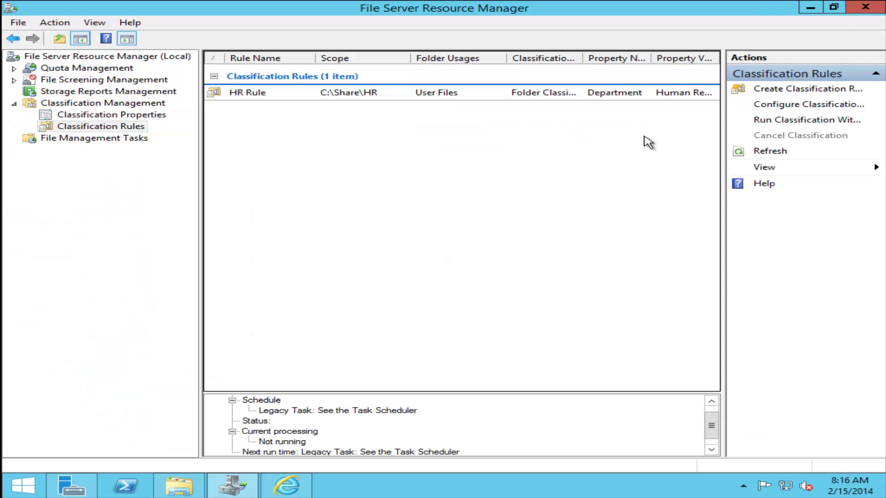
- Start the new secret Rule classification rule and include User Files in its scope
{"action": "left_click", "coordinate": [782, 94]}
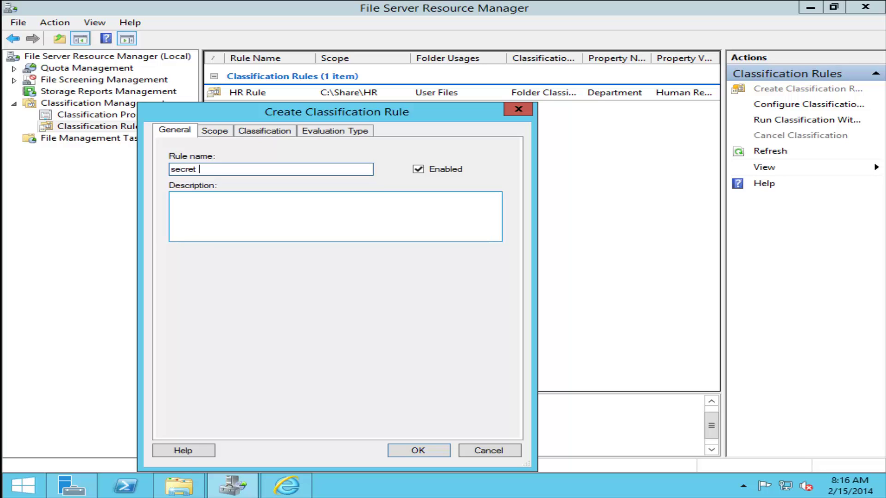
{"action": "left_click", "coordinate": [216, 131]}
{"action": "left_click", "coordinate": [199, 209]}
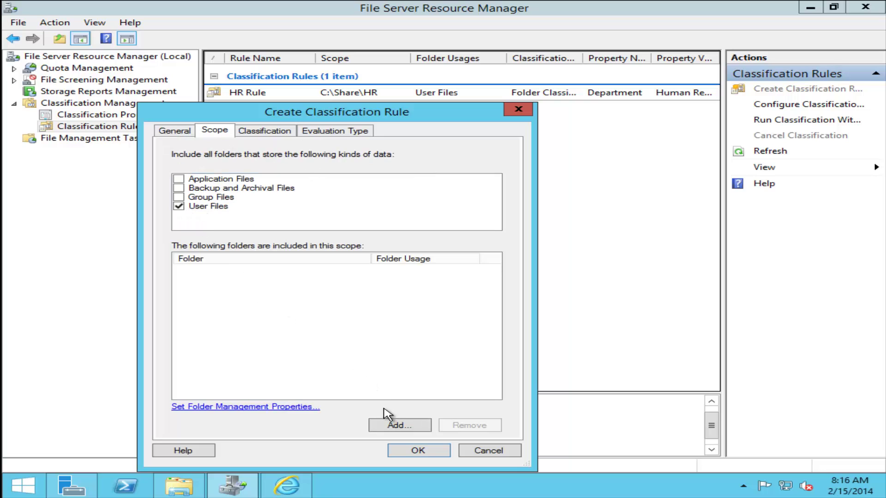
- Add the C:\Share folder to the secret Rule's scope
{"action": "left_click", "coordinate": [401, 425]}
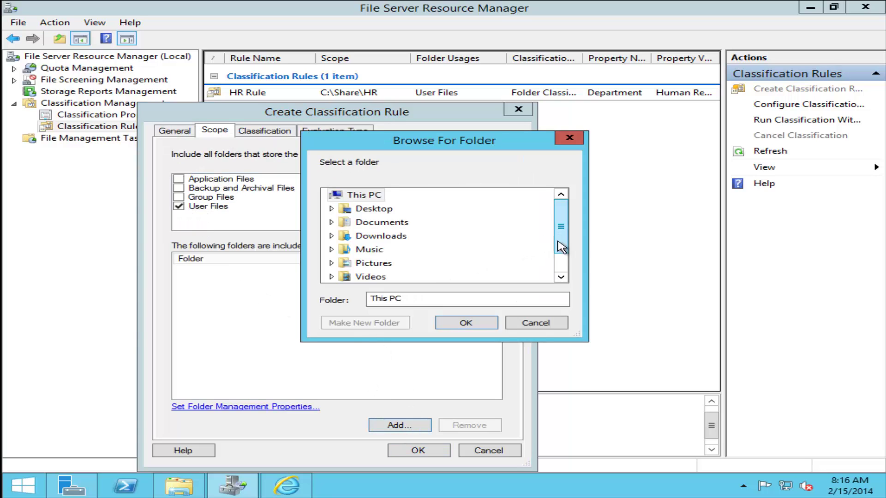
{"action": "scroll", "coordinate": [560, 227], "scroll_direction": "down", "scroll_amount": 1}
{"action": "left_click", "coordinate": [331, 264]}
{"action": "scroll", "coordinate": [355, 212], "scroll_direction": "down", "scroll_amount": 1}
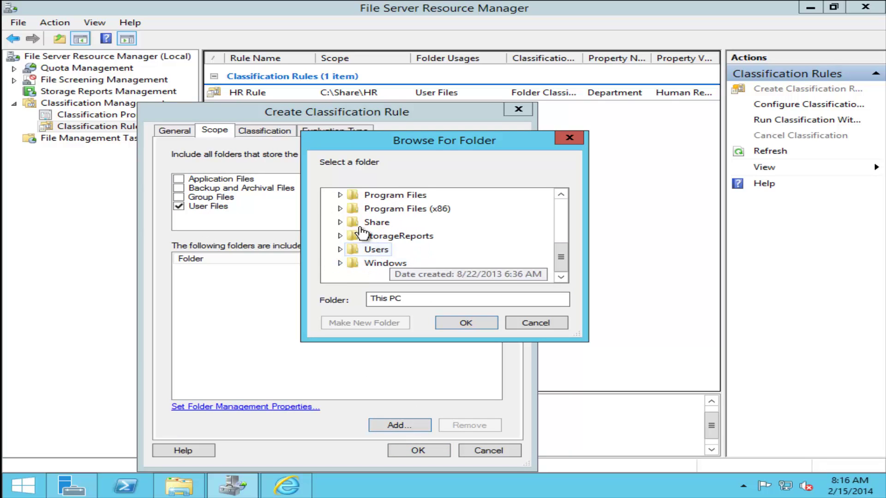
{"action": "left_click", "coordinate": [340, 223]}
{"action": "left_click", "coordinate": [376, 236]}
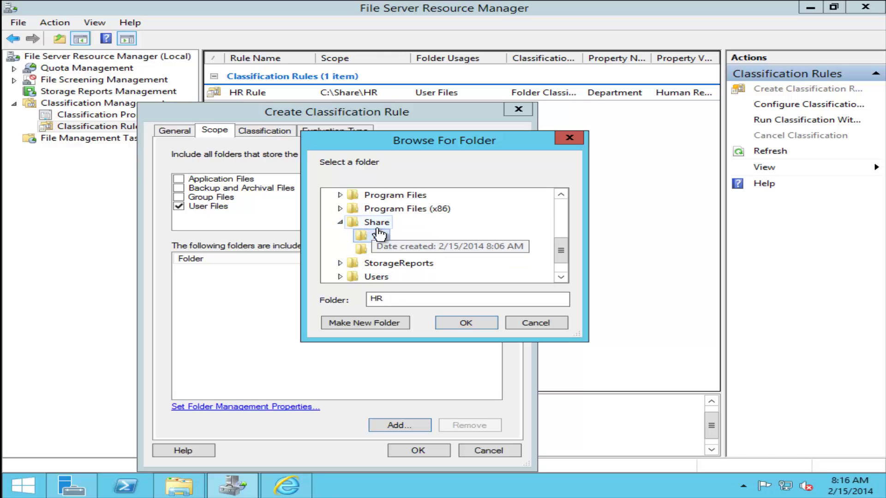
{"action": "left_click", "coordinate": [376, 222]}
{"action": "left_click", "coordinate": [464, 323]}
{"action": "left_click", "coordinate": [247, 132]}
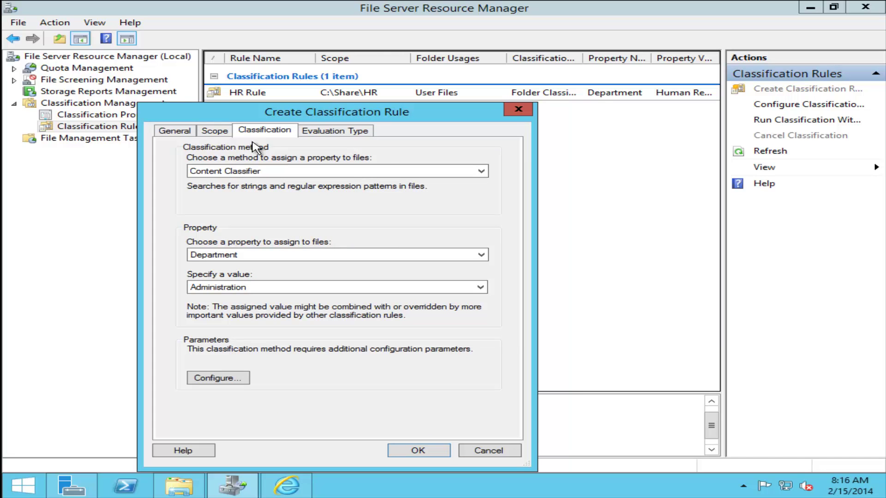
- Use the Content Classifier method to assign the secret property the value Yes
{"action": "left_click", "coordinate": [253, 171]}
{"action": "left_click", "coordinate": [262, 183]}
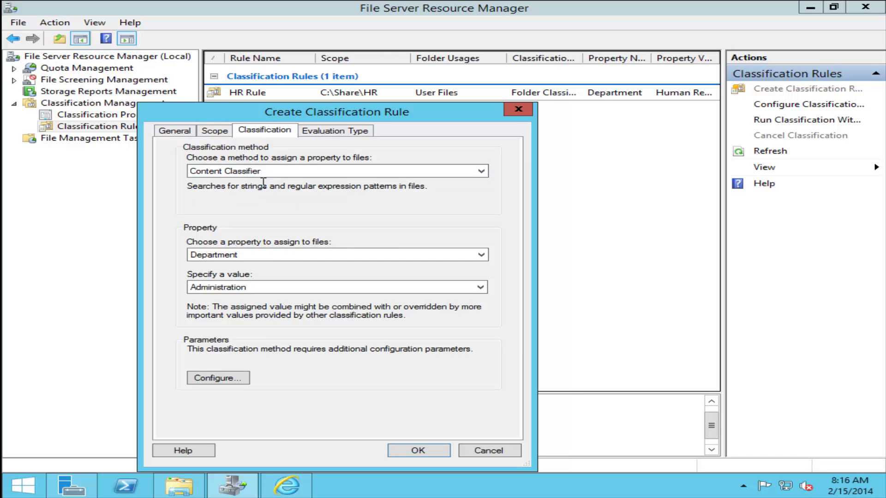
{"action": "left_click", "coordinate": [291, 258]}
{"action": "left_click", "coordinate": [282, 272]}
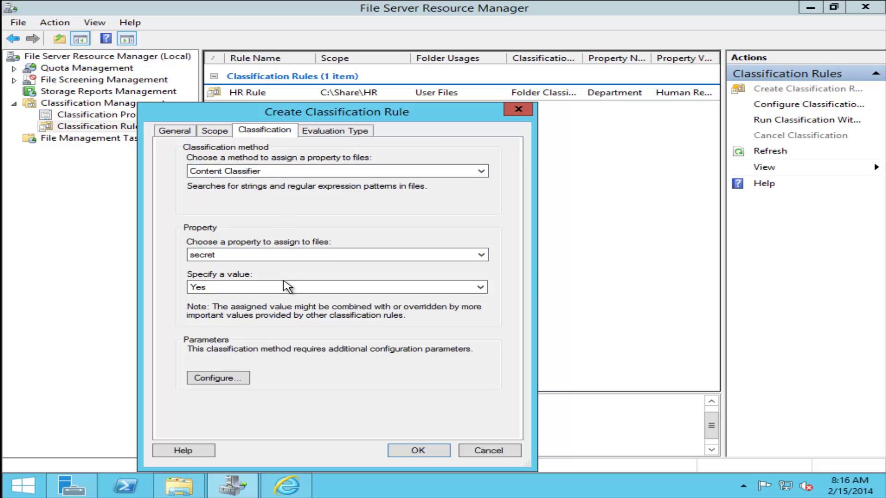
{"action": "left_click", "coordinate": [276, 287]}
{"action": "left_click", "coordinate": [258, 298]}
- Set the classification parameter to the String expression 'Secret' and create the rule
{"action": "left_click", "coordinate": [237, 377]}
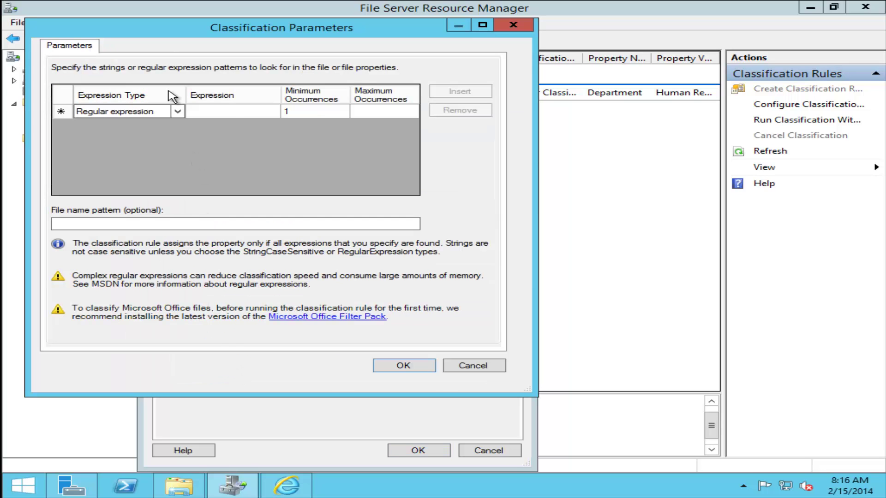
{"action": "left_click", "coordinate": [222, 112]}
{"action": "left_click", "coordinate": [220, 112]}
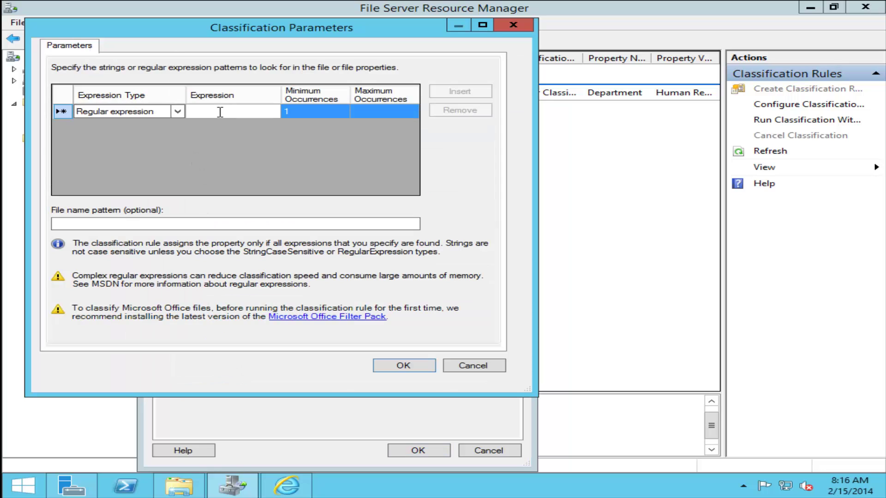
{"action": "type", "text": "ecret"}
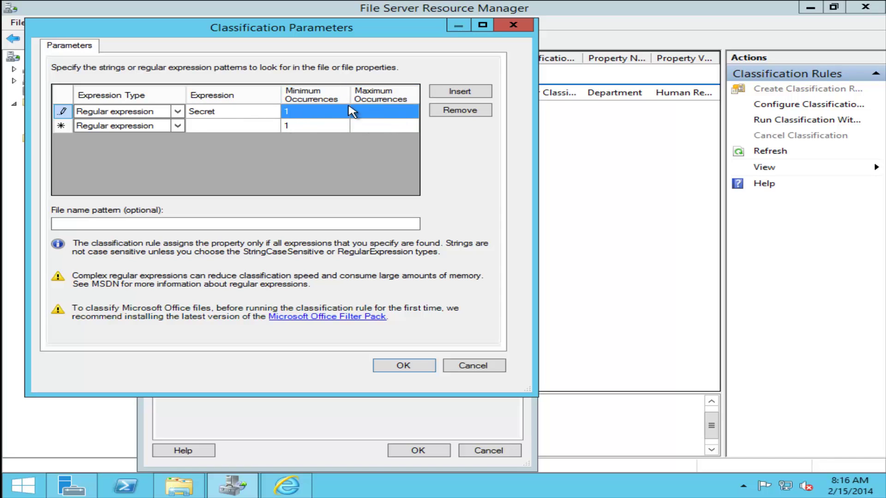
{"action": "left_click", "coordinate": [179, 116]}
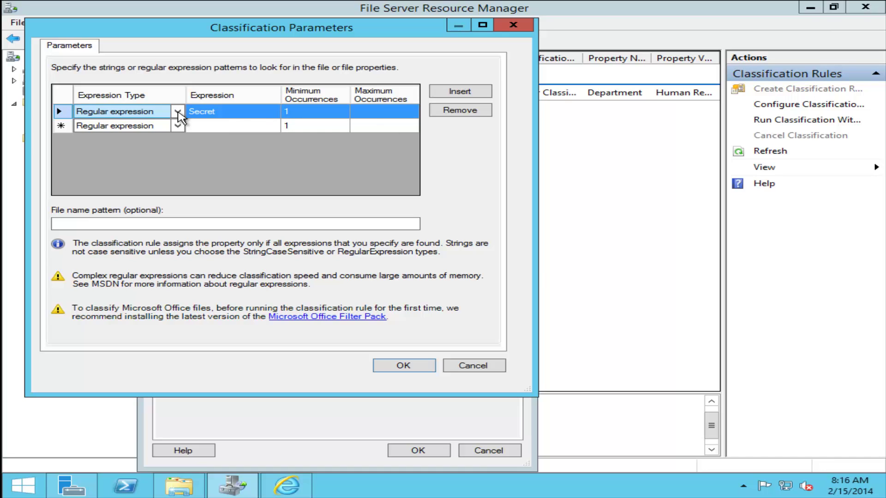
{"action": "left_click", "coordinate": [178, 111]}
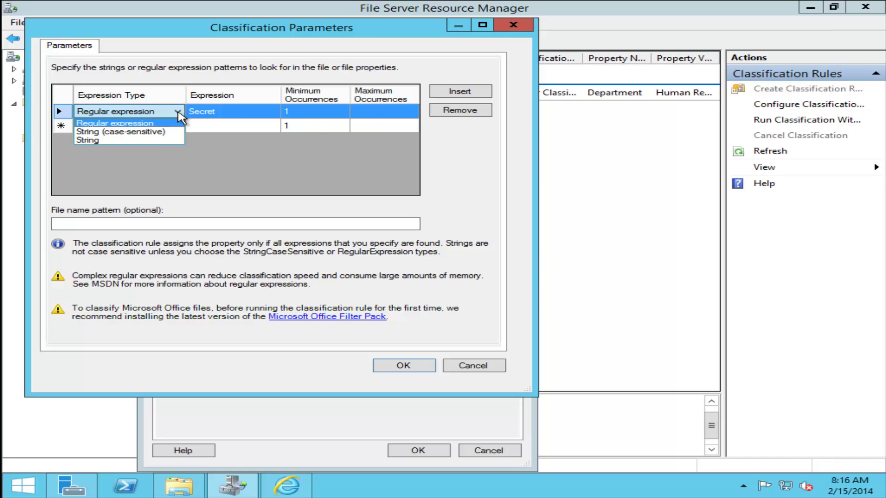
{"action": "left_click", "coordinate": [145, 140]}
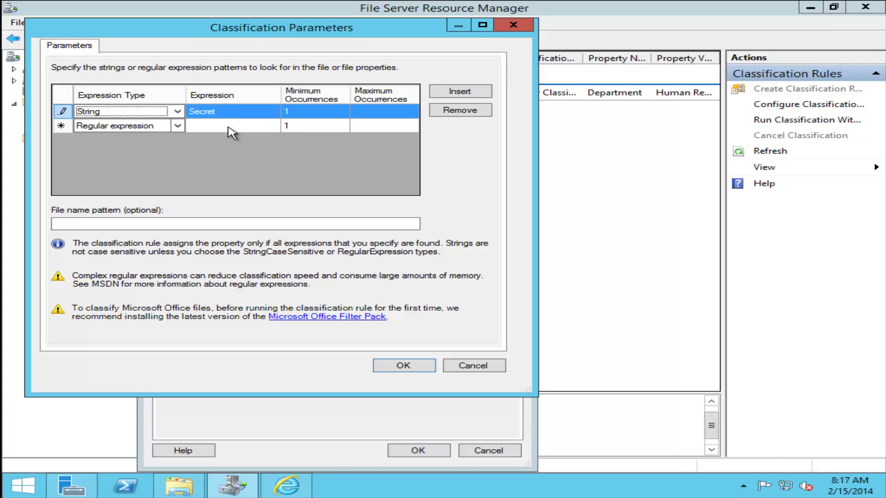
{"action": "left_click_drag", "start_coordinate": [254, 29], "coordinate": [539, 61]}
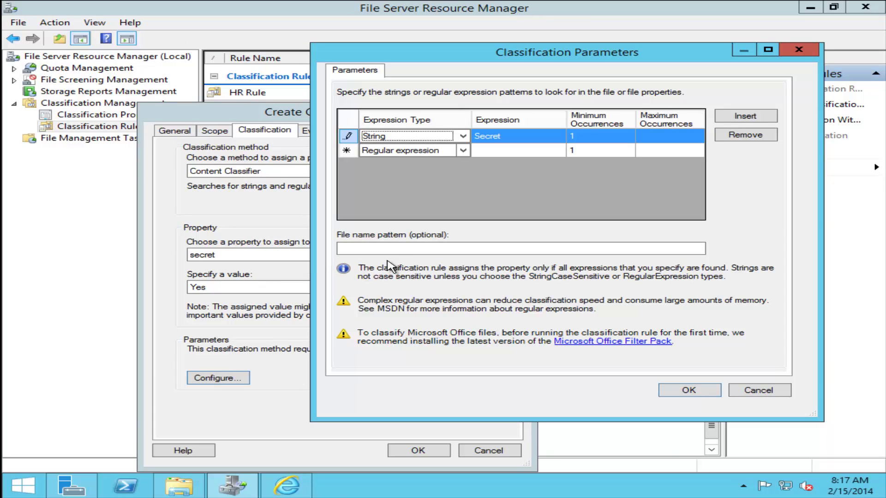
{"action": "left_click", "coordinate": [397, 248]}
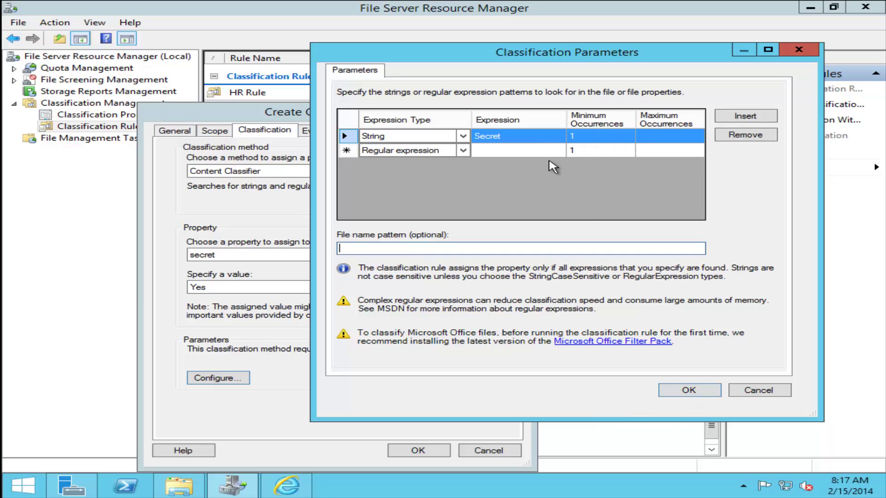
{"action": "left_click", "coordinate": [494, 139]}
{"action": "left_click", "coordinate": [689, 390]}
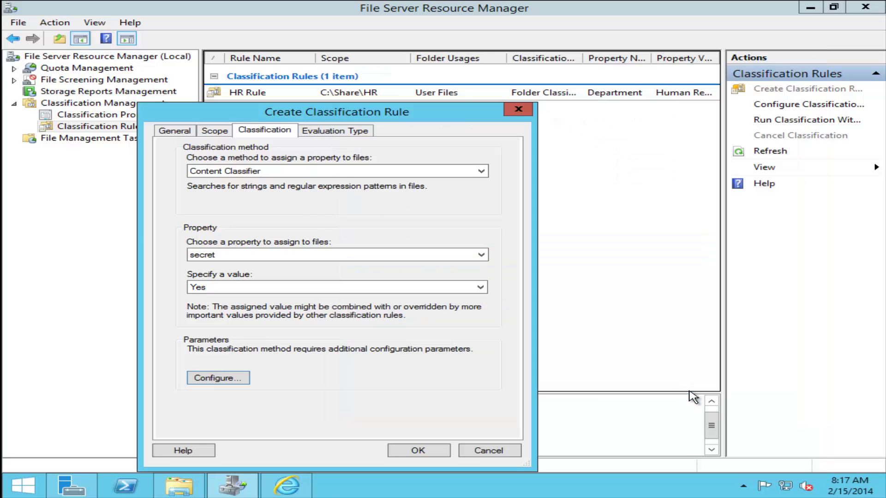
{"action": "left_click", "coordinate": [418, 450]}
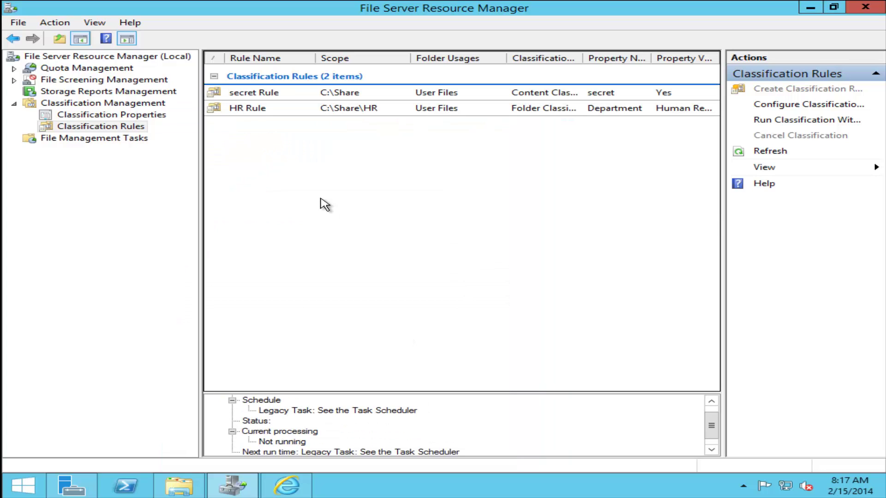
- Schedule classification weekly on Sunday at 8:17 AM, plus continuous classification of new files
{"action": "left_click", "coordinate": [794, 104]}
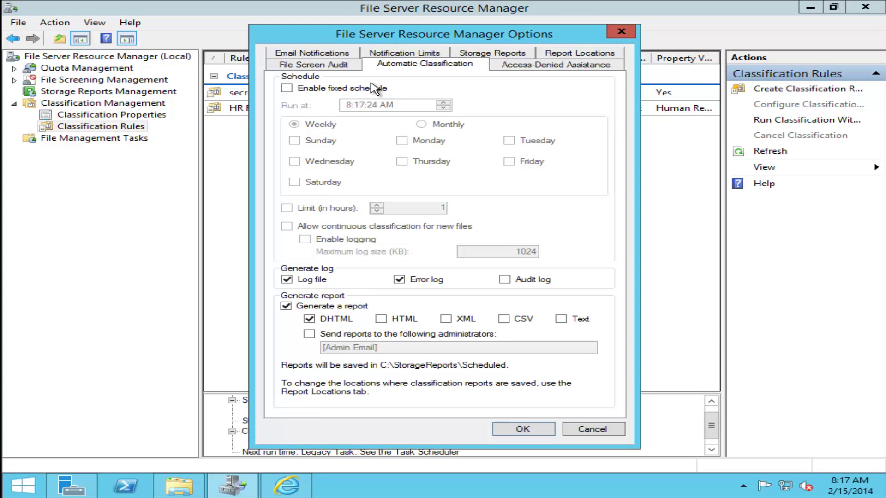
{"action": "left_click", "coordinate": [299, 88]}
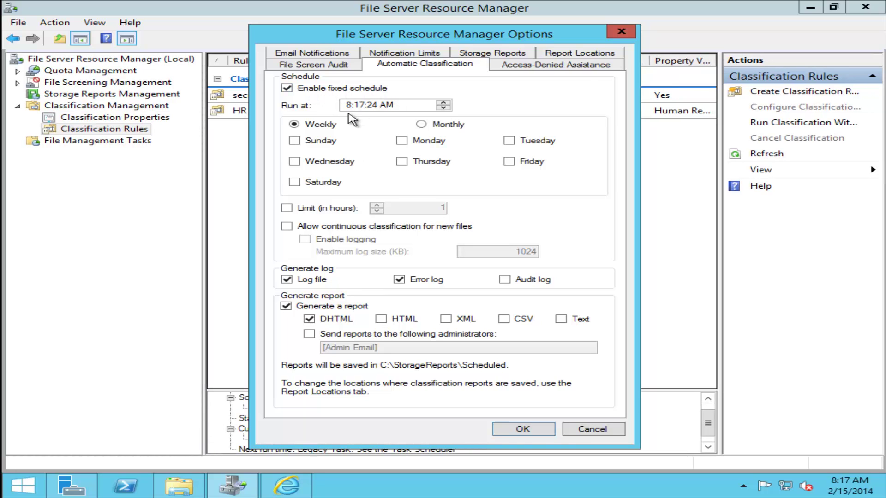
{"action": "left_click", "coordinate": [319, 143]}
{"action": "left_click", "coordinate": [308, 226]}
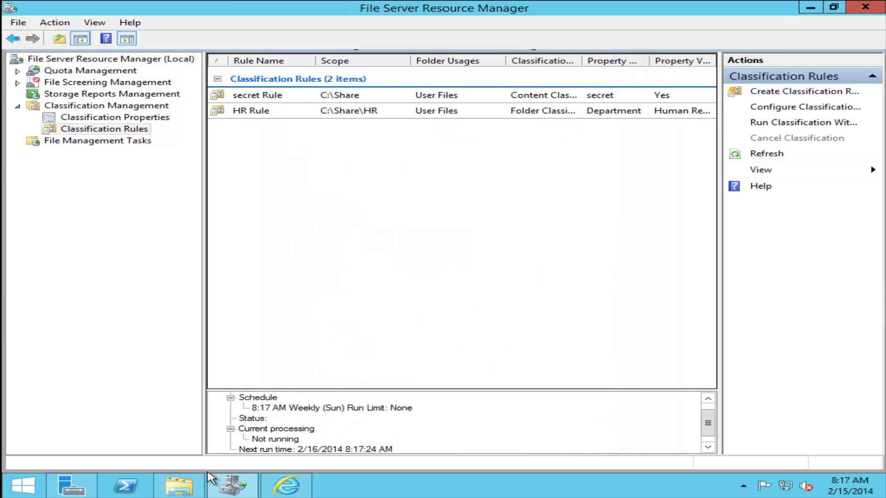
{"action": "left_click", "coordinate": [179, 485]}
{"action": "right_click", "coordinate": [337, 197]}
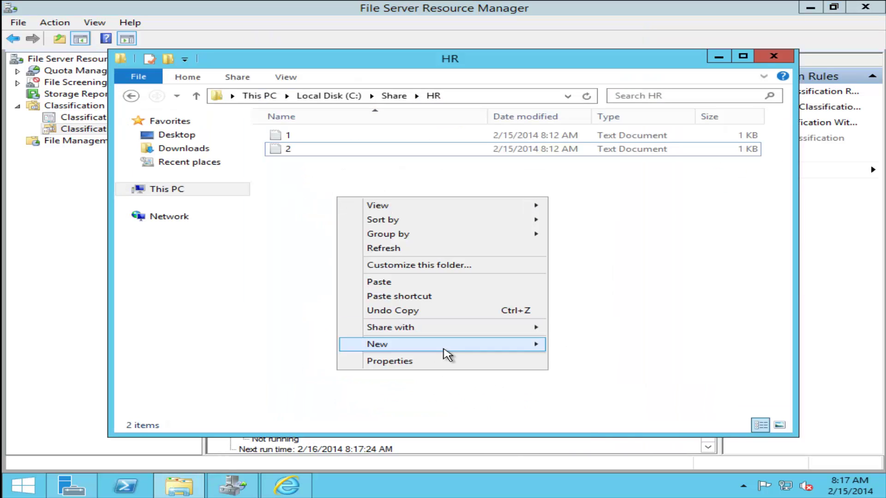
- Create text file 3 in the HR folder containing 'secret' and save it
{"action": "mouse_move", "coordinate": [468, 351]}
{"action": "left_click", "coordinate": [629, 419]}
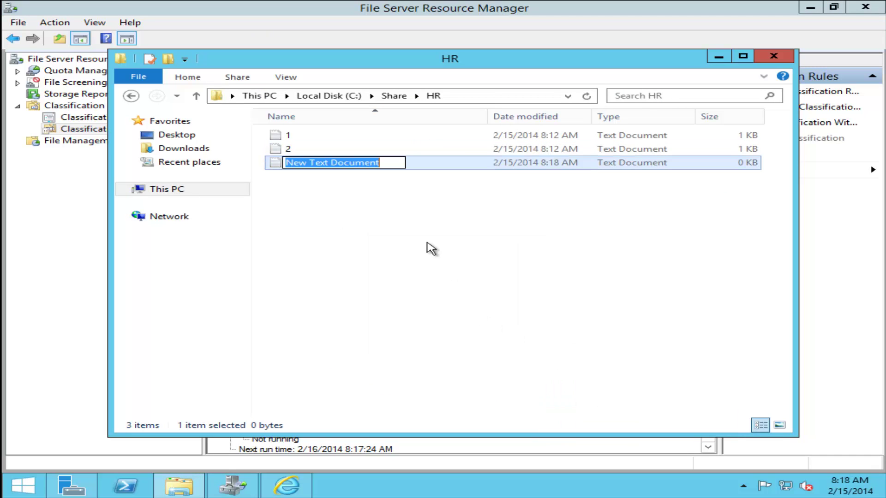
{"action": "type", "text": "3"}
{"action": "key", "text": "Return"}
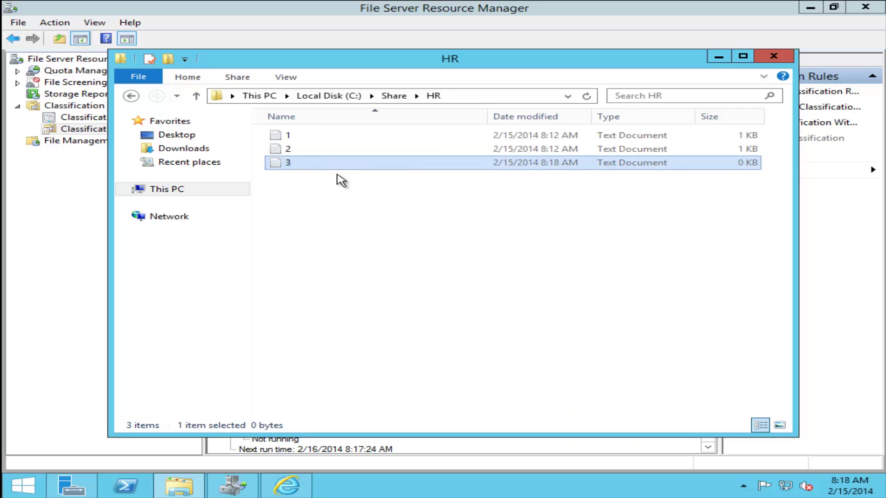
{"action": "double_click", "coordinate": [296, 162]}
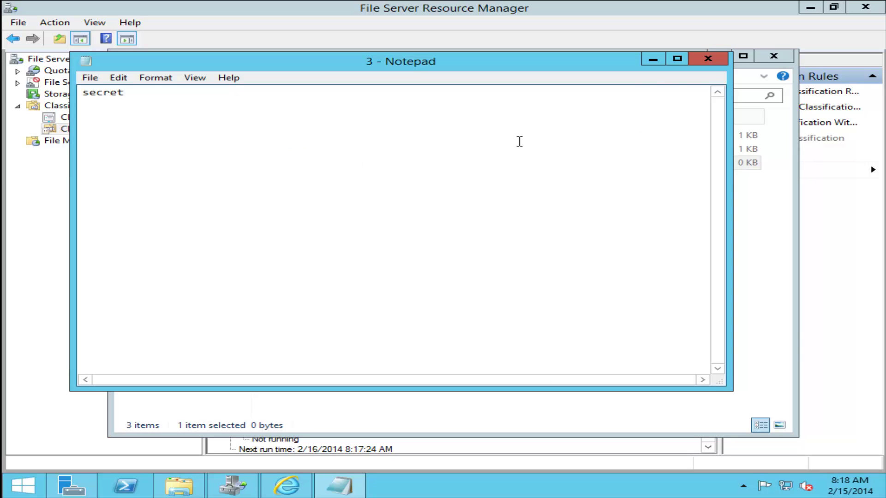
{"action": "left_click", "coordinate": [707, 58]}
{"action": "left_click", "coordinate": [413, 251]}
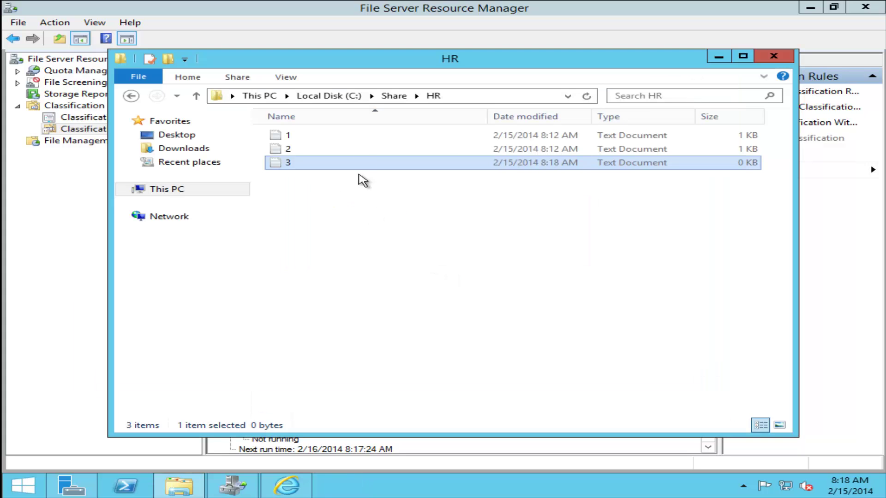
- Create text file 3 in the IT folder containing 'normal' and save it
{"action": "left_click", "coordinate": [394, 97]}
{"action": "double_click", "coordinate": [322, 149]}
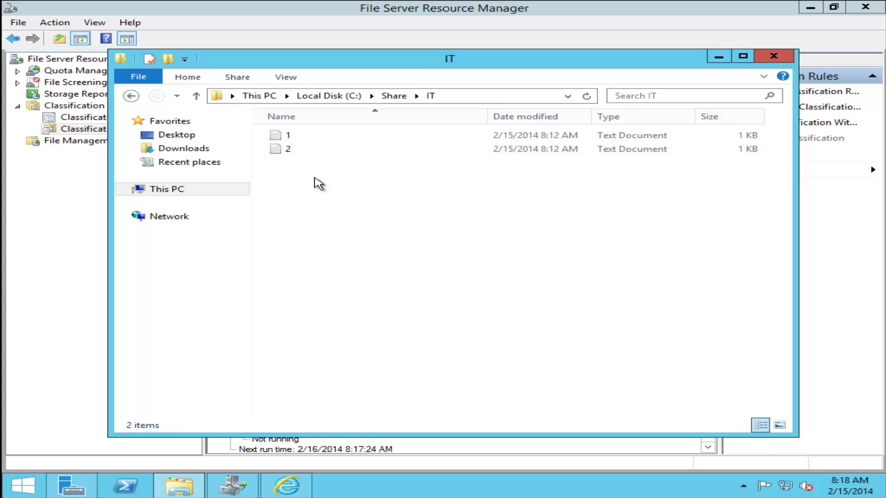
{"action": "right_click", "coordinate": [314, 178]}
{"action": "mouse_move", "coordinate": [419, 329]}
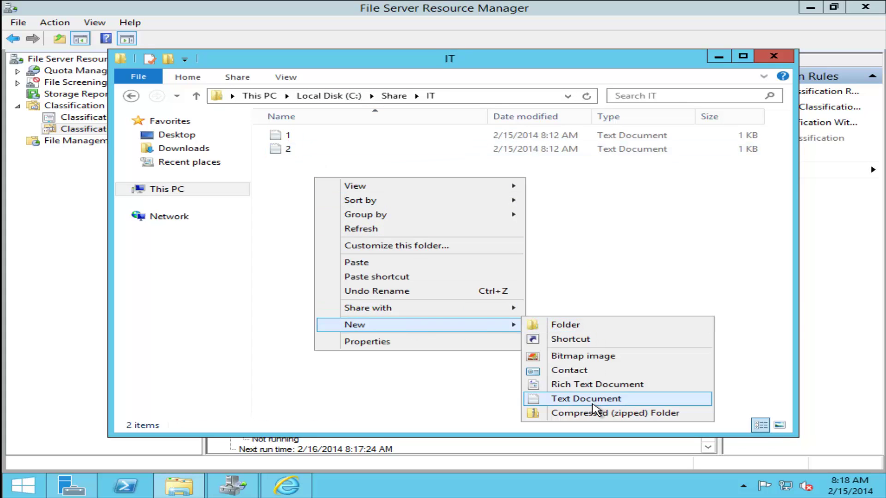
{"action": "left_click", "coordinate": [593, 400]}
{"action": "type", "text": "3"}
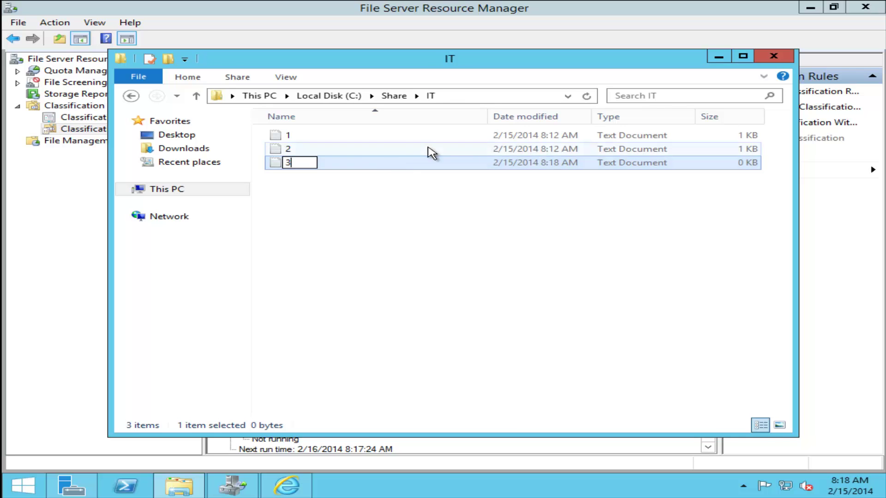
{"action": "key", "text": "Return"}
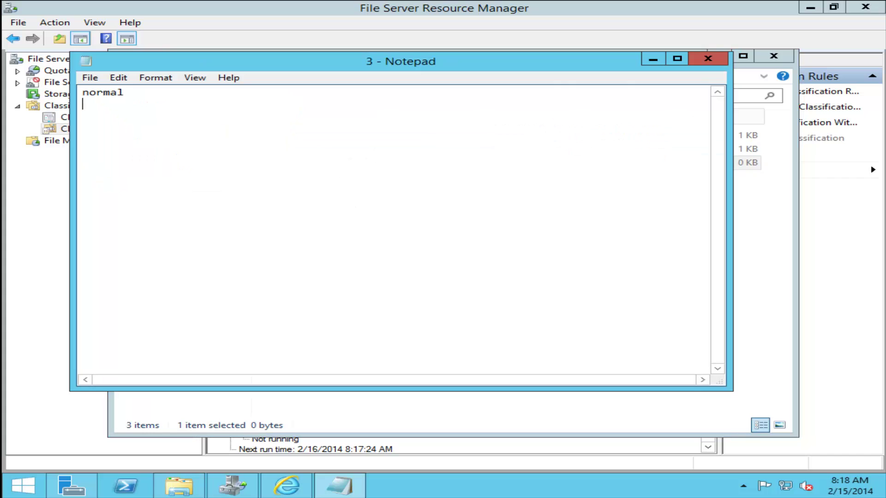
{"action": "left_click", "coordinate": [709, 59]}
{"action": "left_click", "coordinate": [423, 255]}
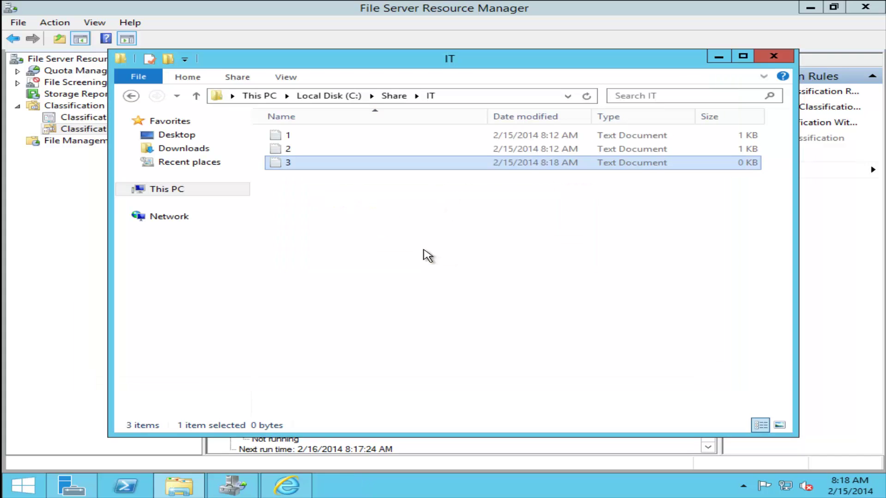
{"action": "left_click", "coordinate": [394, 96]}
{"action": "double_click", "coordinate": [336, 137]}
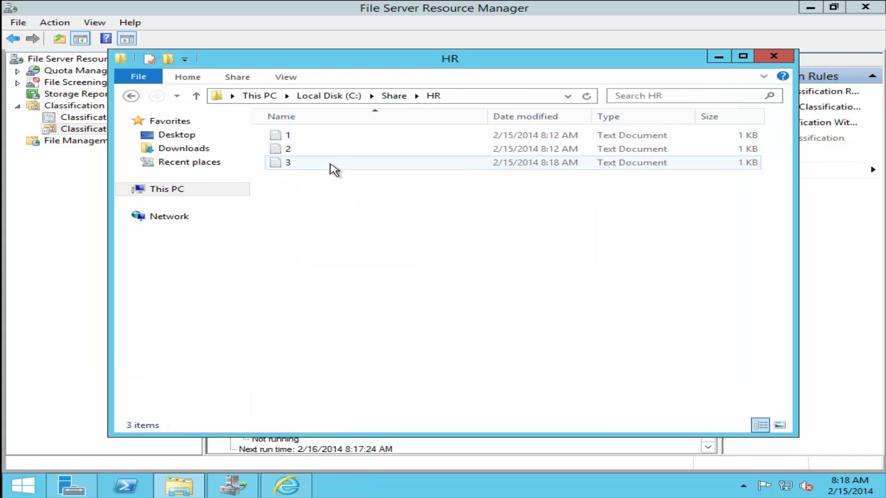
- Check the secret classification property of file 3 in HR
{"action": "right_click", "coordinate": [300, 165]}
{"action": "left_click", "coordinate": [366, 359]}
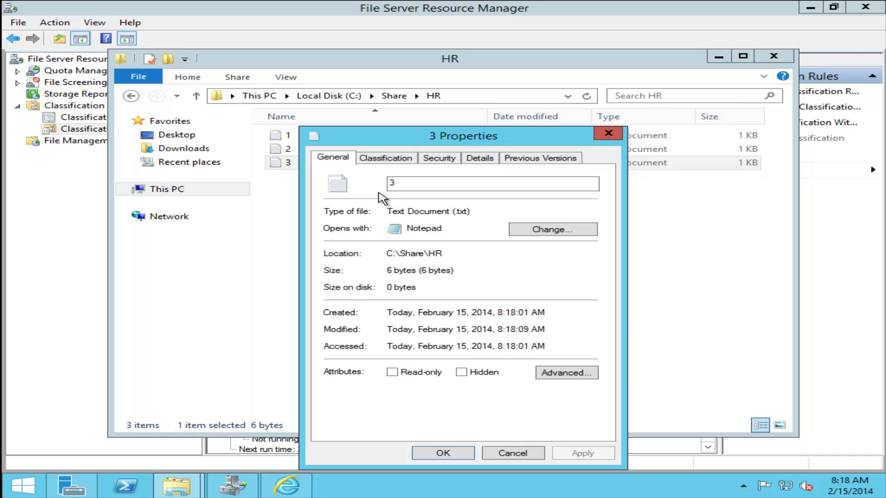
{"action": "left_click", "coordinate": [387, 159]}
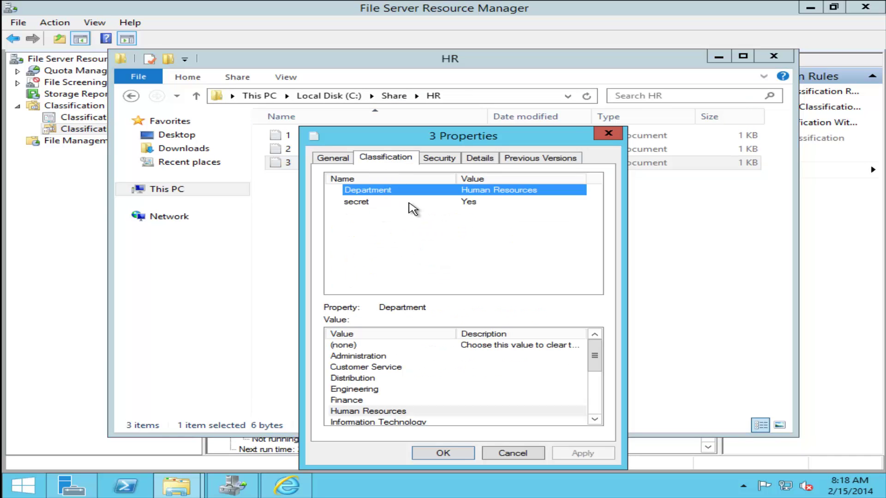
{"action": "left_click", "coordinate": [408, 203]}
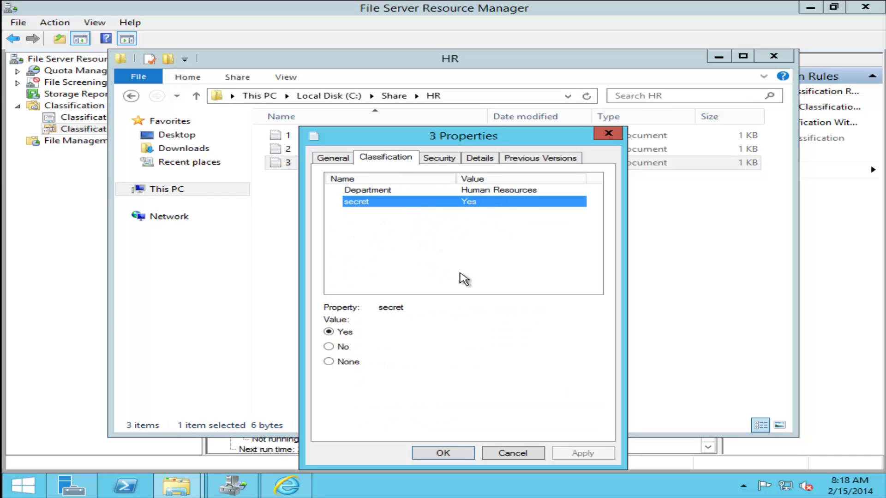
{"action": "left_click", "coordinate": [512, 454]}
- Confirm file 3 in IT shows Department set to Information Technology
{"action": "left_click", "coordinate": [395, 97]}
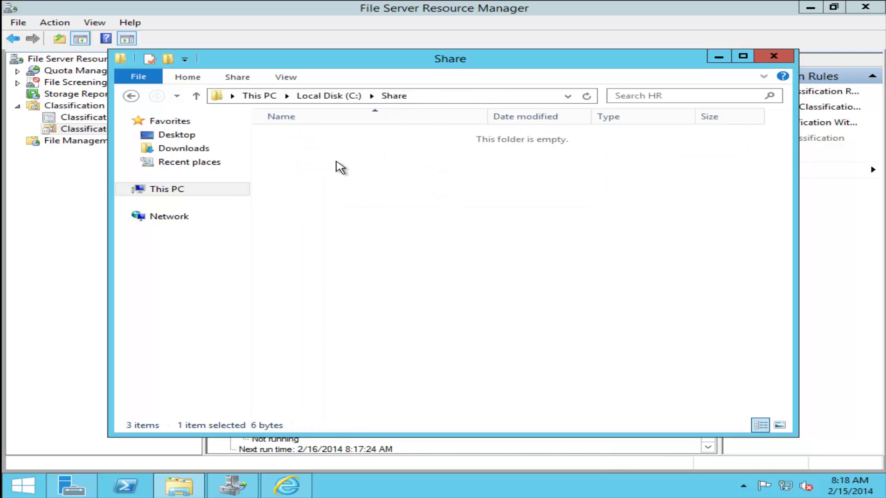
{"action": "left_click", "coordinate": [325, 149]}
{"action": "double_click", "coordinate": [325, 153]}
{"action": "right_click", "coordinate": [317, 164]}
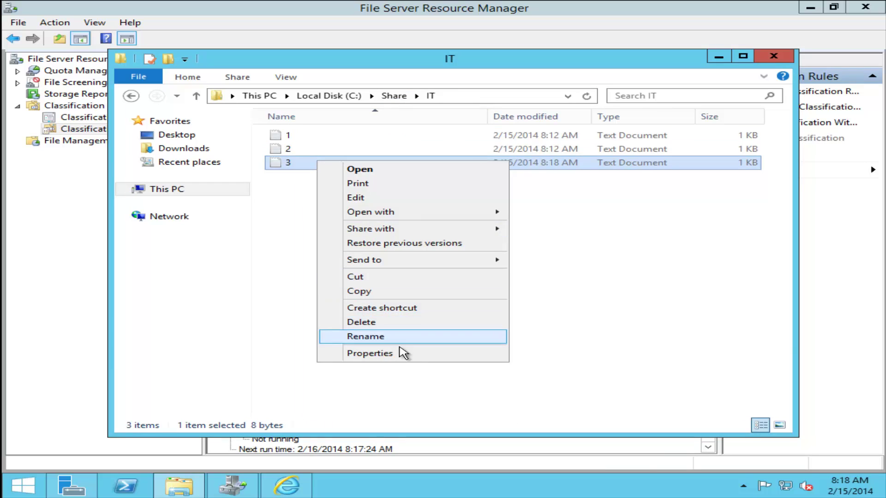
{"action": "left_click", "coordinate": [403, 353]}
{"action": "left_click", "coordinate": [395, 160]}
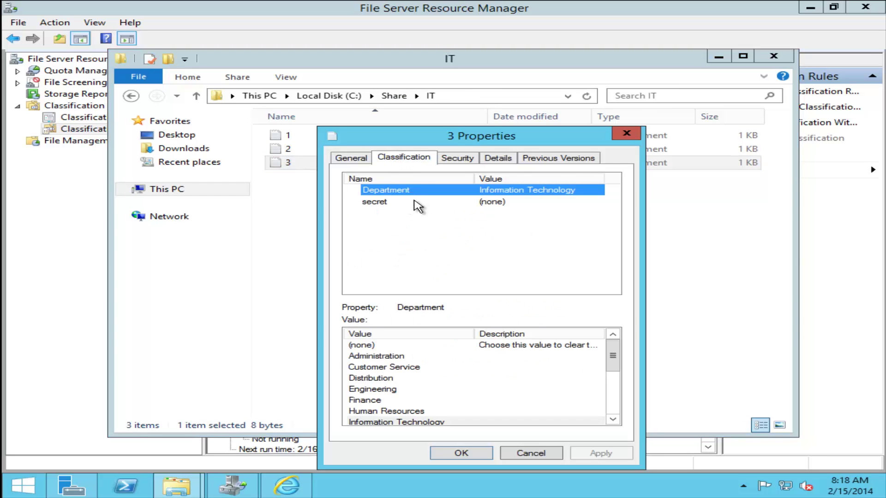
{"action": "left_click", "coordinate": [415, 202]}
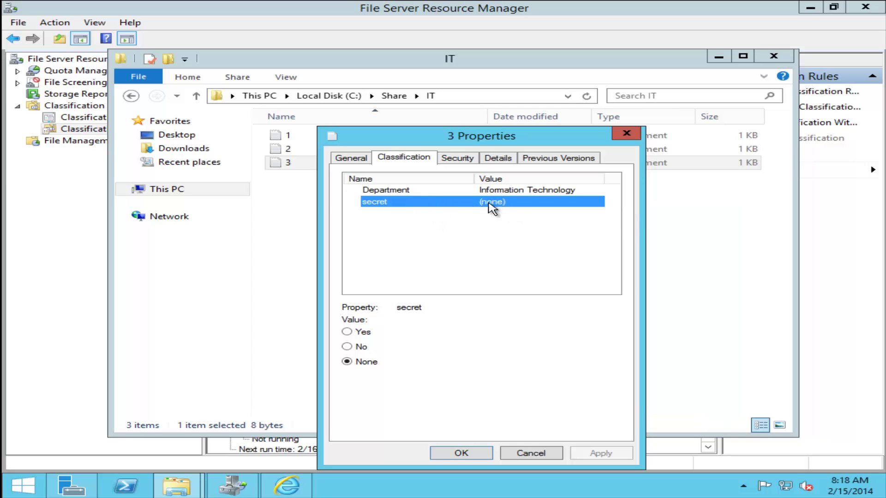
{"action": "left_click", "coordinate": [412, 190]}
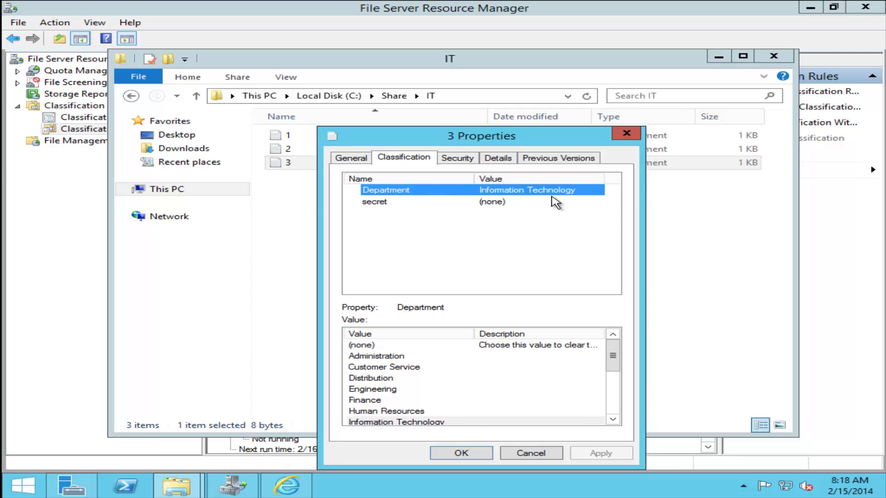
- View the IT folder's properties without changes and close the Share window
{"action": "left_click", "coordinate": [394, 96]}
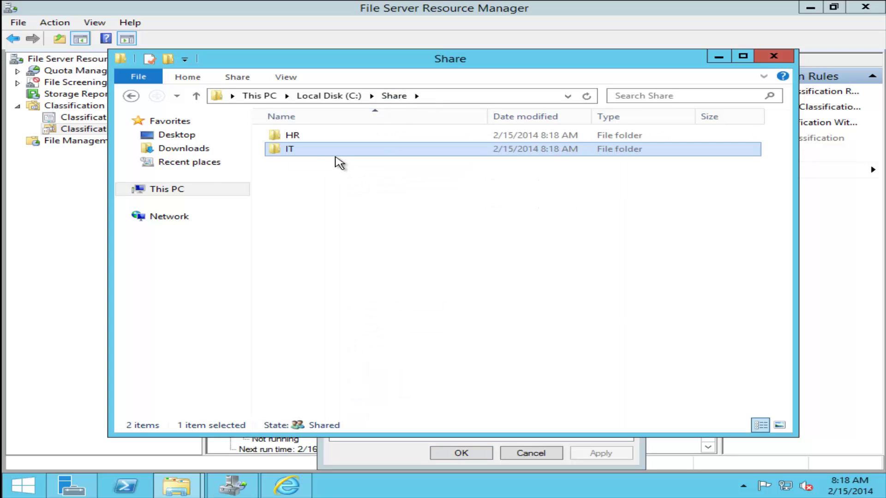
{"action": "right_click", "coordinate": [342, 151]}
{"action": "left_click", "coordinate": [395, 360]}
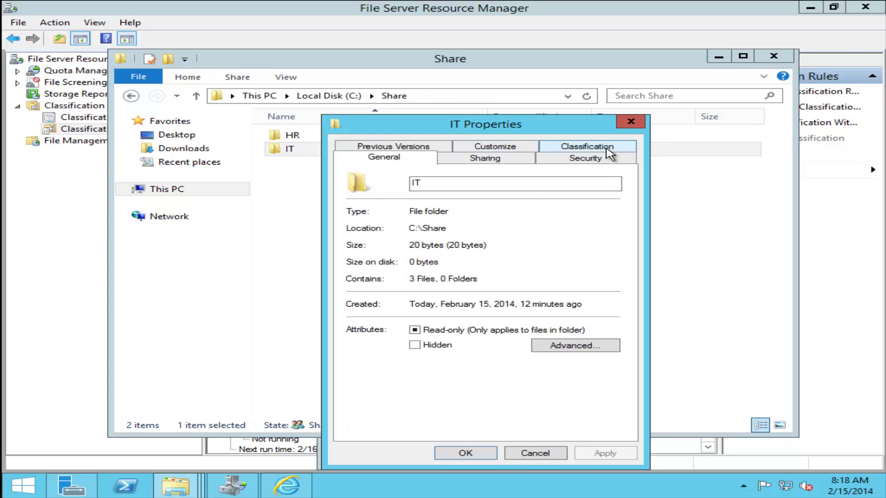
{"action": "left_click", "coordinate": [535, 453]}
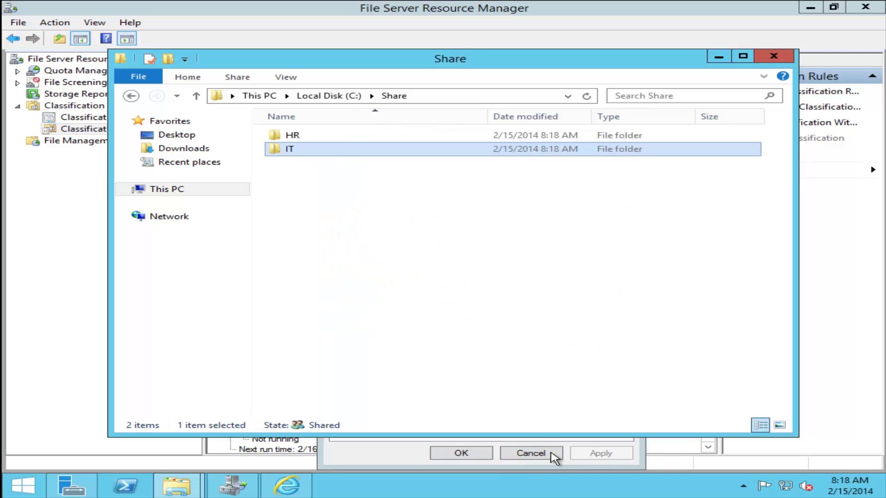
{"action": "left_click", "coordinate": [543, 453]}
{"action": "left_click", "coordinate": [773, 56]}
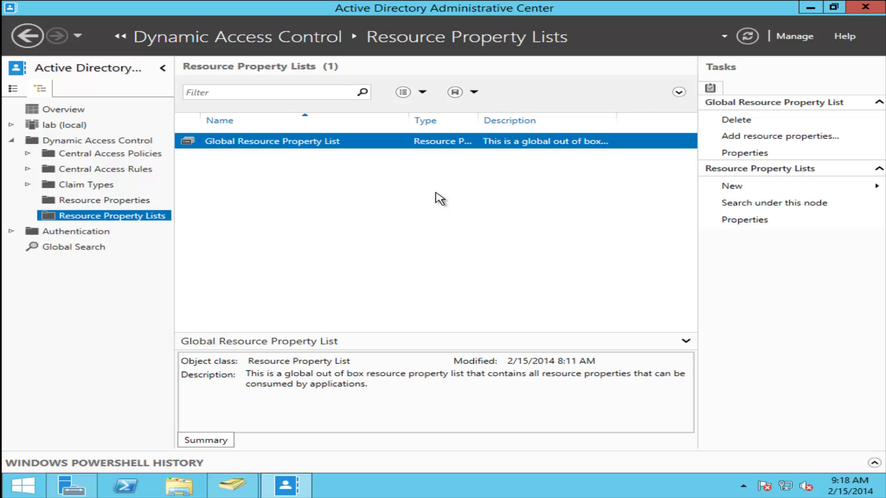
- Show the Claim Types list under Dynamic Access Control
{"action": "left_click", "coordinate": [85, 185]}
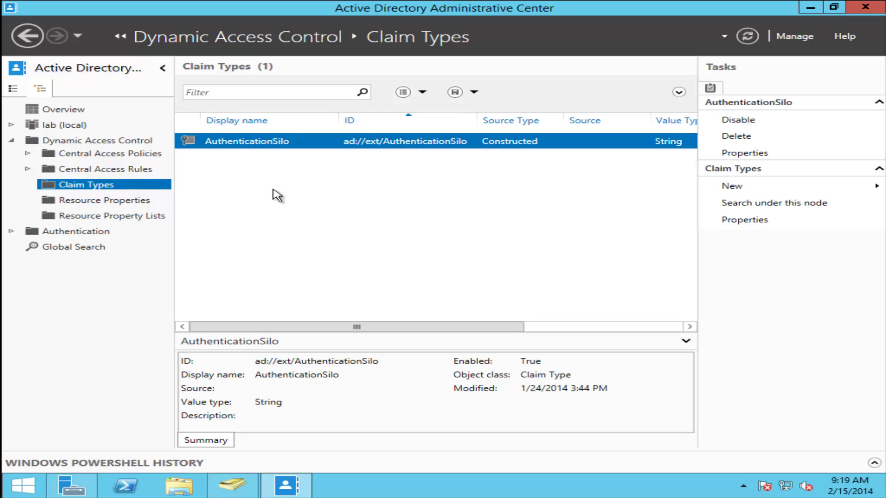
- Start a new claim type based on the department attribute
{"action": "left_click", "coordinate": [791, 189]}
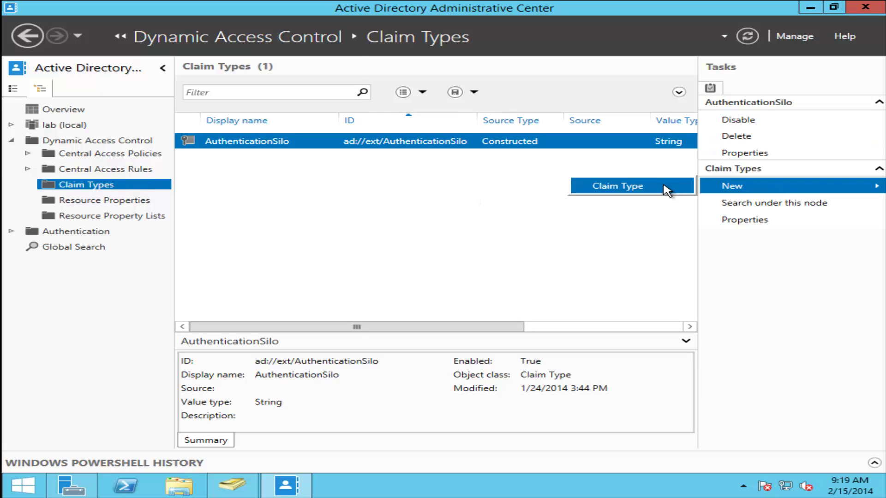
{"action": "left_click", "coordinate": [610, 188]}
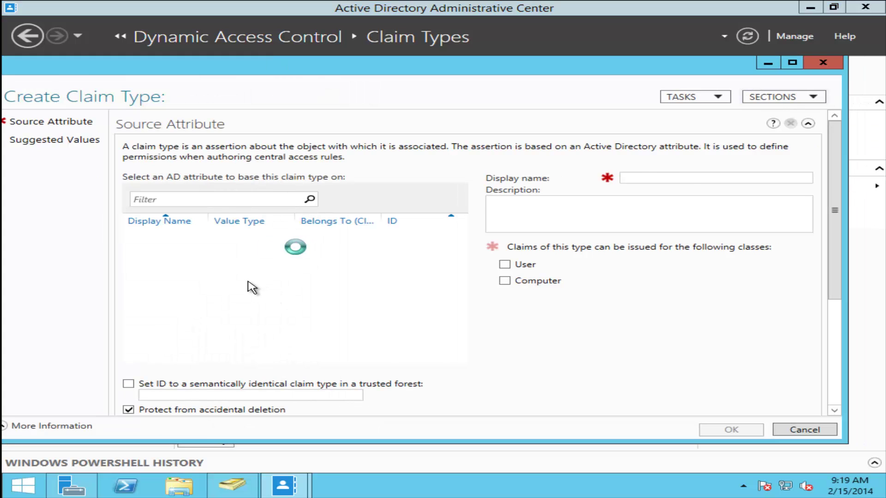
{"action": "scroll", "coordinate": [249, 287], "scroll_direction": "down", "scroll_amount": 3}
{"action": "scroll", "coordinate": [171, 299], "scroll_direction": "down", "scroll_amount": 4}
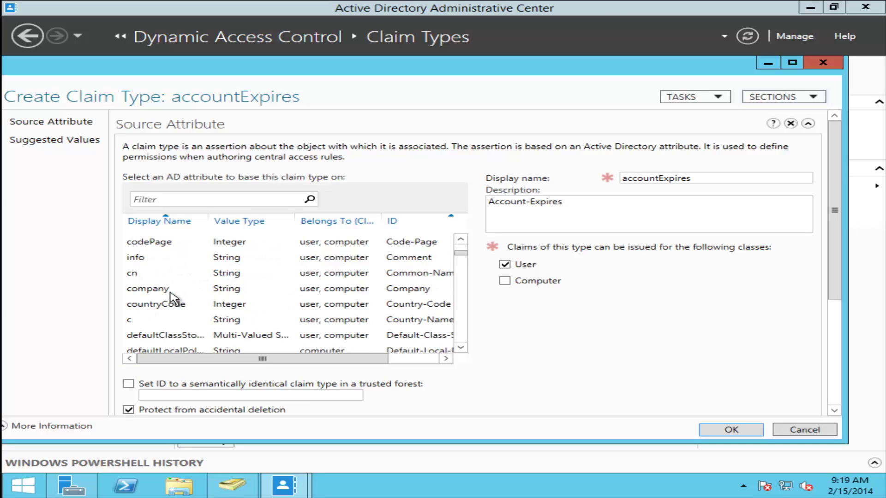
{"action": "scroll", "coordinate": [171, 298], "scroll_direction": "down", "scroll_amount": 2}
{"action": "scroll", "coordinate": [172, 299], "scroll_direction": "down", "scroll_amount": 1}
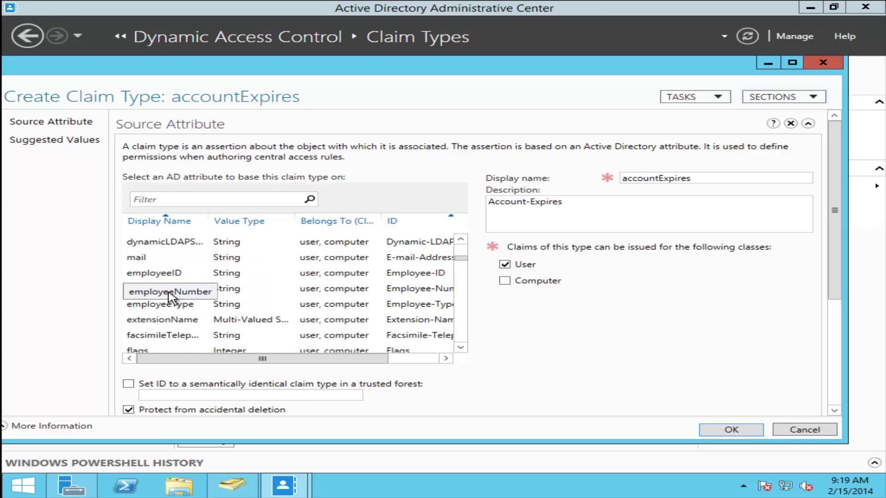
{"action": "scroll", "coordinate": [172, 299], "scroll_direction": "up", "scroll_amount": 2}
{"action": "scroll", "coordinate": [171, 299], "scroll_direction": "up", "scroll_amount": 5}
{"action": "scroll", "coordinate": [172, 299], "scroll_direction": "down", "scroll_amount": 3}
{"action": "scroll", "coordinate": [168, 295], "scroll_direction": "down", "scroll_amount": 1}
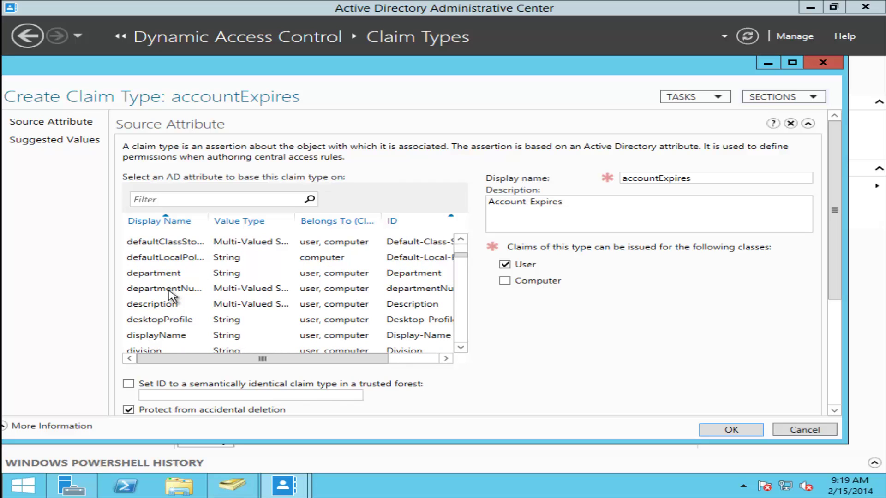
{"action": "left_click", "coordinate": [157, 275]}
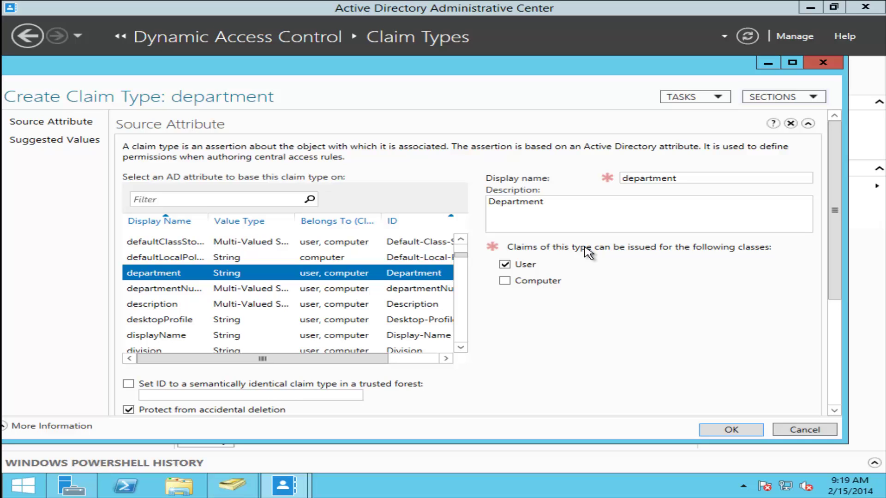
- Capitalize the display name to 'Department' and save the claim type
{"action": "double_click", "coordinate": [629, 178]}
{"action": "left_click", "coordinate": [630, 178]}
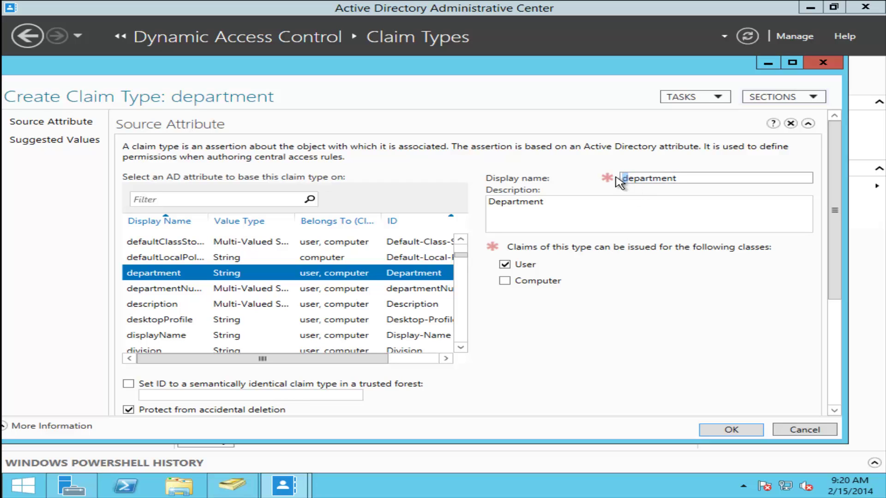
{"action": "type", "text": "D"}
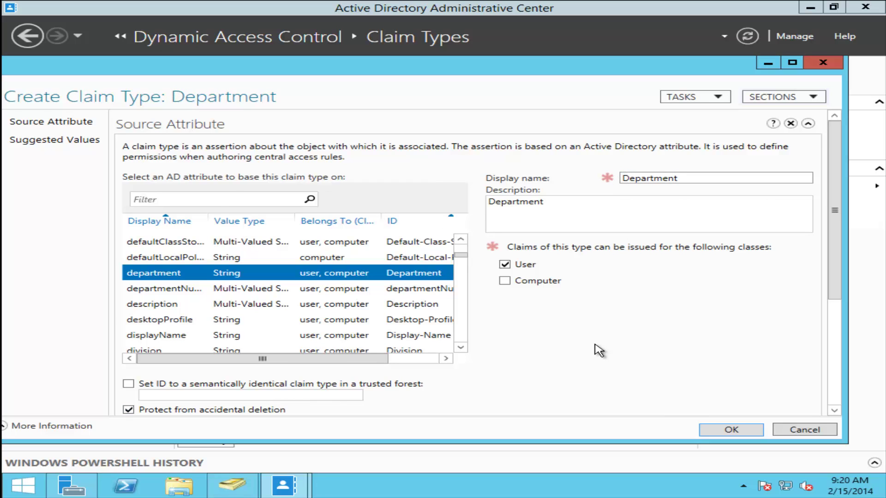
{"action": "scroll", "coordinate": [595, 348], "scroll_direction": "down", "scroll_amount": 3}
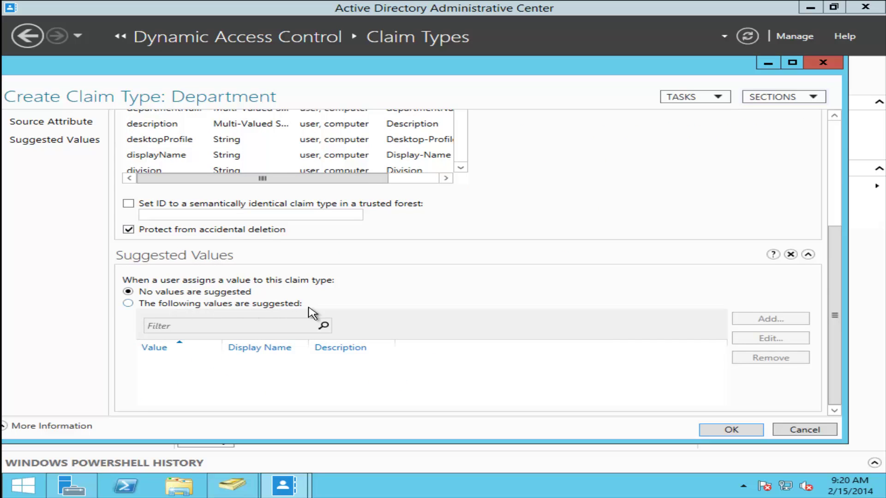
{"action": "left_click", "coordinate": [725, 428]}
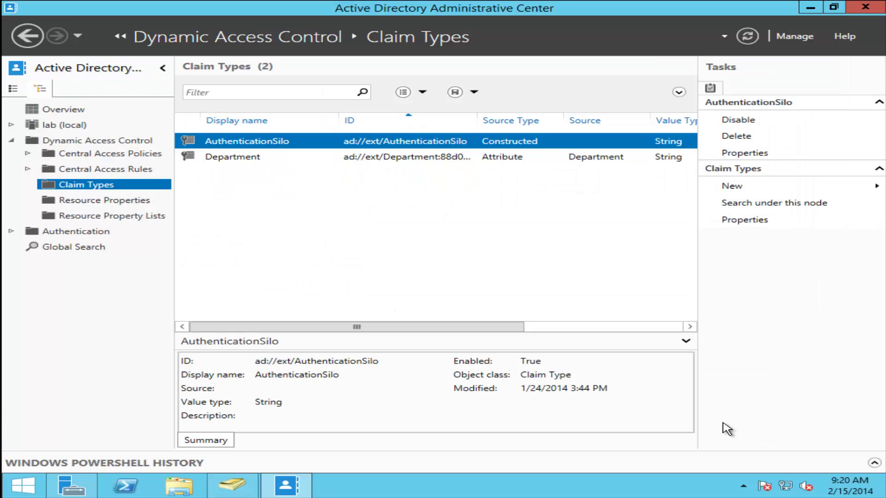
{"action": "left_click", "coordinate": [562, 159]}
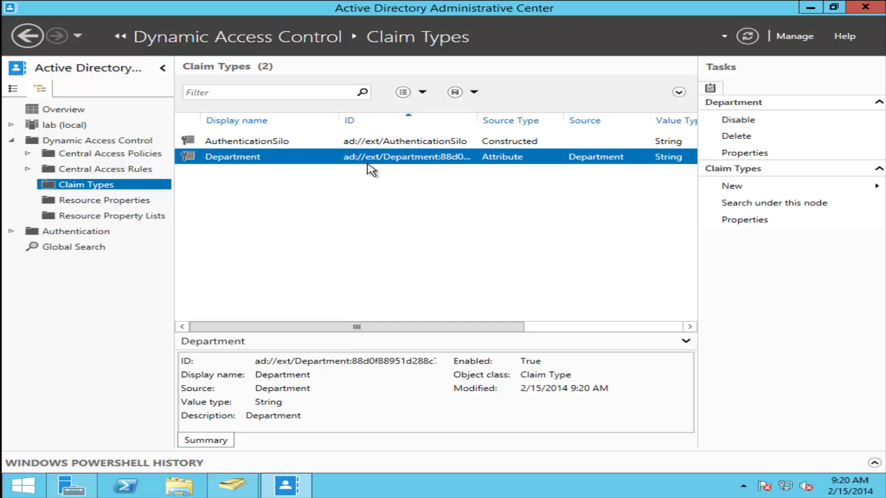
{"action": "left_click", "coordinate": [84, 492]}
- Launch Group Policy Management and expand lab.local down to Domain Controllers
{"action": "left_click", "coordinate": [759, 36]}
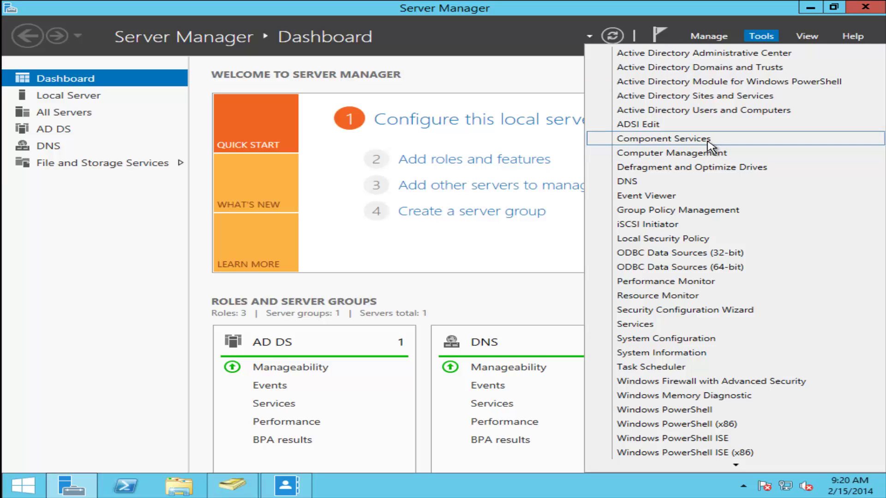
{"action": "left_click", "coordinate": [683, 210]}
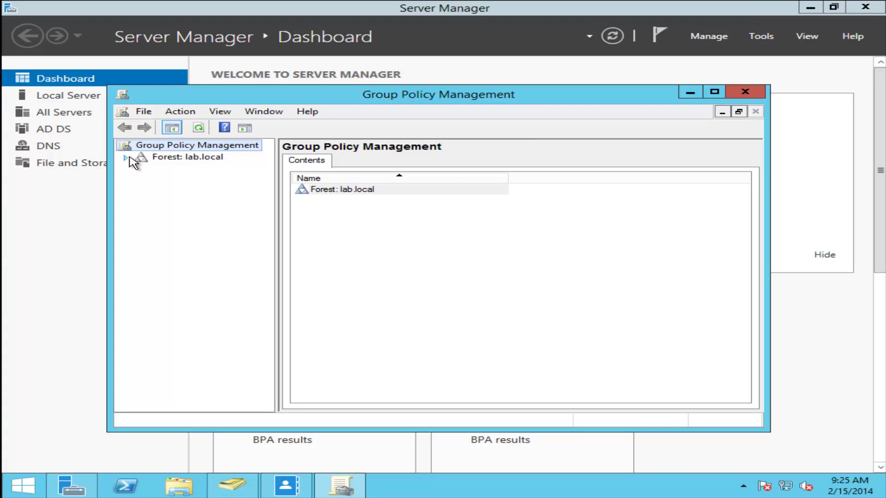
{"action": "left_click", "coordinate": [127, 158]}
{"action": "left_click", "coordinate": [142, 169]}
{"action": "double_click", "coordinate": [295, 96]}
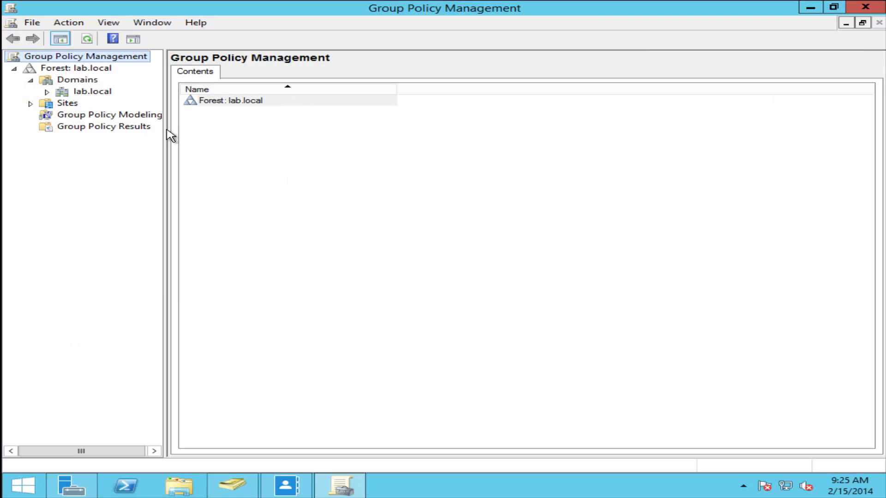
{"action": "left_click", "coordinate": [47, 92]}
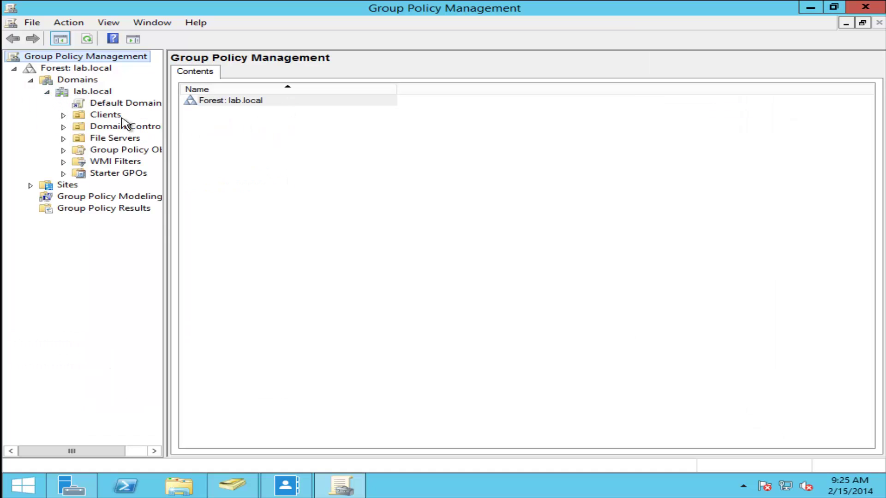
{"action": "left_click_drag", "start_coordinate": [242, 143], "coordinate": [242, 143]}
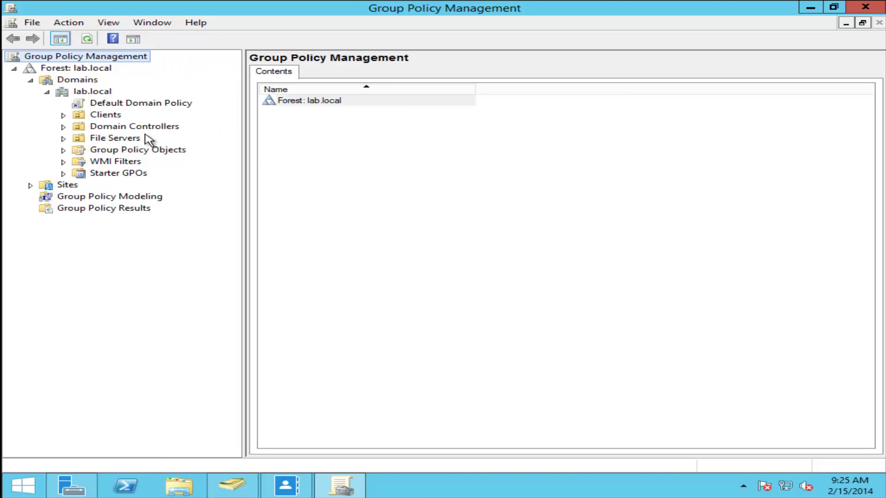
{"action": "left_click", "coordinate": [64, 127]}
- Open the Default Domain Controllers Policy for editing, suppressing the link warning
{"action": "left_click", "coordinate": [113, 139]}
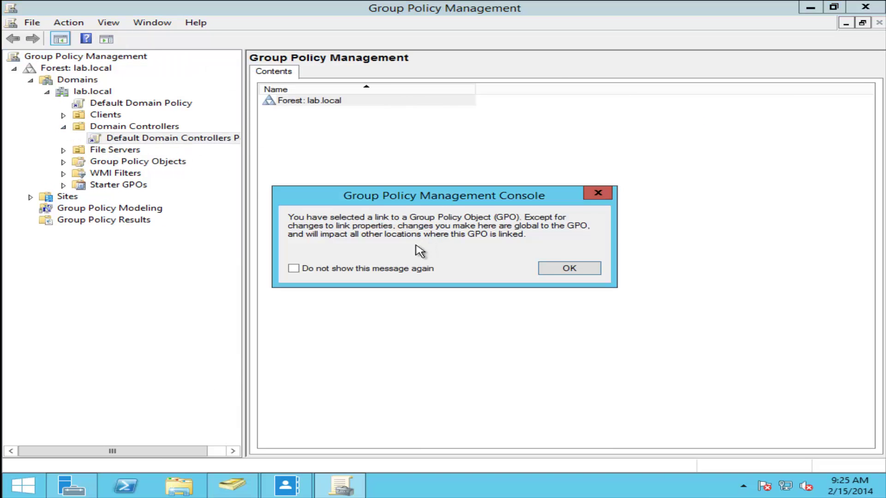
{"action": "left_click", "coordinate": [379, 268]}
{"action": "left_click", "coordinate": [549, 272]}
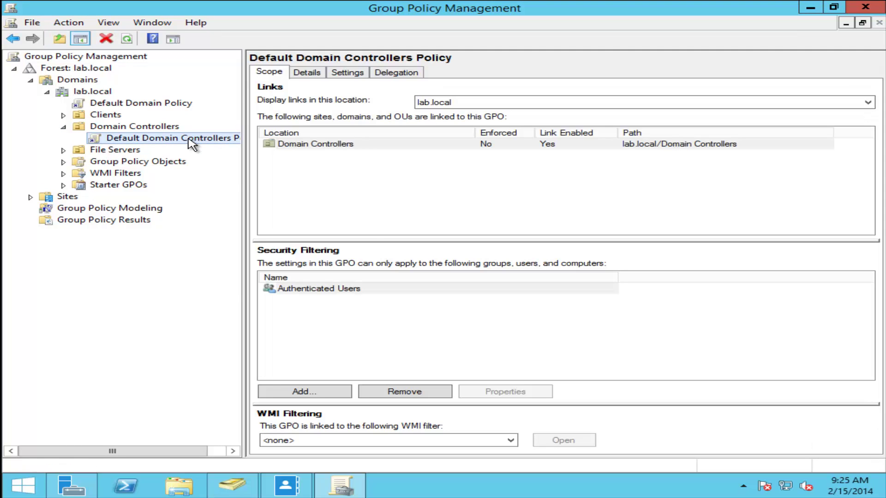
{"action": "right_click", "coordinate": [193, 144]}
{"action": "left_click", "coordinate": [224, 145]}
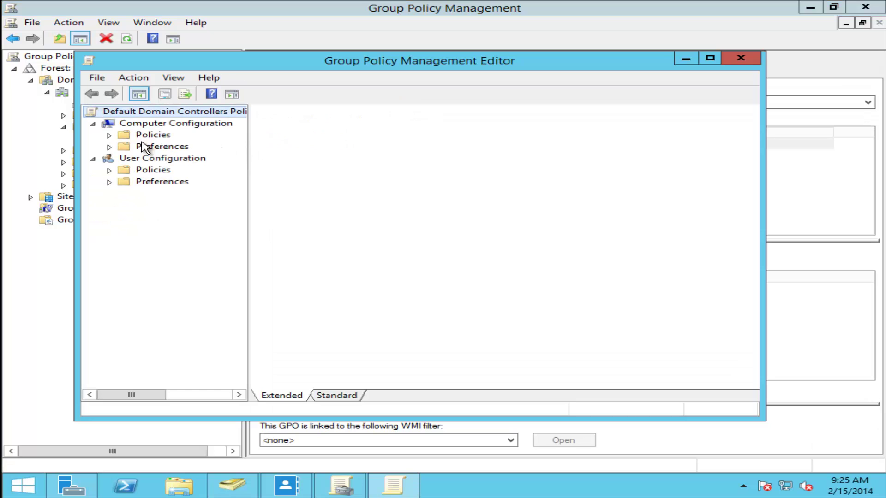
- Navigate to Computer Configuration > Administrative Templates > System > KDC settings
{"action": "left_click", "coordinate": [110, 134]}
{"action": "double_click", "coordinate": [190, 65]}
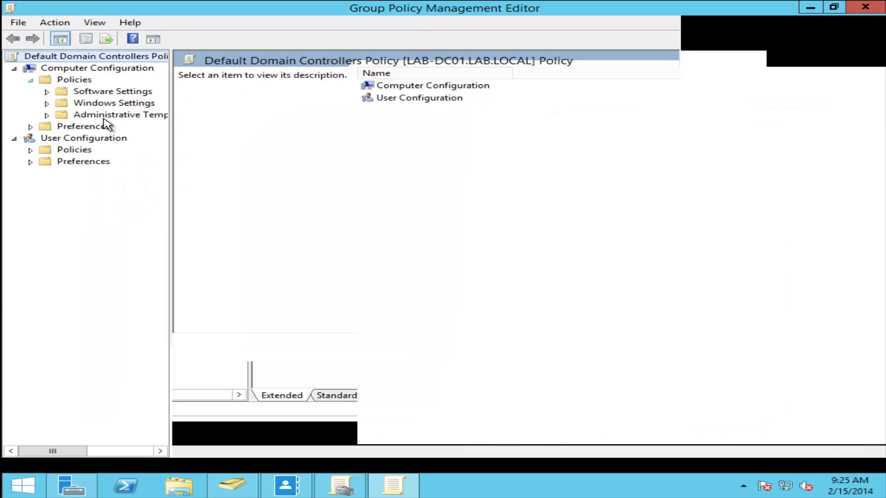
{"action": "left_click", "coordinate": [59, 118]}
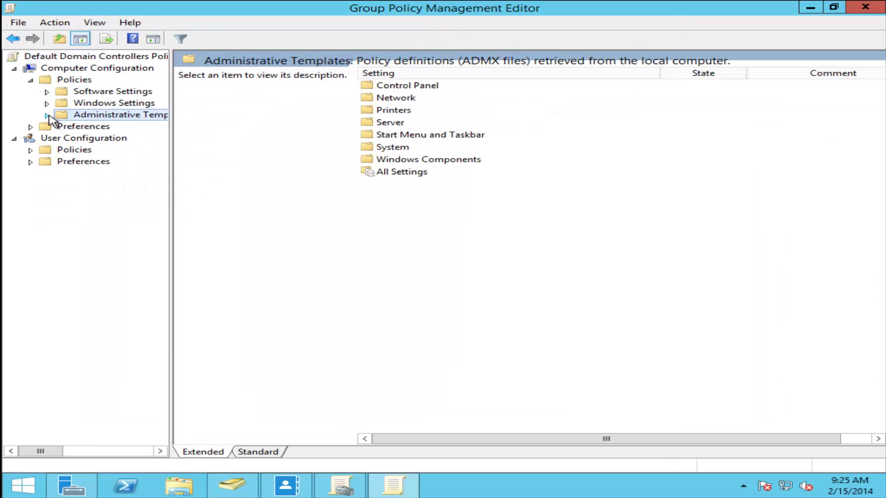
{"action": "left_click", "coordinate": [47, 116]}
{"action": "left_click", "coordinate": [64, 185]}
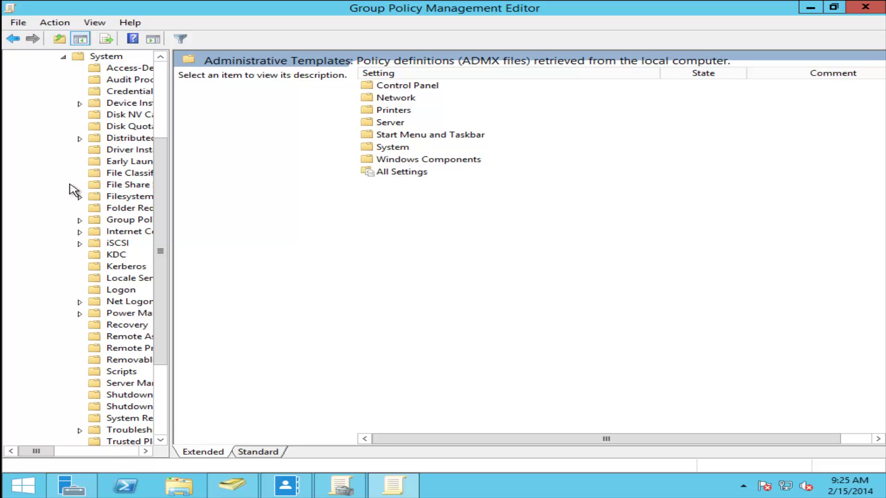
{"action": "left_click", "coordinate": [116, 255]}
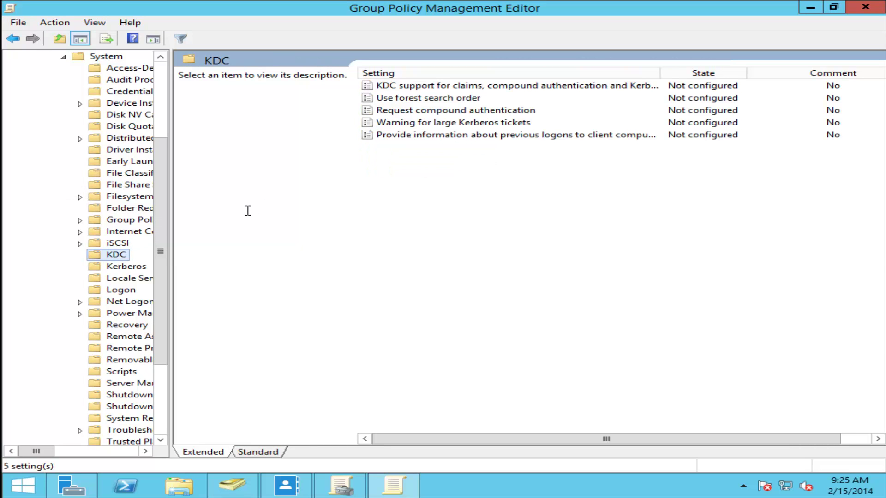
{"action": "left_click", "coordinate": [267, 453]}
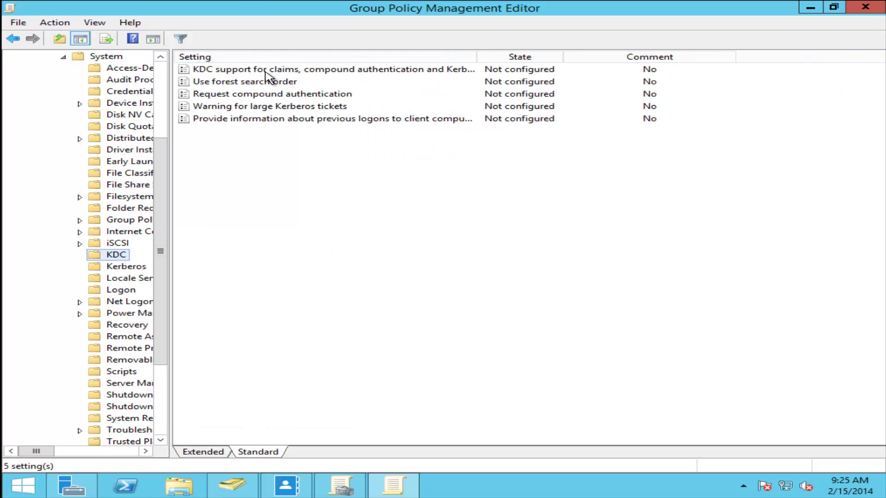
- Enable KDC support for claims, compound authentication and Kerberos armoring at Supported
{"action": "left_click", "coordinate": [276, 72]}
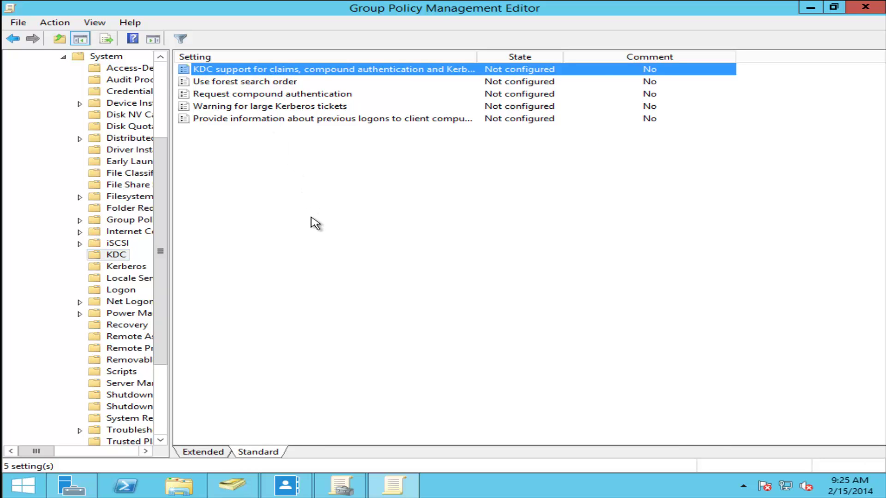
{"action": "key", "text": "Return"}
{"action": "left_click", "coordinate": [112, 151]}
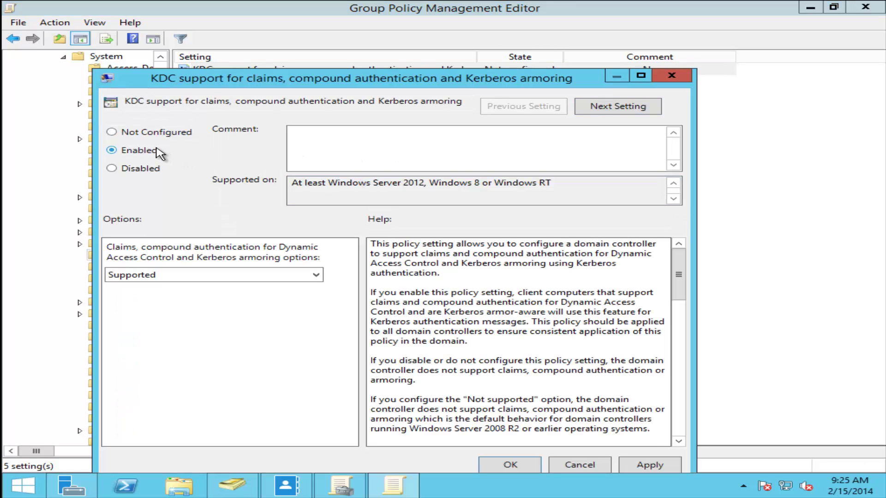
{"action": "left_click", "coordinate": [278, 276]}
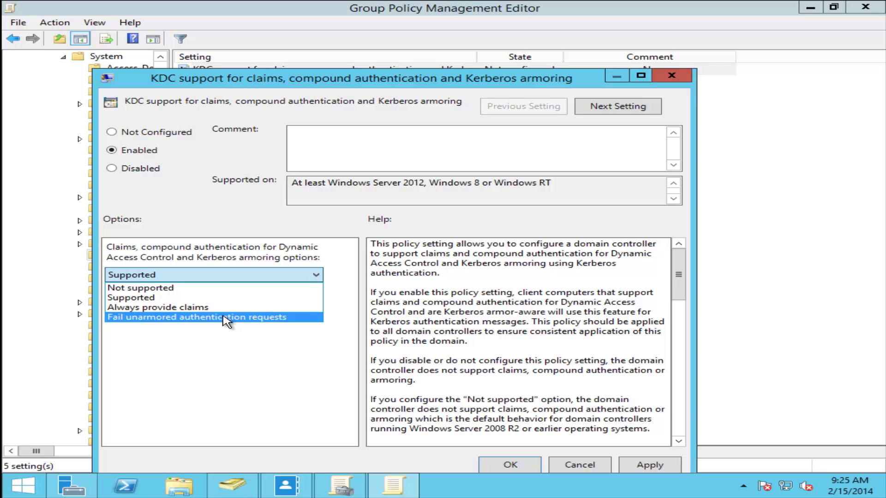
{"action": "left_click", "coordinate": [208, 297]}
{"action": "left_click", "coordinate": [530, 465]}
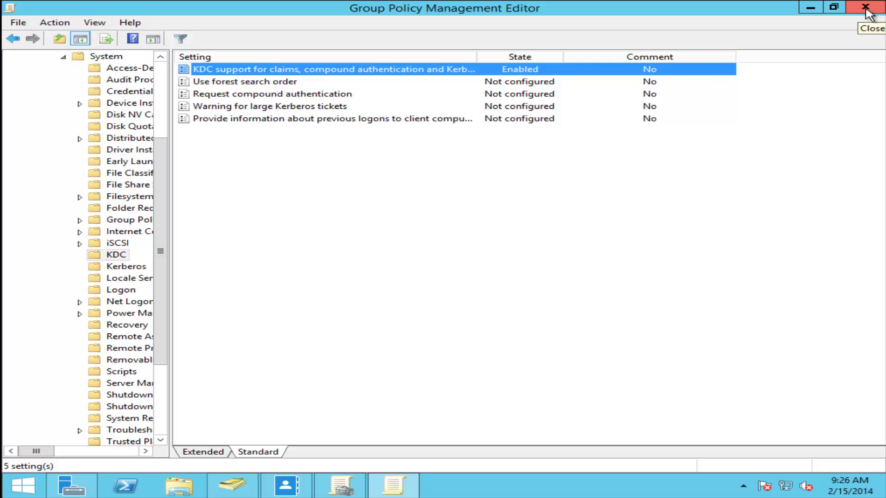
{"action": "left_click", "coordinate": [866, 9]}
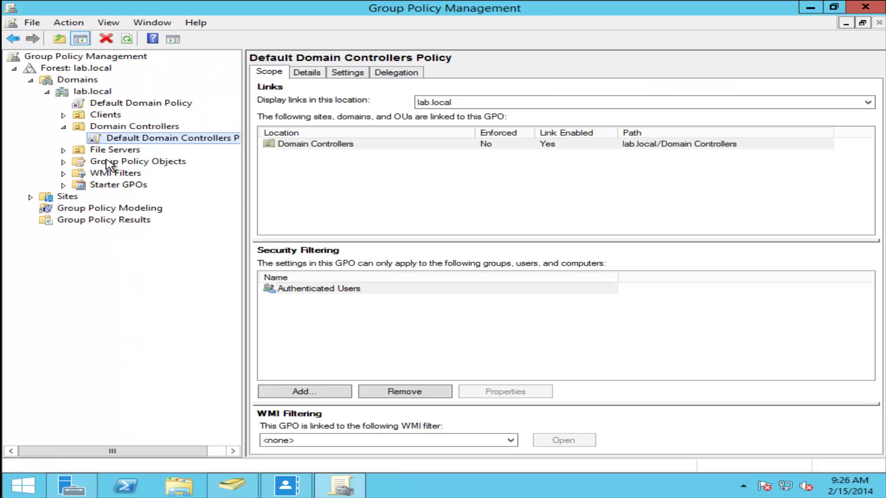
- Create a New Group Policy Object linked to Clients and open it for editing
{"action": "left_click", "coordinate": [64, 126]}
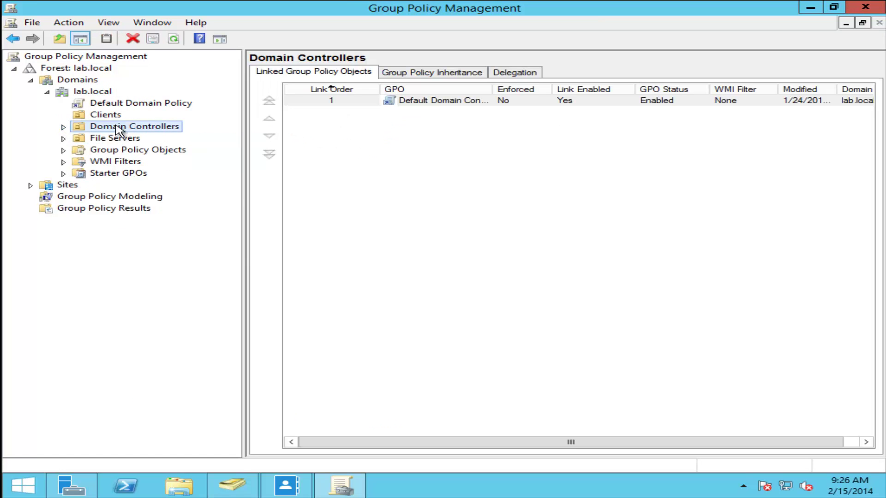
{"action": "left_click", "coordinate": [105, 116]}
{"action": "right_click", "coordinate": [104, 115]}
{"action": "left_click", "coordinate": [186, 124]}
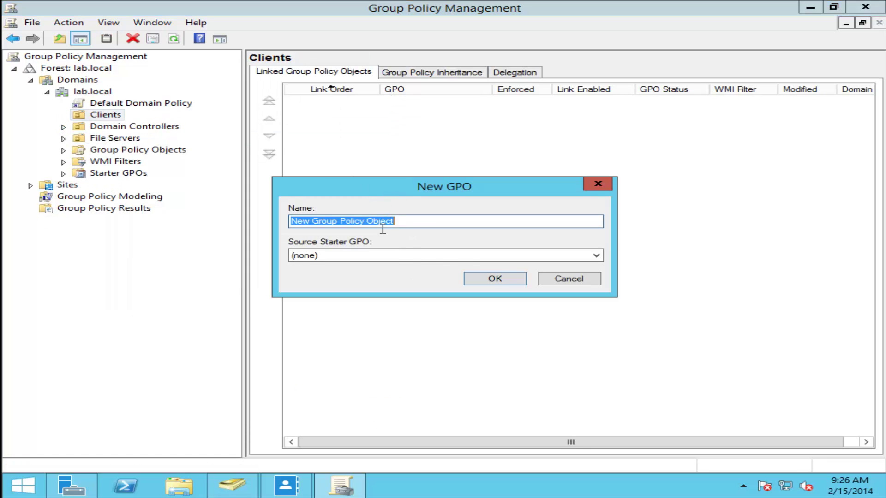
{"action": "left_click", "coordinate": [516, 274]}
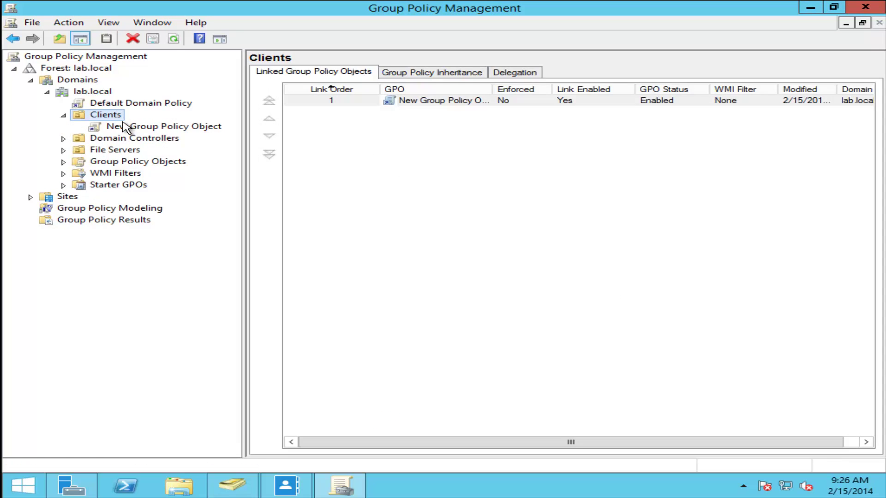
{"action": "left_click", "coordinate": [131, 126]}
{"action": "right_click", "coordinate": [131, 125]}
{"action": "left_click", "coordinate": [167, 132]}
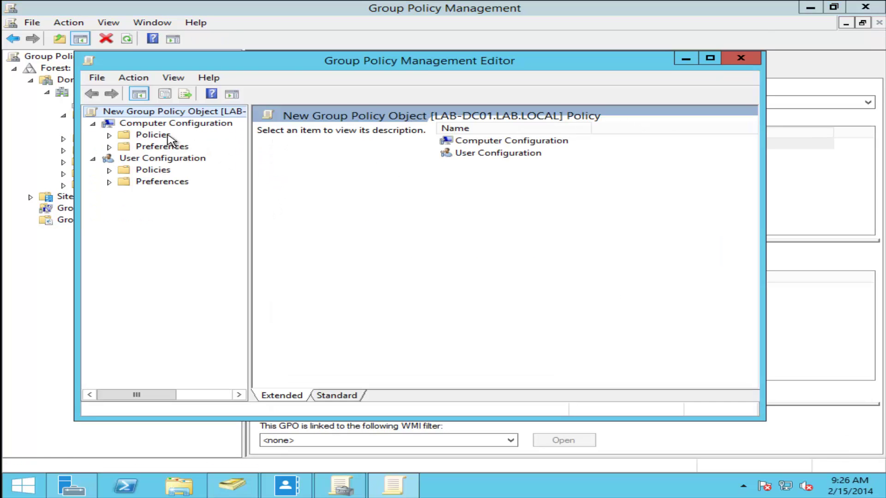
- Navigate to Computer Policies > Administrative Templates > System > Kerberos settings
{"action": "left_click", "coordinate": [112, 143]}
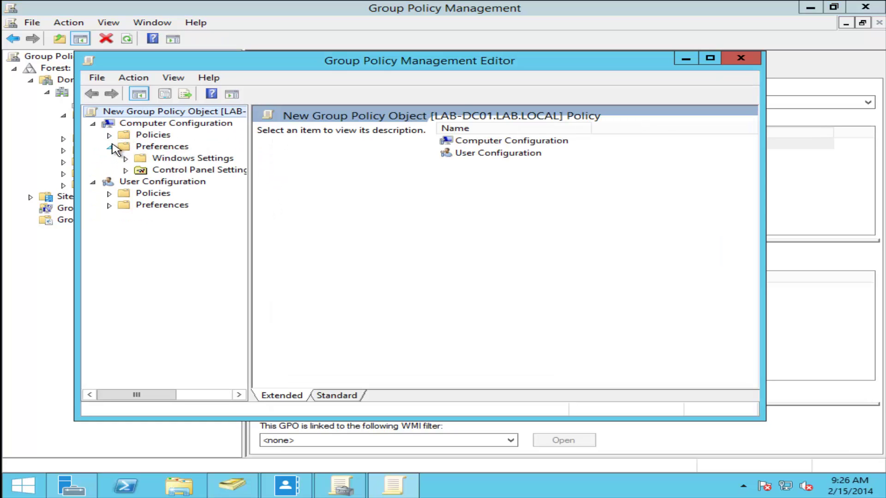
{"action": "left_click", "coordinate": [109, 144]}
{"action": "left_click", "coordinate": [110, 136]}
{"action": "left_click", "coordinate": [125, 171]}
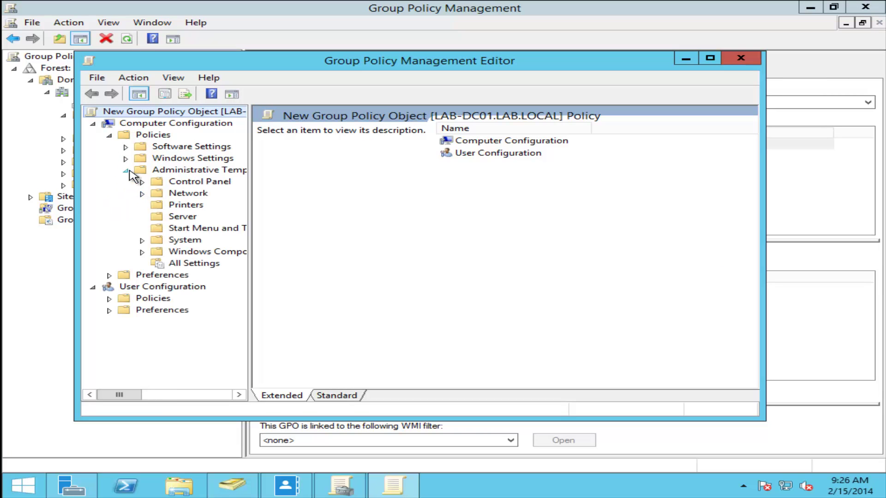
{"action": "left_click", "coordinate": [141, 240]}
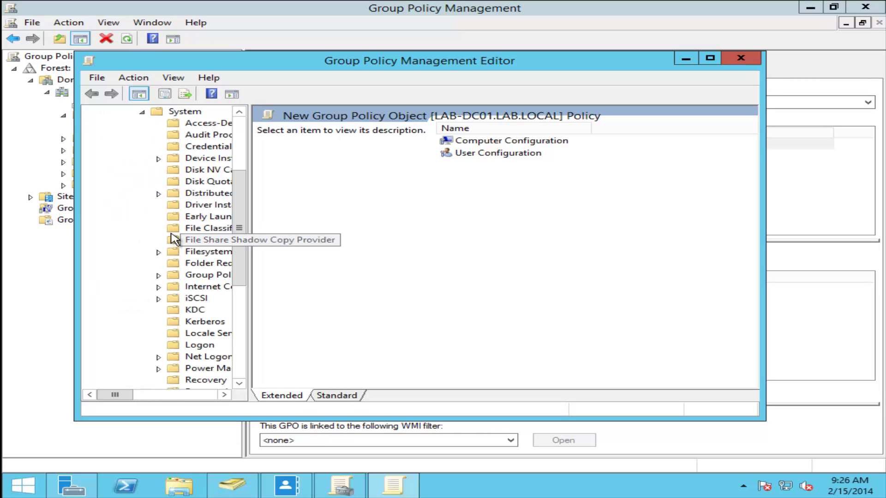
{"action": "left_click", "coordinate": [184, 322]}
{"action": "double_click", "coordinate": [524, 65]}
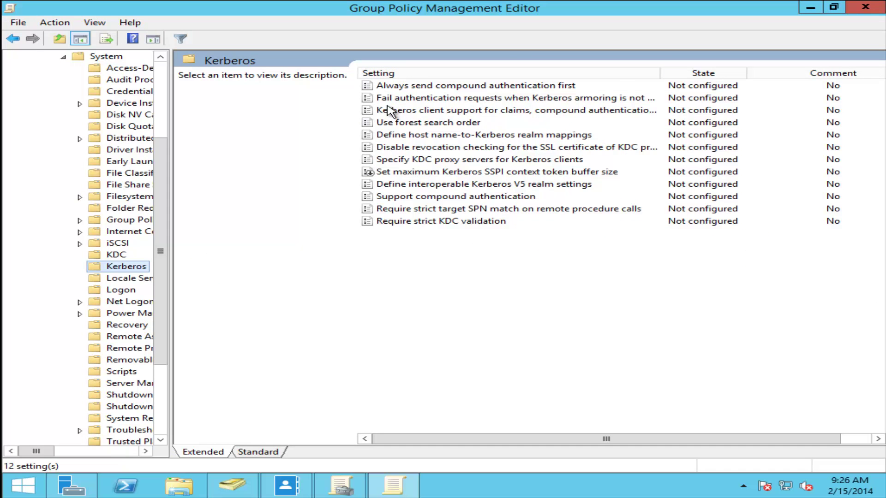
- Enable Kerberos client support for claims, compound authentication and armoring
{"action": "double_click", "coordinate": [420, 116]}
{"action": "left_click", "coordinate": [140, 181]}
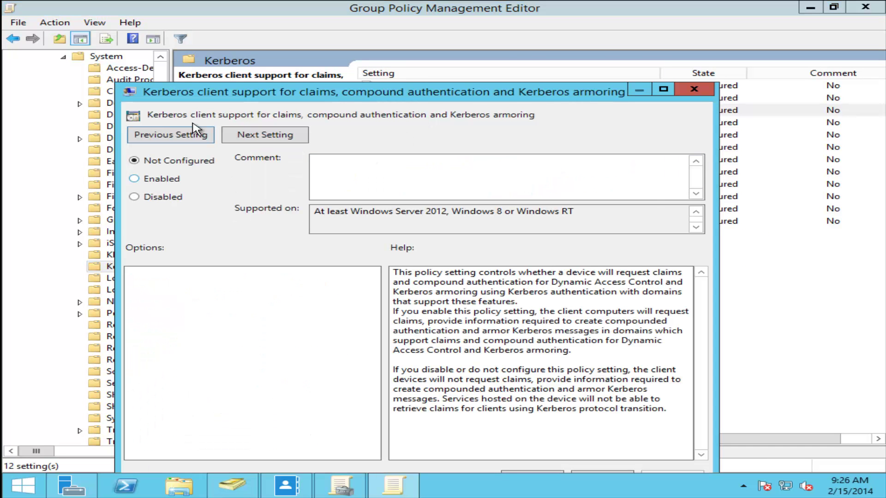
{"action": "left_click_drag", "start_coordinate": [230, 104], "coordinate": [236, 58]}
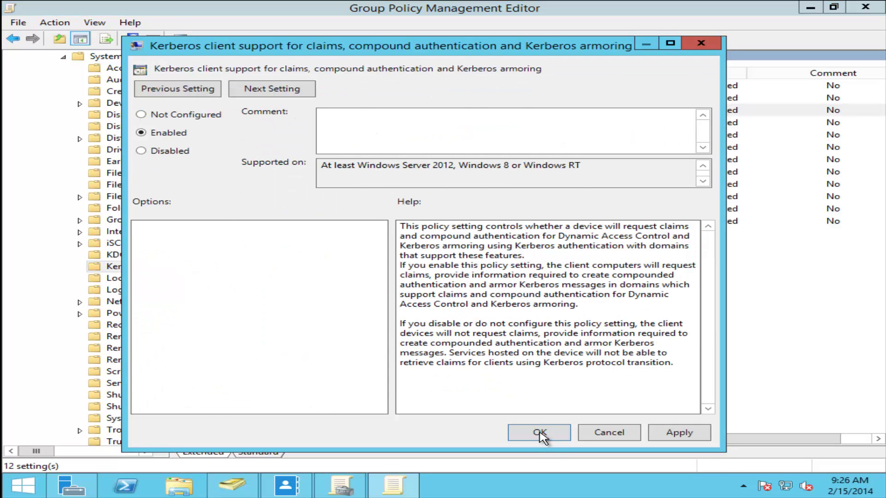
{"action": "left_click", "coordinate": [537, 433]}
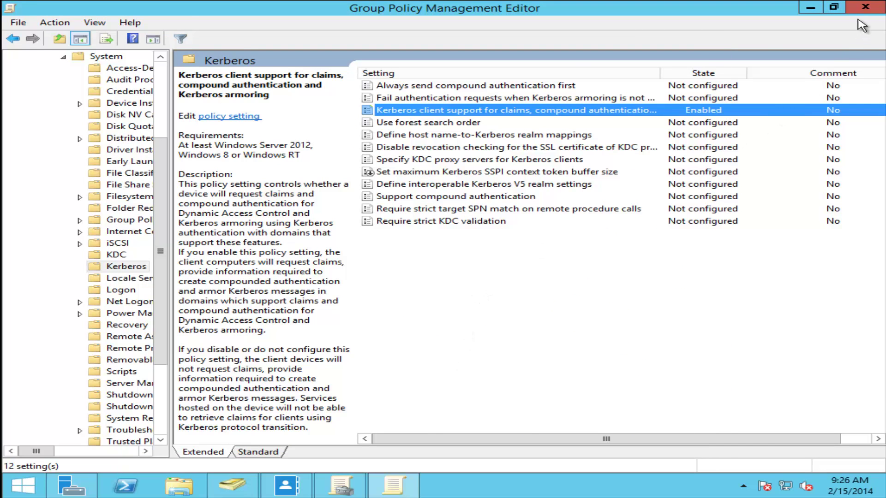
{"action": "left_click", "coordinate": [859, 11]}
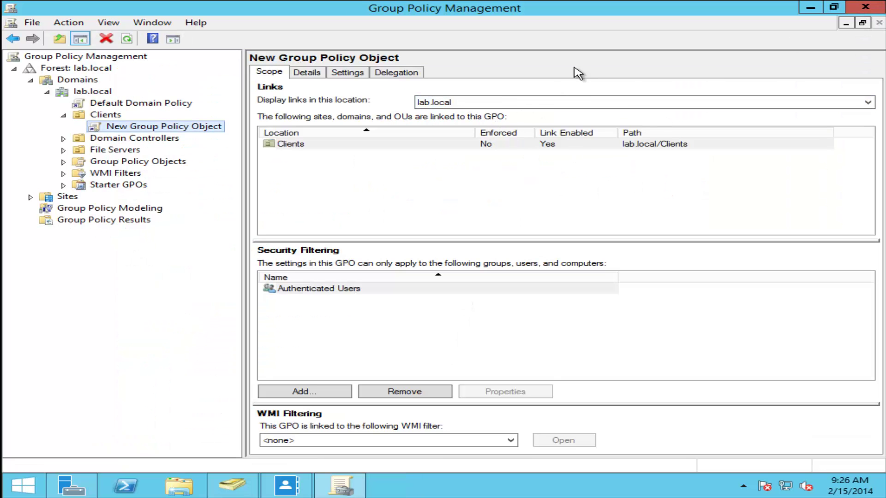
- Close Group Policy Management and Active Directory Administrative Center on the server
{"action": "left_click", "coordinate": [854, 8]}
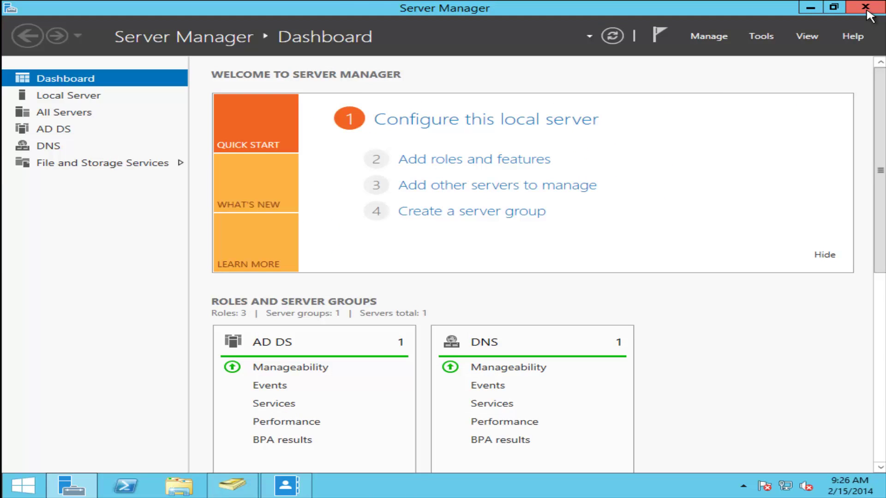
{"action": "key", "text": "alt+Tab"}
{"action": "left_click", "coordinate": [833, 6]}
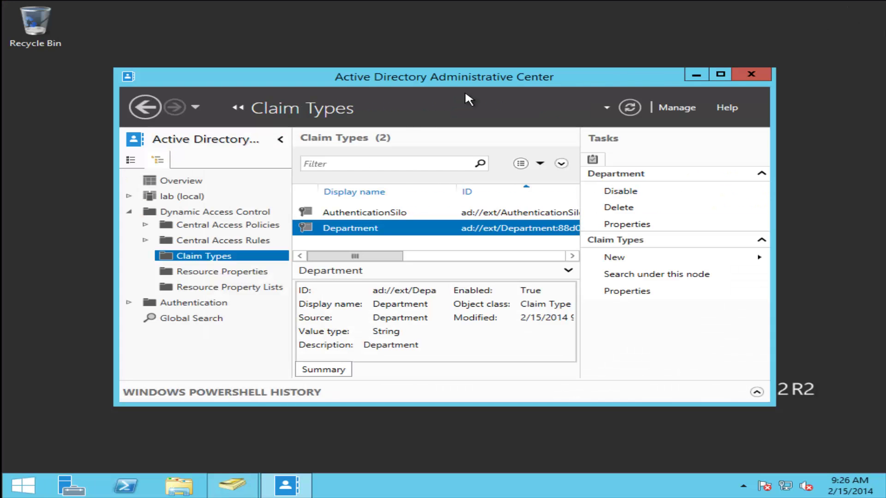
{"action": "left_click", "coordinate": [751, 74]}
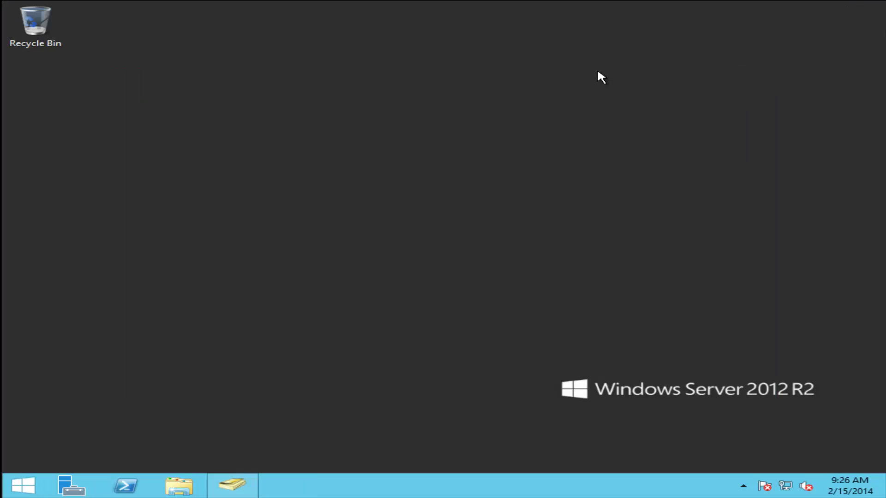
- Run gpupdate /force from Start search and confirm the computer policy updated successfully
{"action": "key", "text": "super"}
{"action": "type", "text": "gpu"}
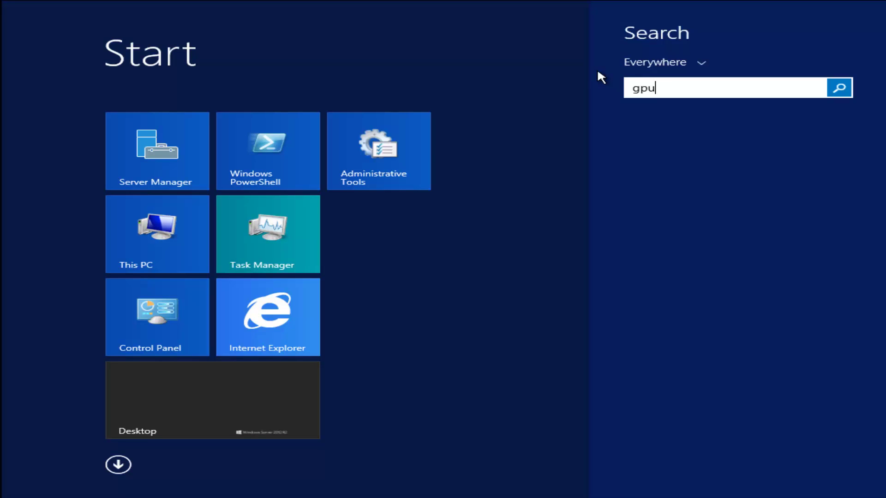
{"action": "type", "text": "pdate /force"}
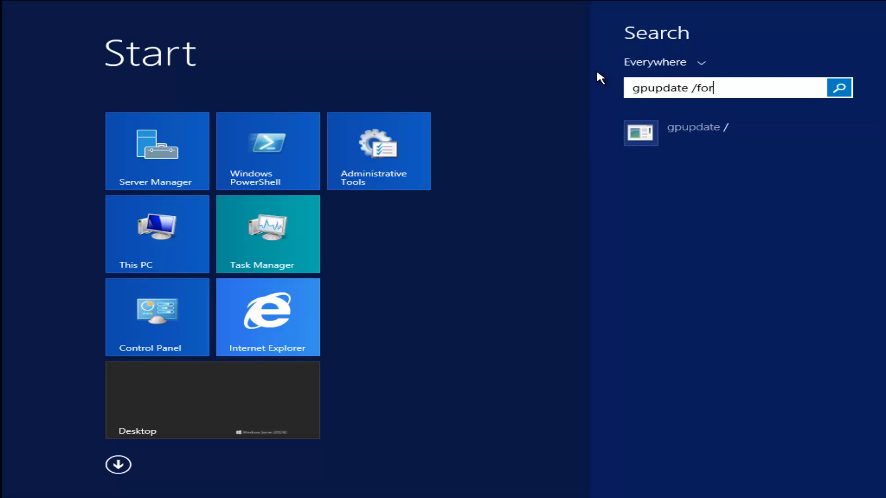
{"action": "left_click", "coordinate": [686, 130]}
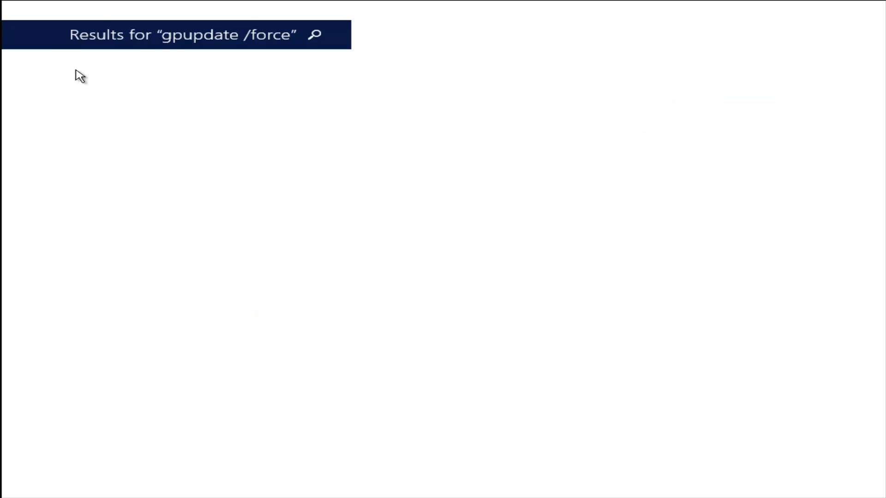
{"action": "left_click", "coordinate": [115, 98]}
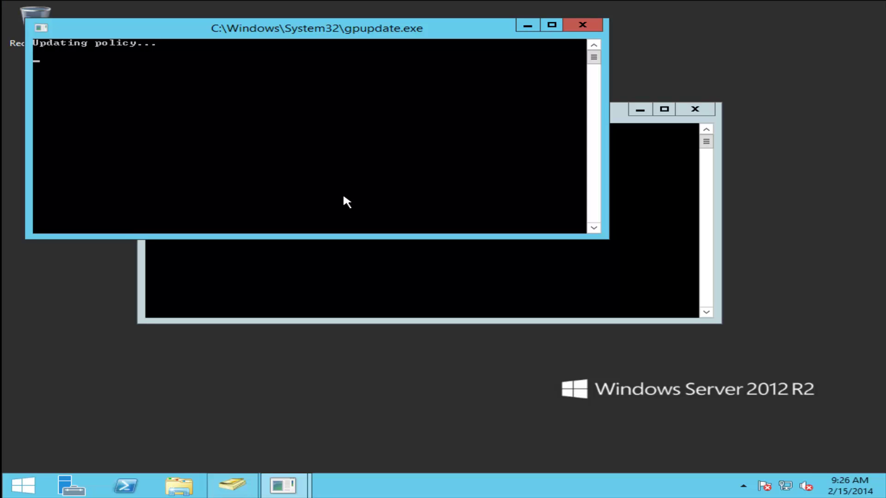
{"action": "left_click", "coordinate": [529, 272]}
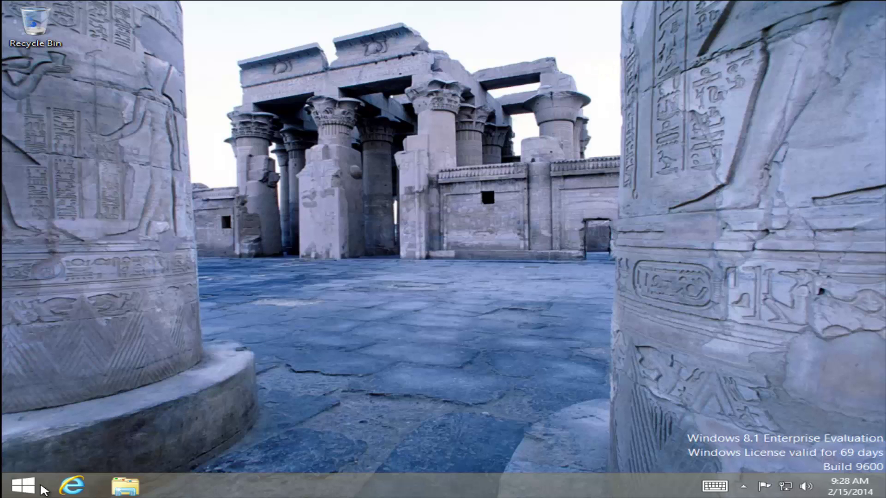
- Open Device Manager from the client's Start screen, then close it
{"action": "left_click", "coordinate": [43, 488]}
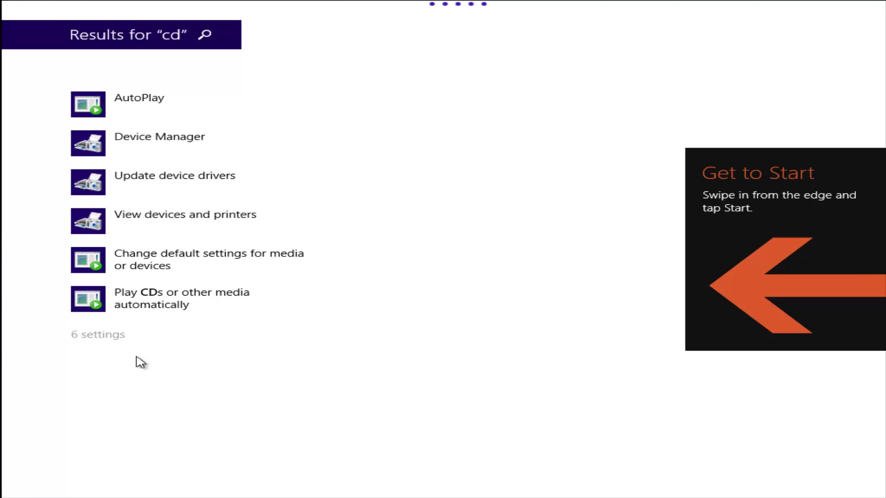
{"action": "left_click", "coordinate": [269, 149]}
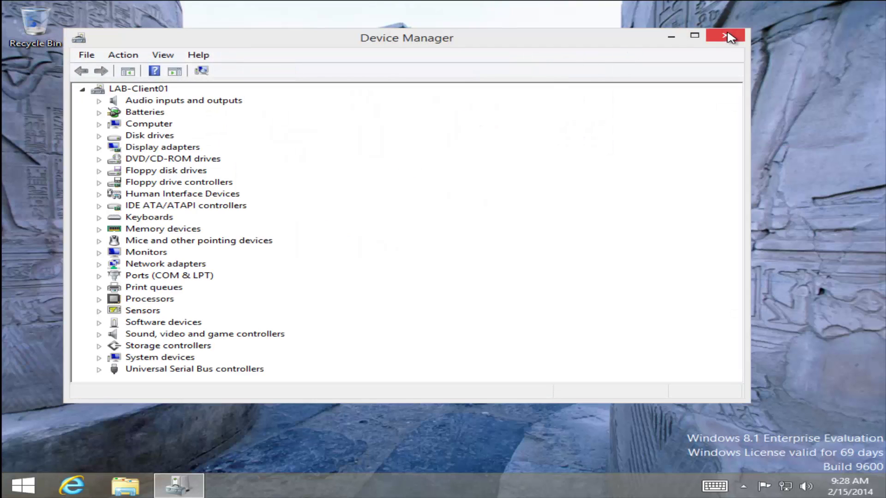
{"action": "left_click", "coordinate": [725, 36]}
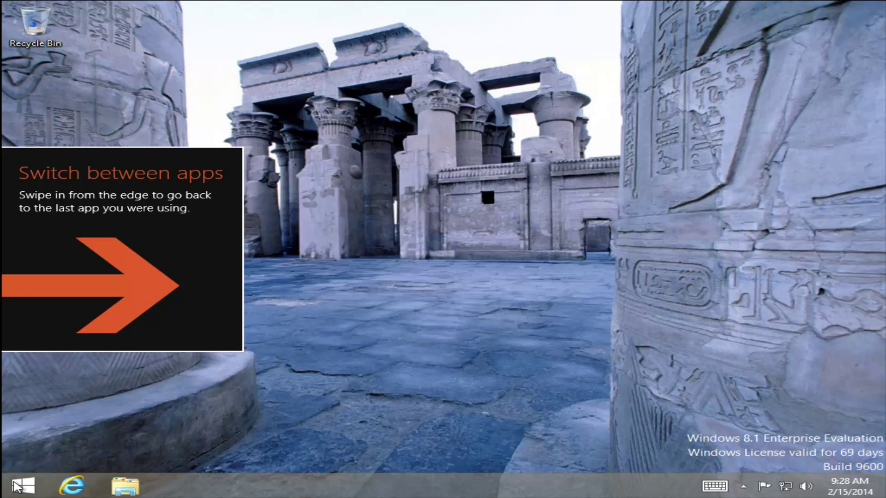
- Launch an administrator Command Prompt via cmd search and run gpupdate /force
{"action": "left_click", "coordinate": [16, 484]}
{"action": "type", "text": "cmd"}
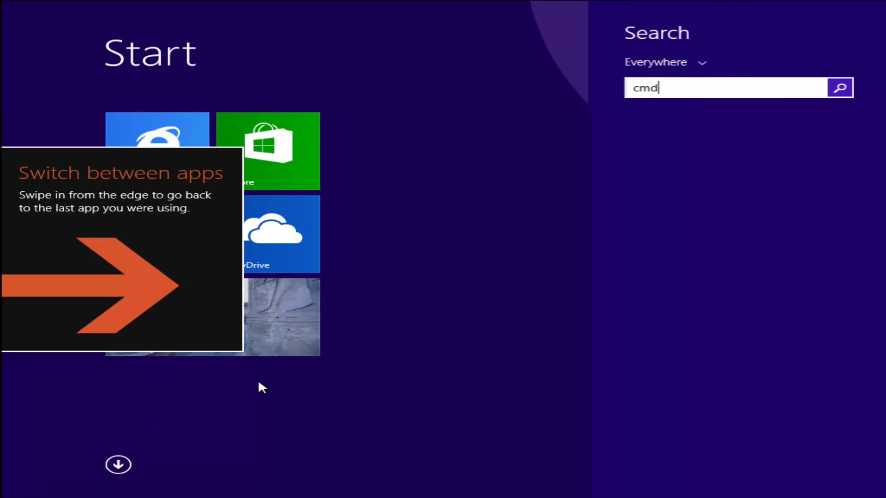
{"action": "key", "text": "Return"}
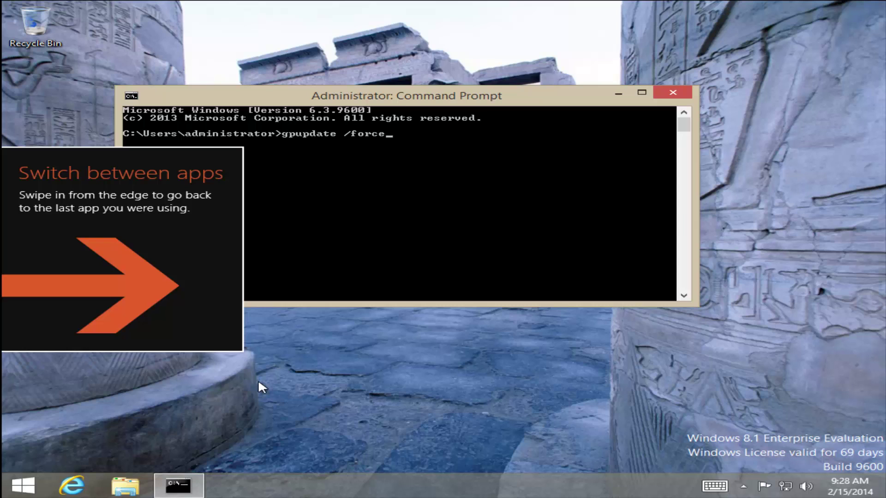
{"action": "key", "text": "Return"}
{"action": "left_click_drag", "start_coordinate": [388, 103], "coordinate": [528, 105]}
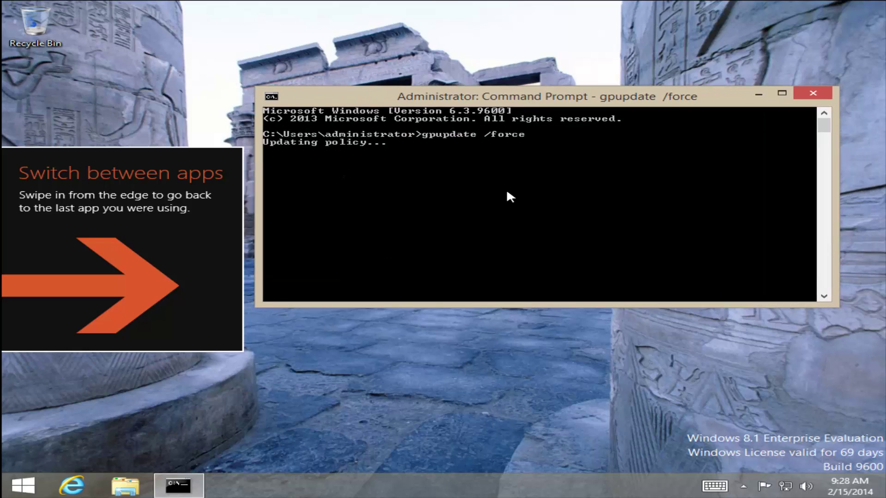
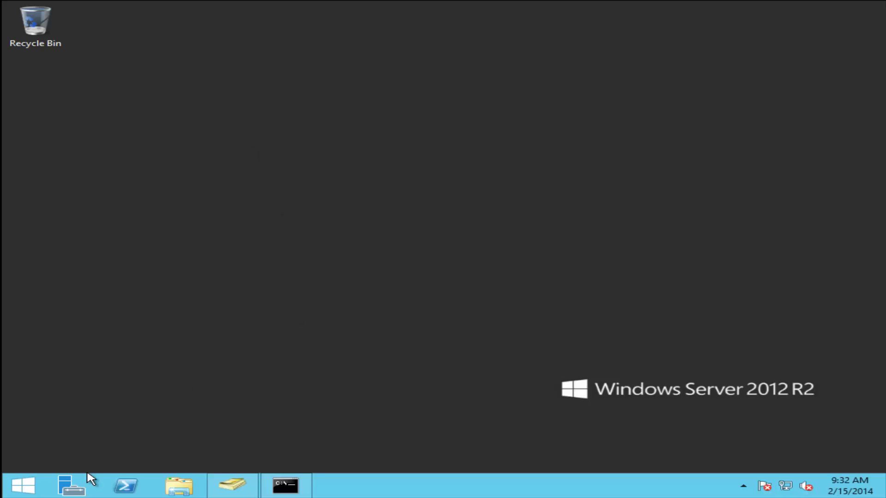
- Launch Active Directory Administrative Center from Server Manager's Tools menu and maximize it
{"action": "left_click", "coordinate": [87, 482]}
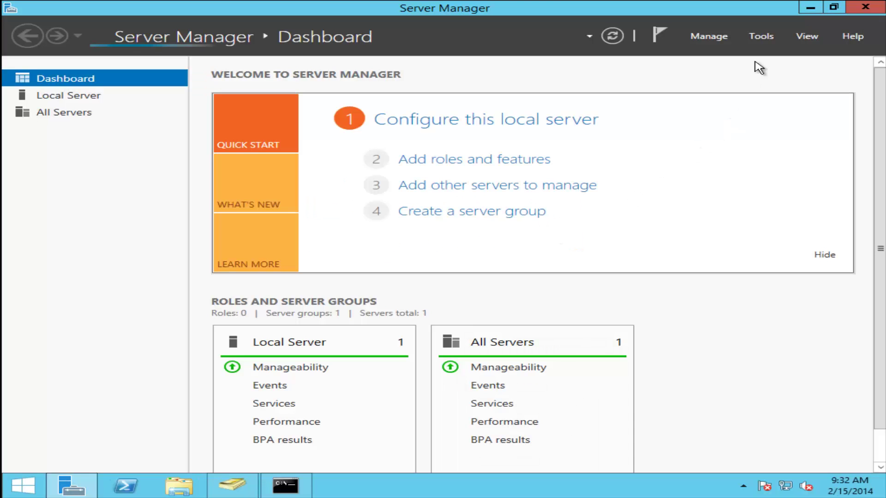
{"action": "left_click", "coordinate": [761, 36]}
{"action": "left_click", "coordinate": [646, 50]}
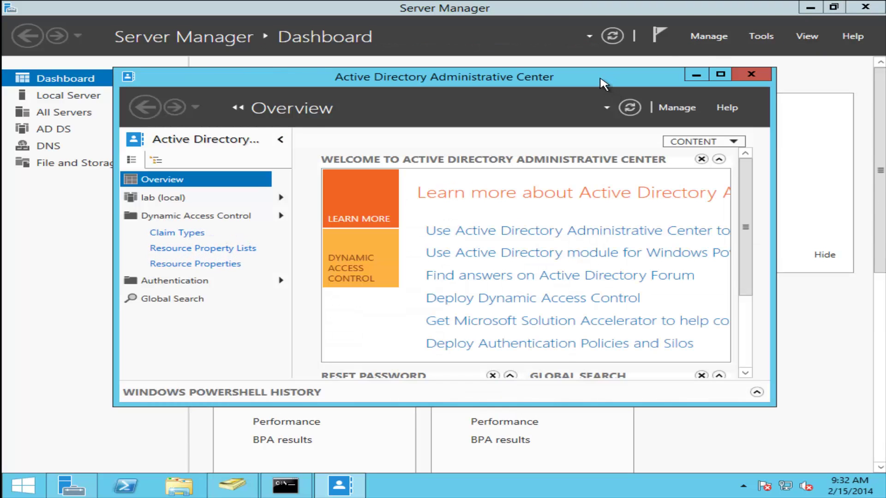
{"action": "double_click", "coordinate": [601, 81]}
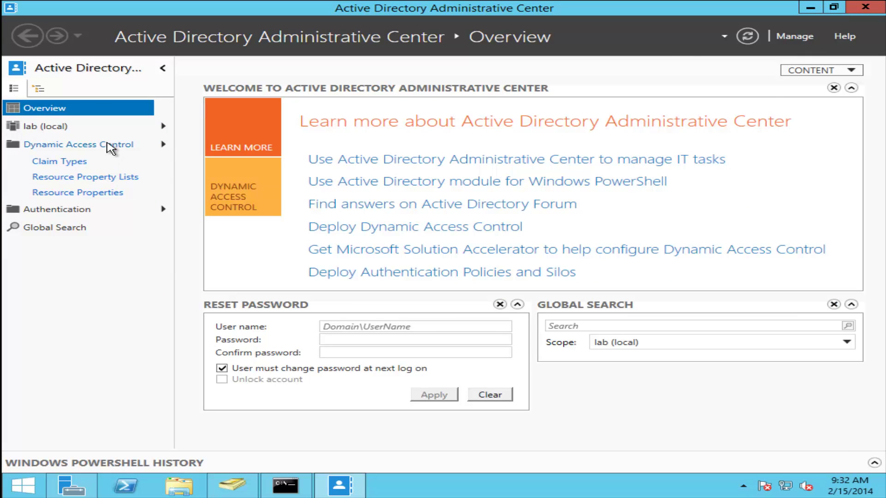
- Go to Dynamic Access Control > Central Access Rules and start a new central access rule
{"action": "left_click", "coordinate": [107, 146]}
{"action": "left_click", "coordinate": [39, 89]}
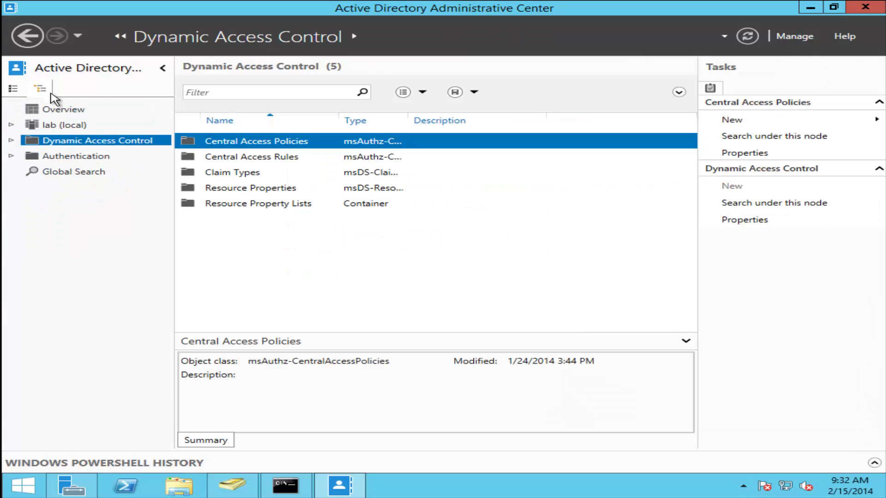
{"action": "double_click", "coordinate": [261, 157]}
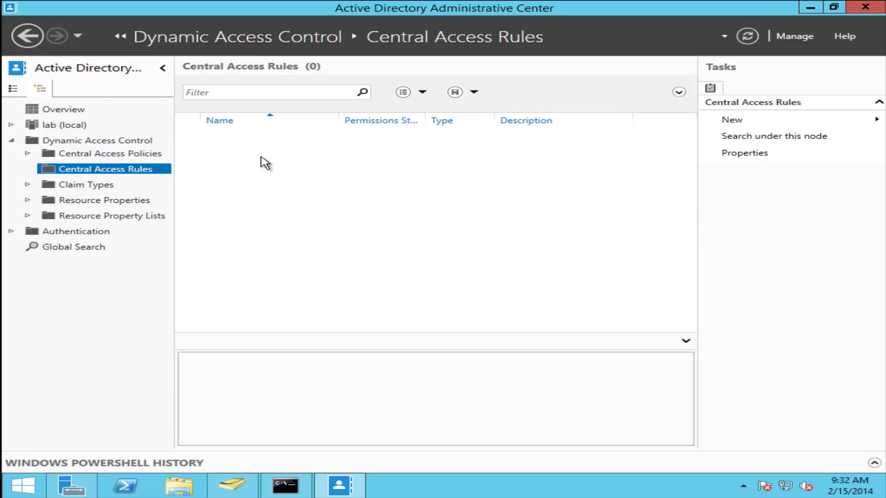
{"action": "left_click", "coordinate": [727, 121]}
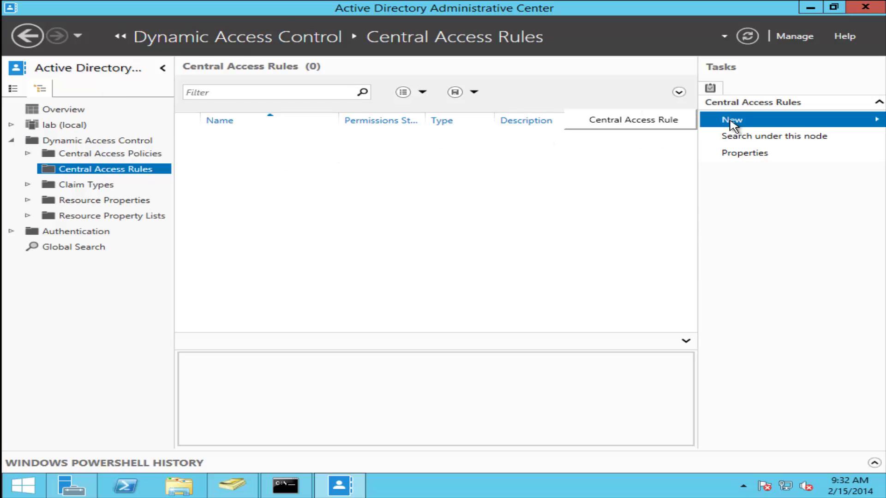
{"action": "left_click", "coordinate": [641, 121]}
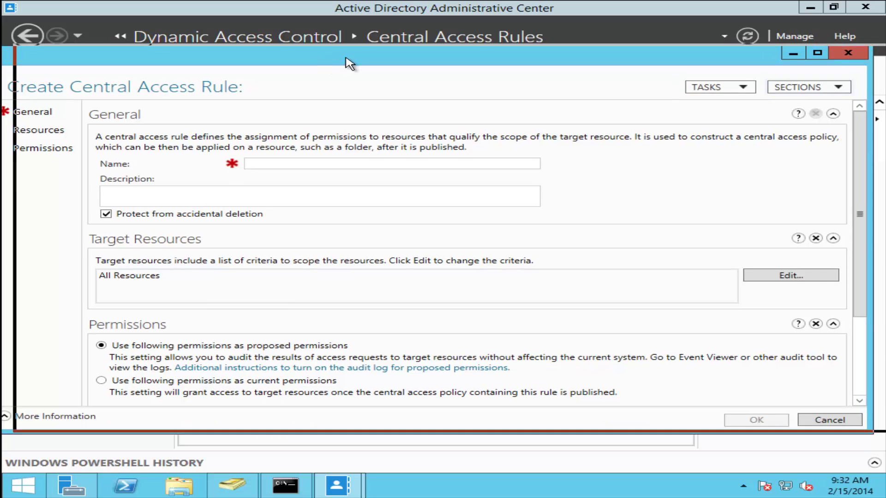
- Name the new rule 'access to secret files'
{"action": "double_click", "coordinate": [347, 61]}
{"action": "left_click", "coordinate": [360, 111]}
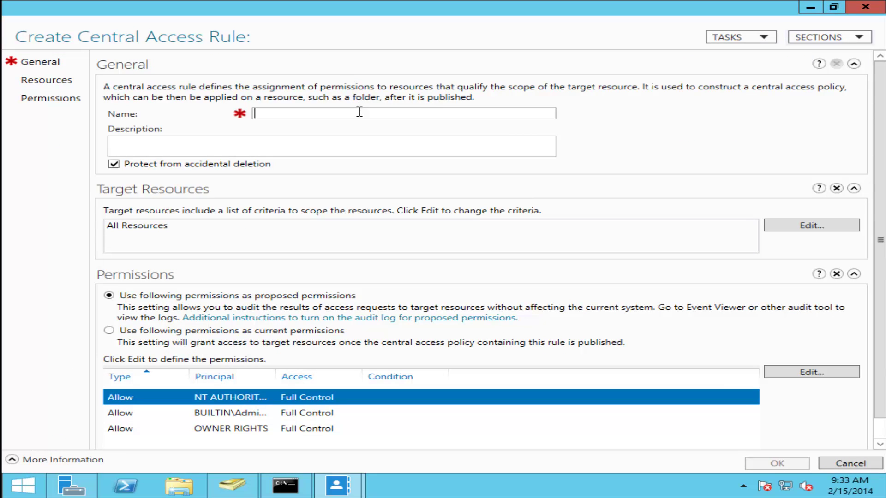
{"action": "type", "text": "access to"}
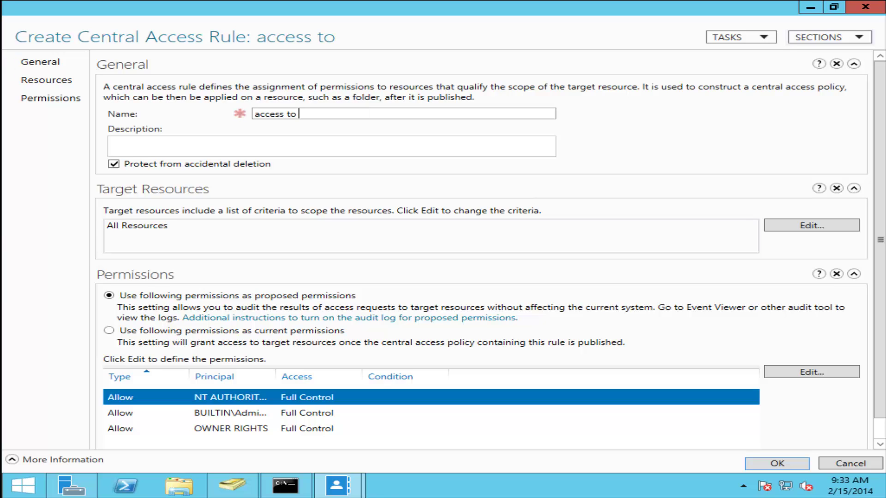
{"action": "type", "text": " secret fi"}
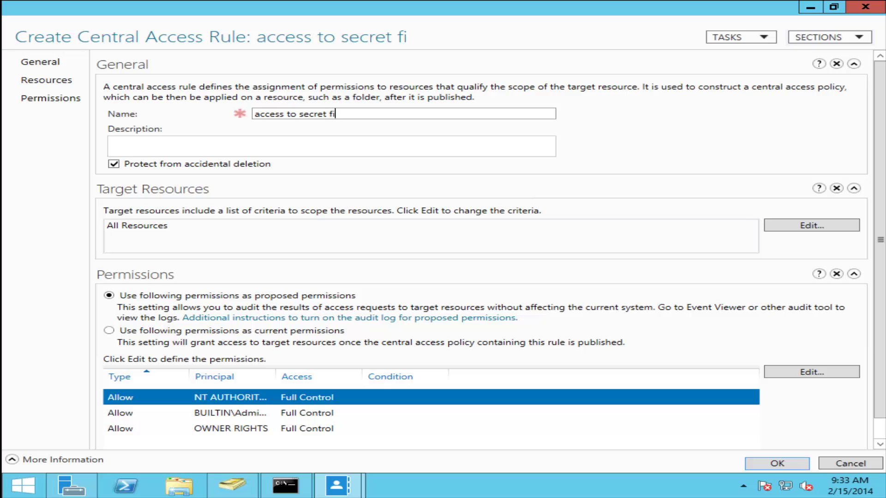
{"action": "type", "text": "les"}
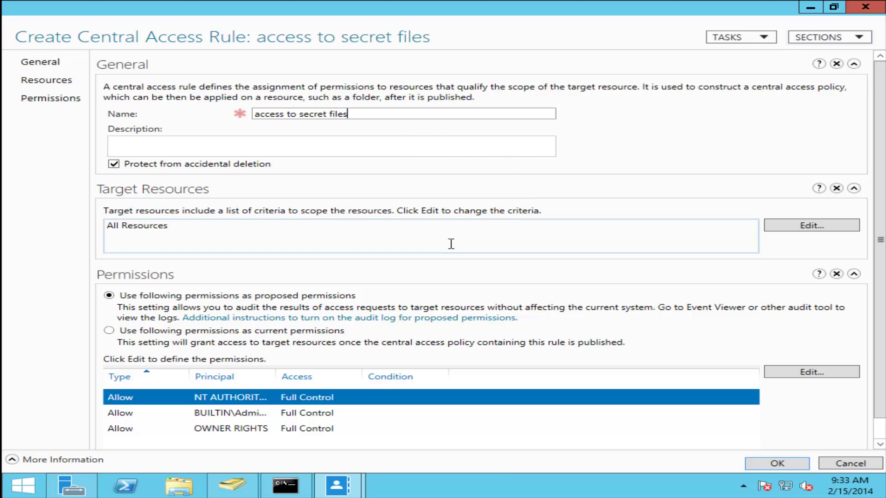
- Add a target resource condition: Resource secret Equals Yes
{"action": "left_click", "coordinate": [802, 229]}
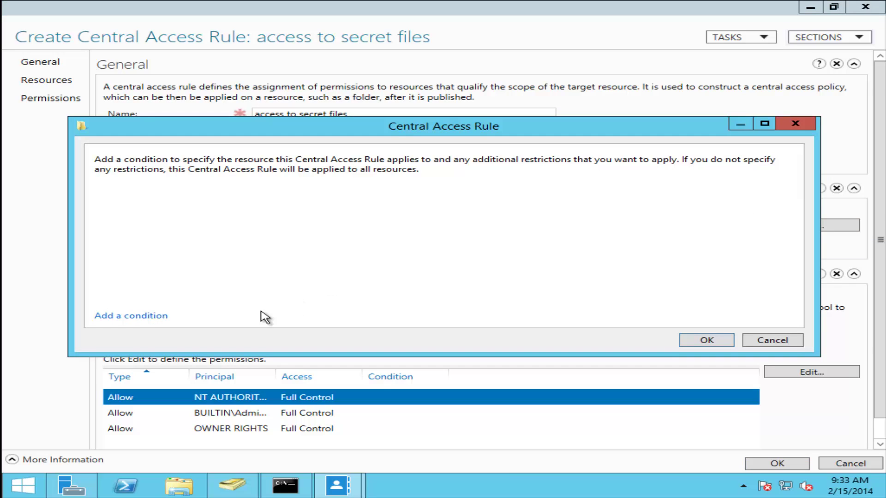
{"action": "left_click", "coordinate": [154, 318]}
{"action": "left_click", "coordinate": [291, 199]}
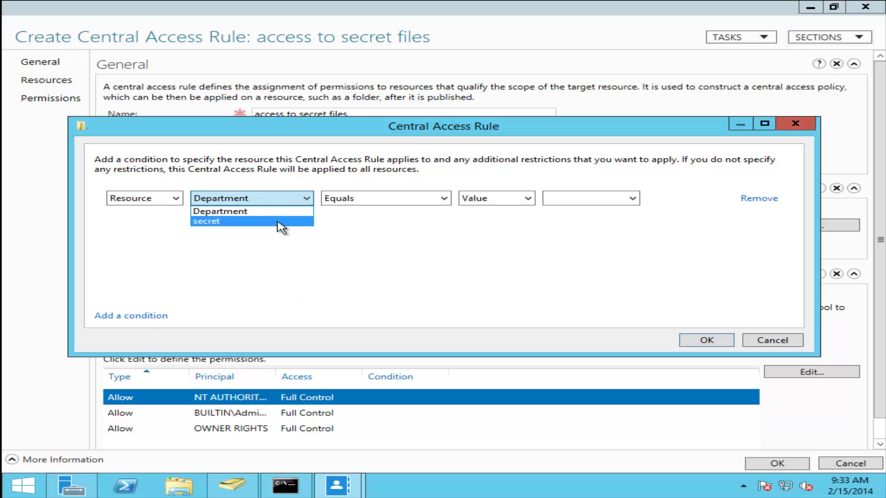
{"action": "left_click", "coordinate": [282, 222]}
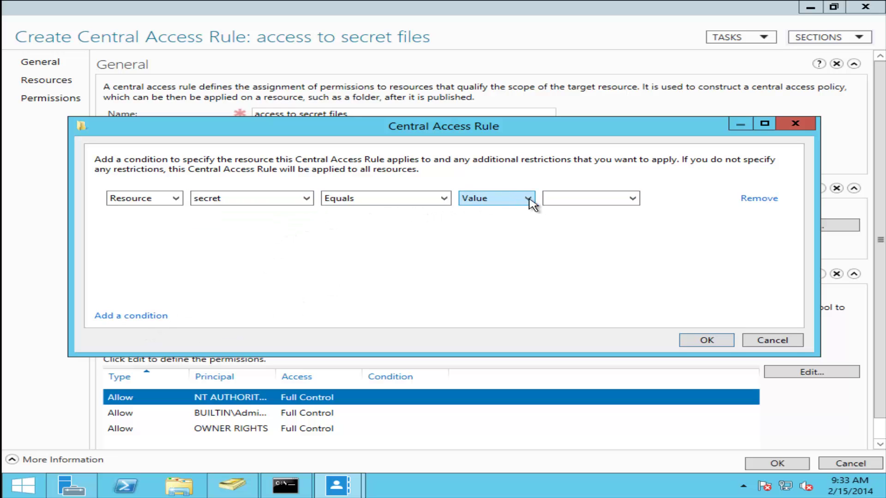
{"action": "left_click", "coordinate": [557, 208]}
{"action": "left_click", "coordinate": [553, 221]}
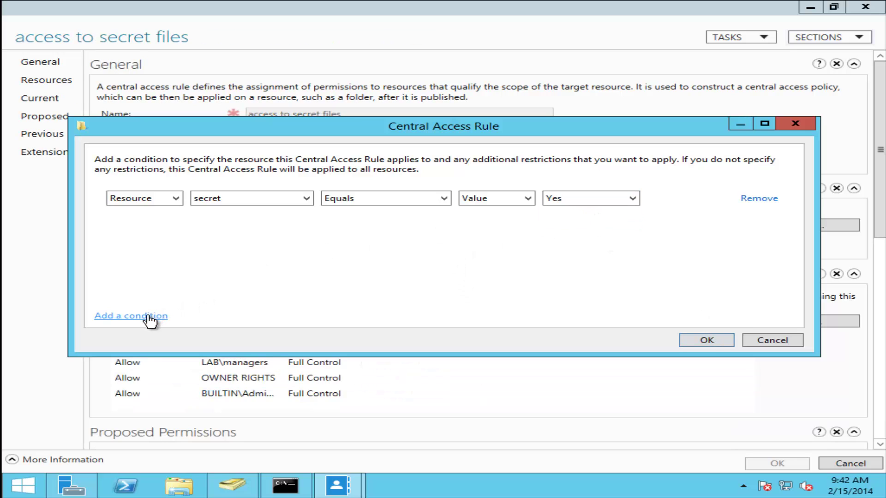
- Add a department condition set to Human Resources and confirm the target resources
{"action": "left_click", "coordinate": [147, 317]}
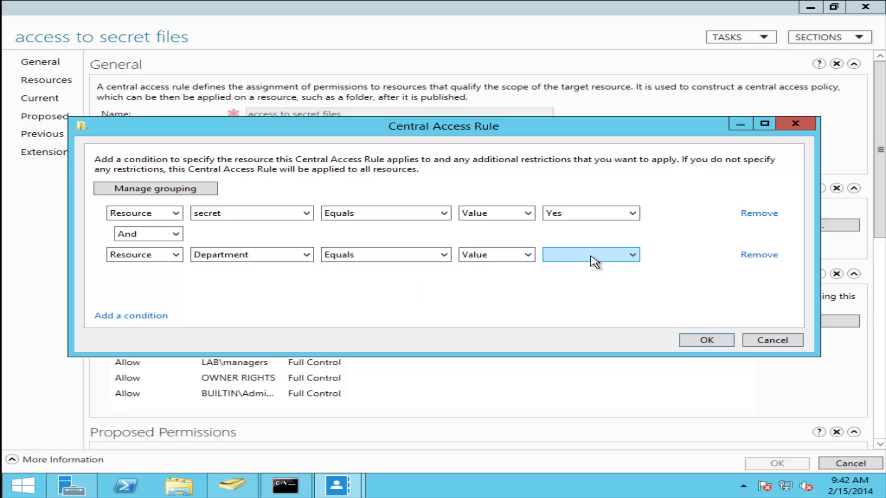
{"action": "left_click", "coordinate": [633, 257]}
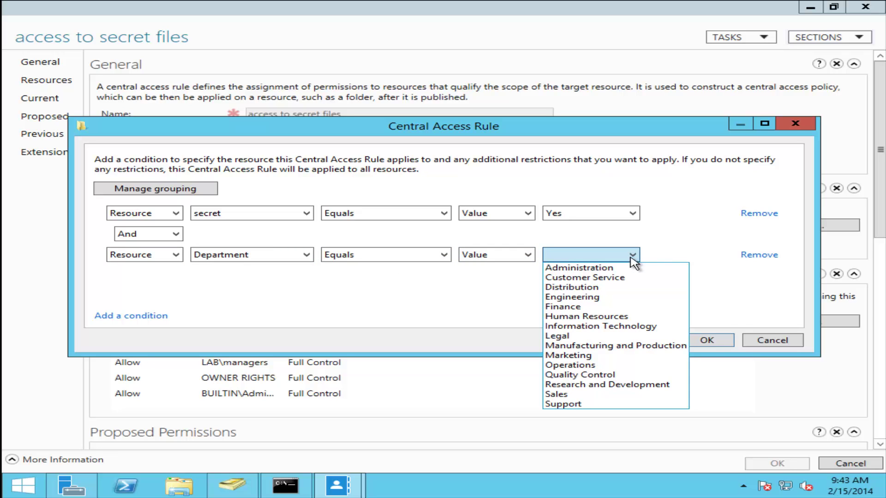
{"action": "left_click", "coordinate": [629, 326]}
{"action": "left_click", "coordinate": [632, 257]}
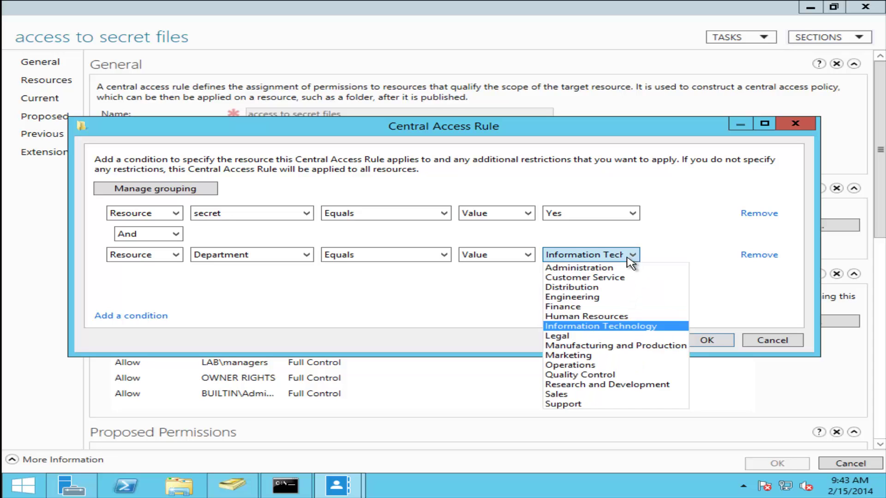
{"action": "left_click", "coordinate": [604, 317]}
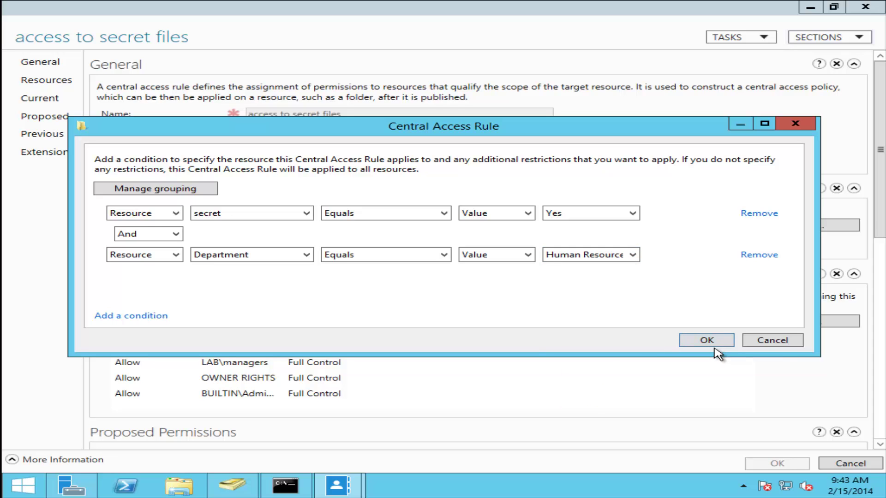
{"action": "left_click", "coordinate": [714, 343]}
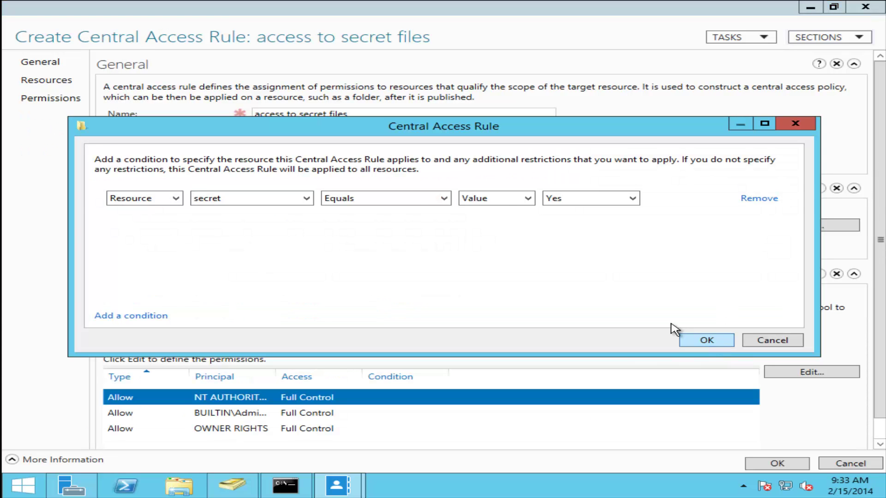
{"action": "left_click", "coordinate": [701, 340]}
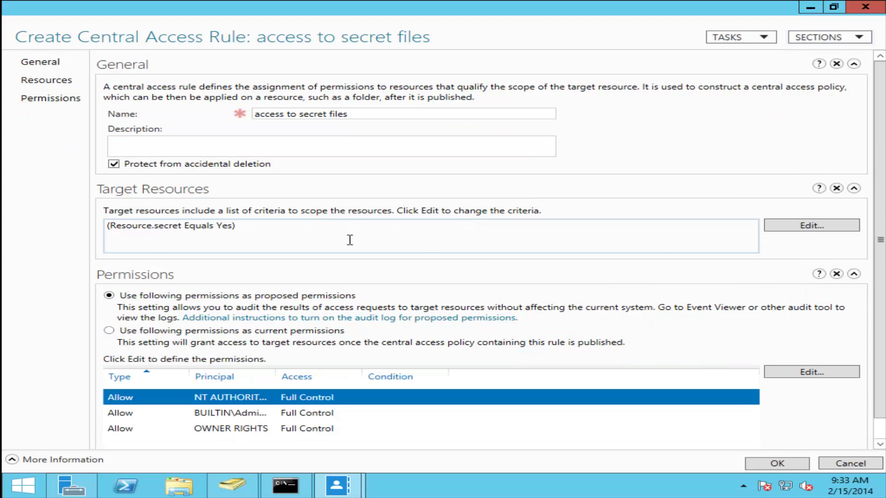
{"action": "scroll", "coordinate": [405, 214], "scroll_direction": "down", "scroll_amount": 1}
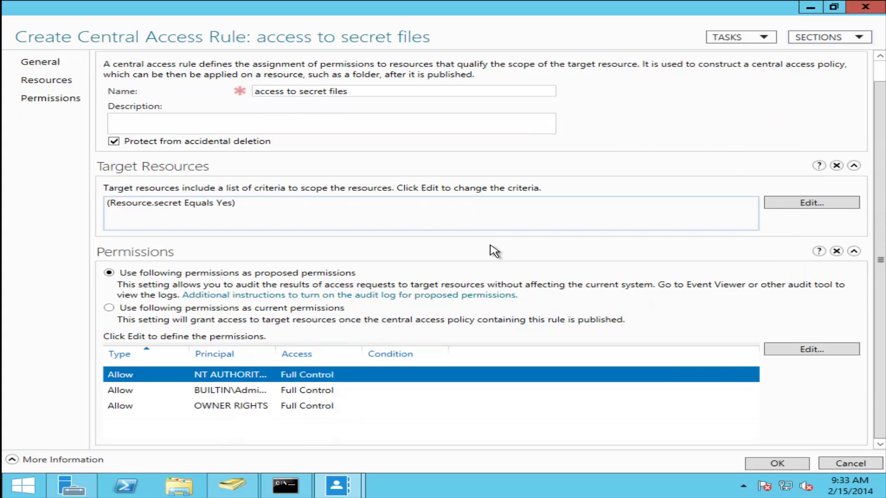
- Add a permission entry with the managers group resolved as its principal
{"action": "left_click", "coordinate": [815, 350]}
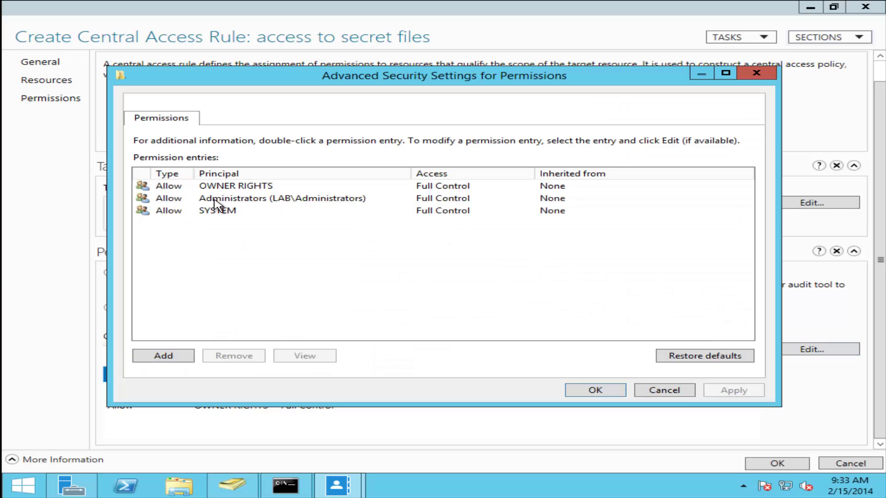
{"action": "left_click", "coordinate": [173, 360]}
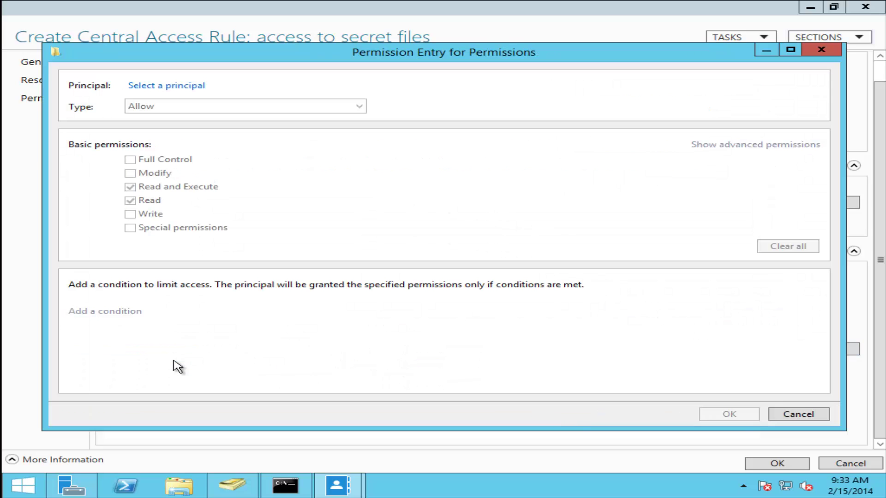
{"action": "left_click", "coordinate": [203, 86]}
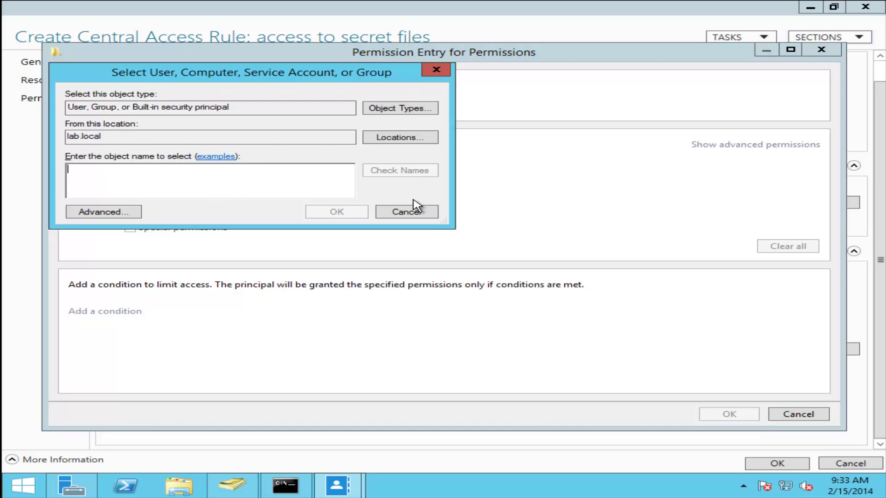
{"action": "left_click", "coordinate": [405, 212]}
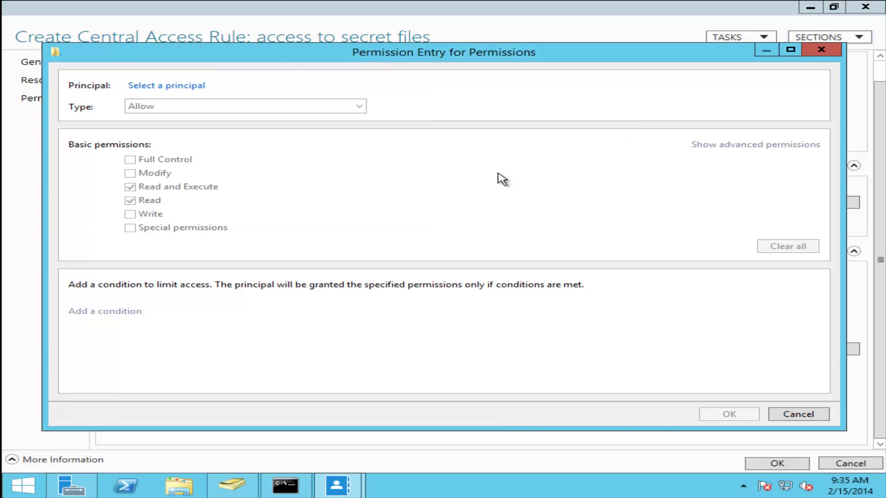
{"action": "left_click", "coordinate": [183, 86]}
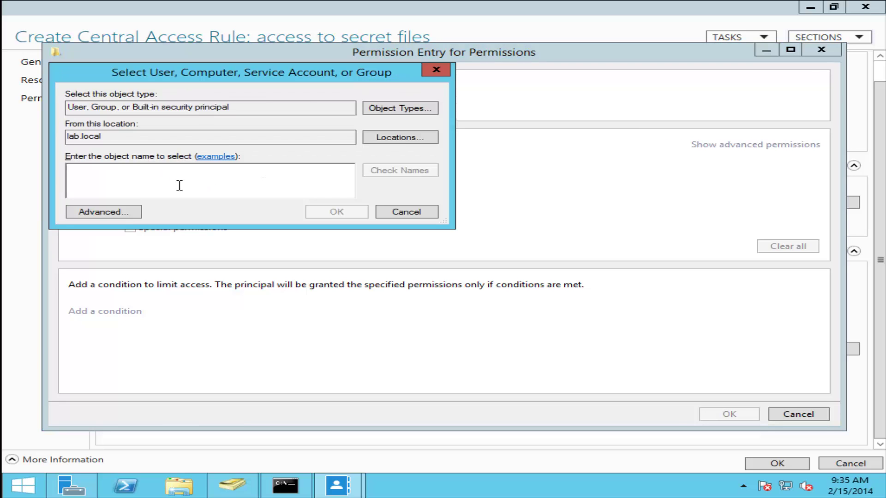
{"action": "type", "text": "mana"}
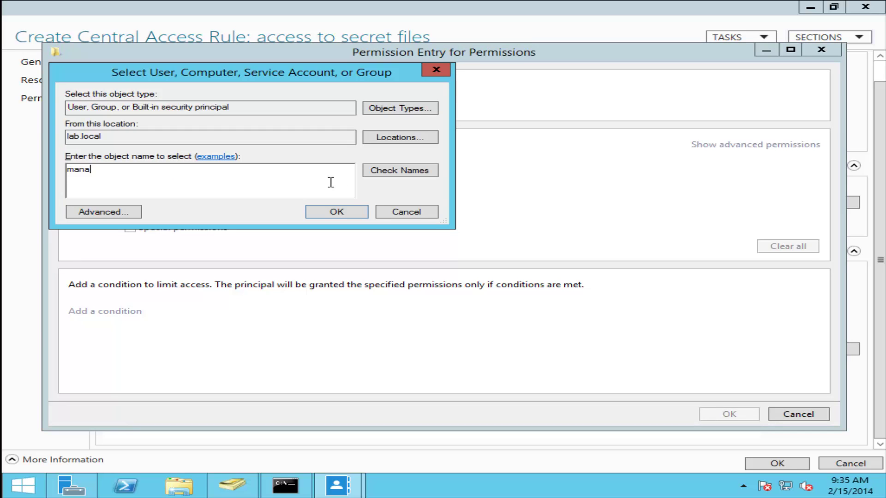
{"action": "left_click", "coordinate": [404, 173]}
{"action": "left_click", "coordinate": [351, 213]}
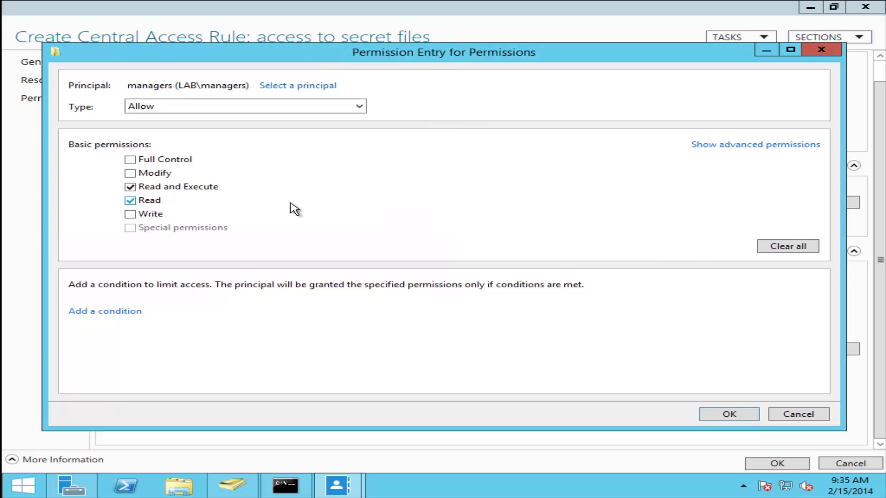
{"action": "left_click", "coordinate": [233, 485]}
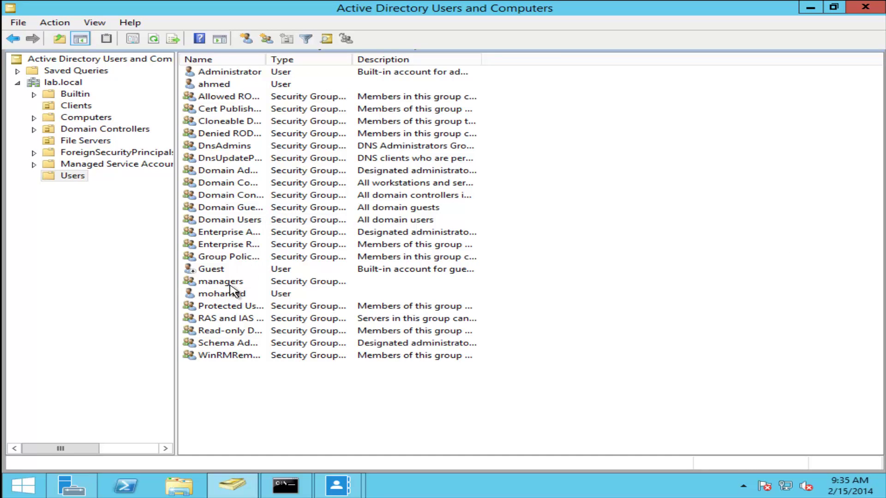
- Look over the managers group and user accounts in Users, then minimize the console
{"action": "left_click", "coordinate": [245, 282]}
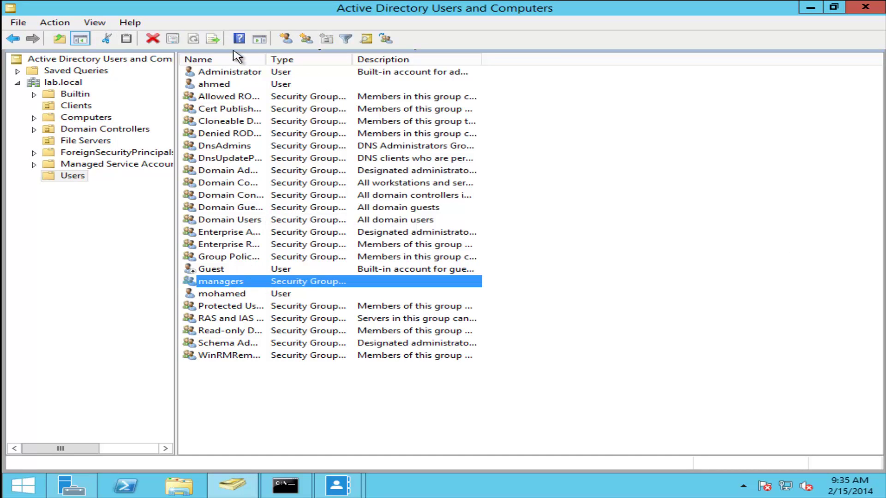
{"action": "left_click", "coordinate": [227, 85]}
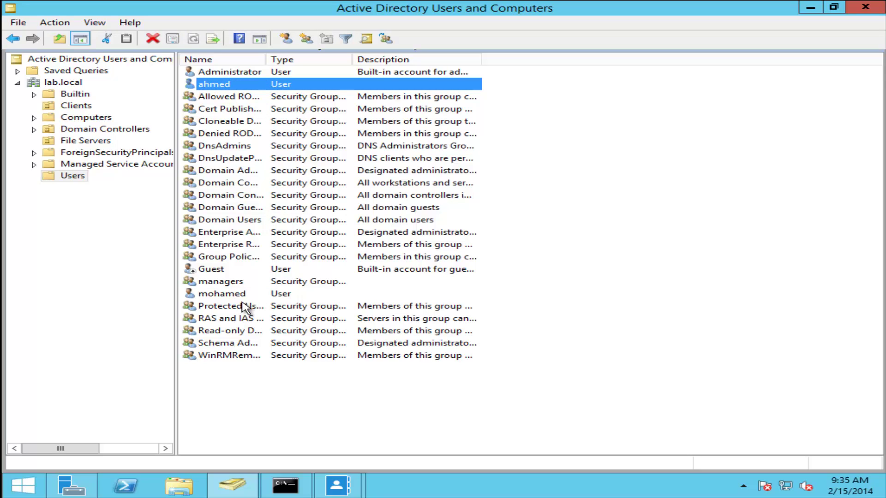
{"action": "left_click", "coordinate": [202, 295]}
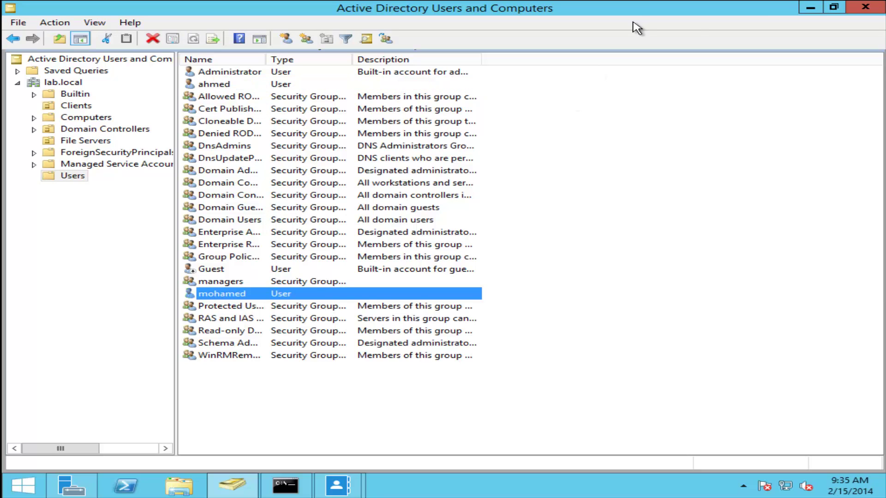
{"action": "left_click", "coordinate": [811, 7]}
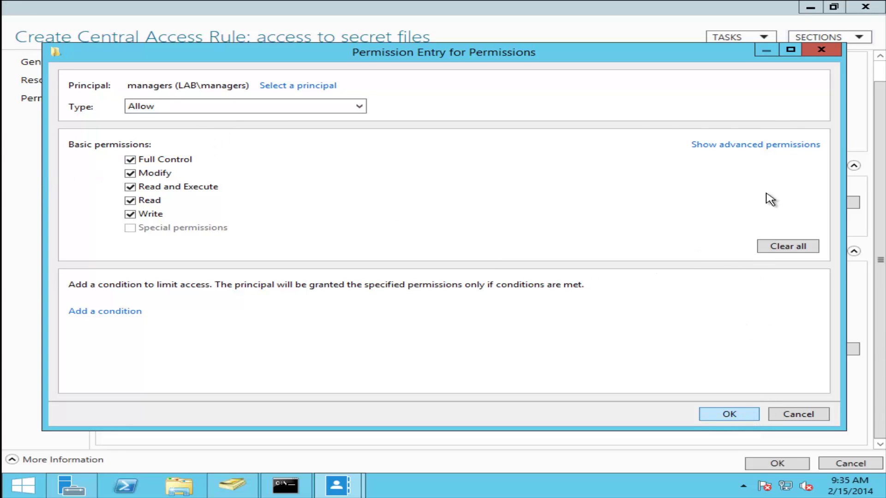
- Confirm managers' Full Control entry, use the permissions as current, and save the rule
{"action": "left_click", "coordinate": [776, 147]}
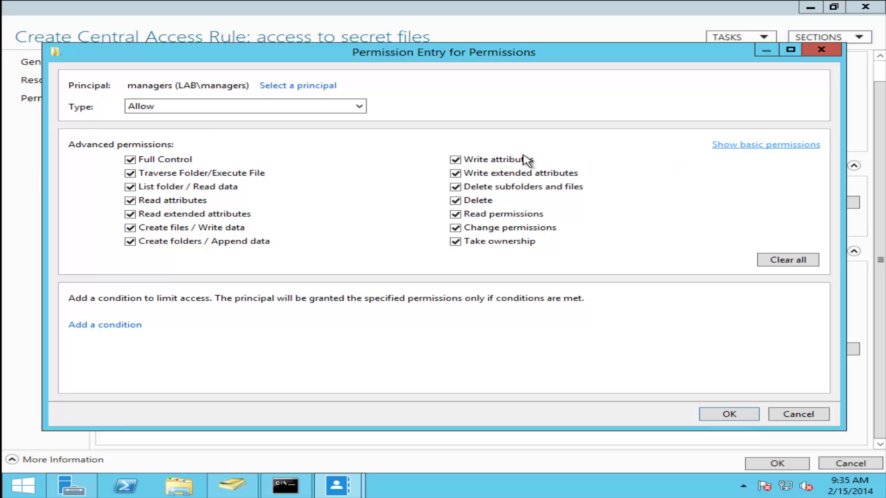
{"action": "left_click", "coordinate": [713, 415]}
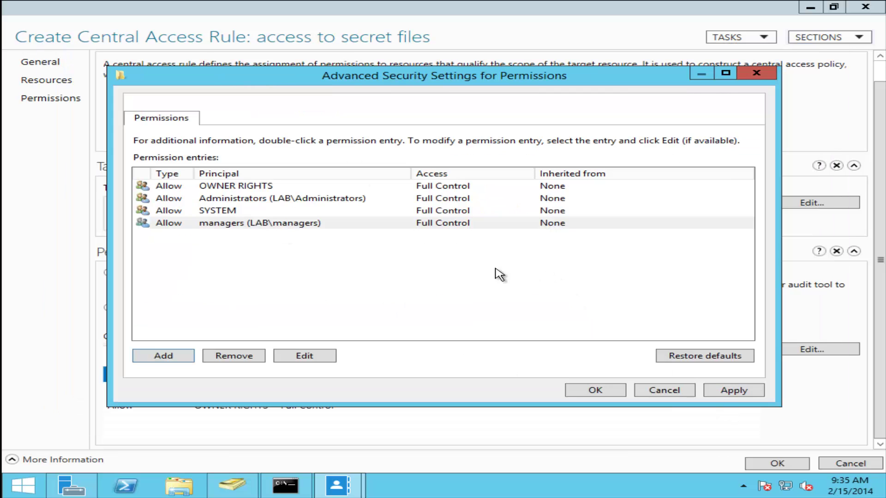
{"action": "left_click", "coordinate": [237, 187]}
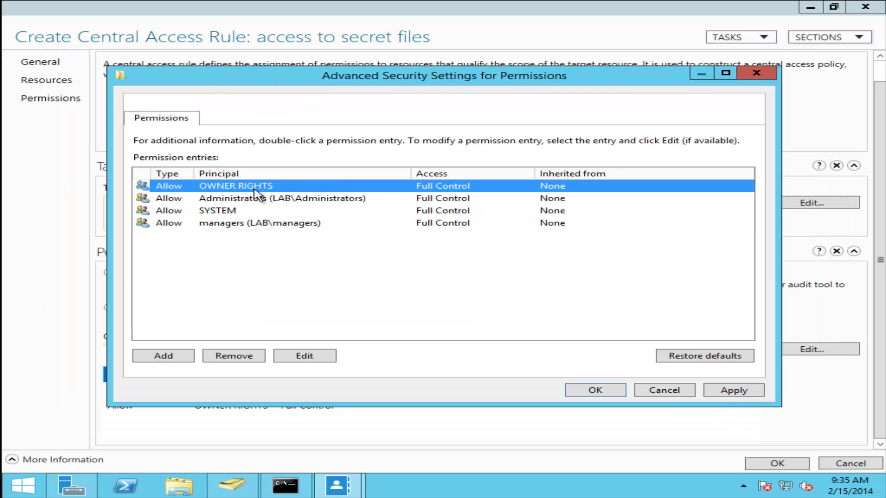
{"action": "left_click", "coordinate": [311, 202]}
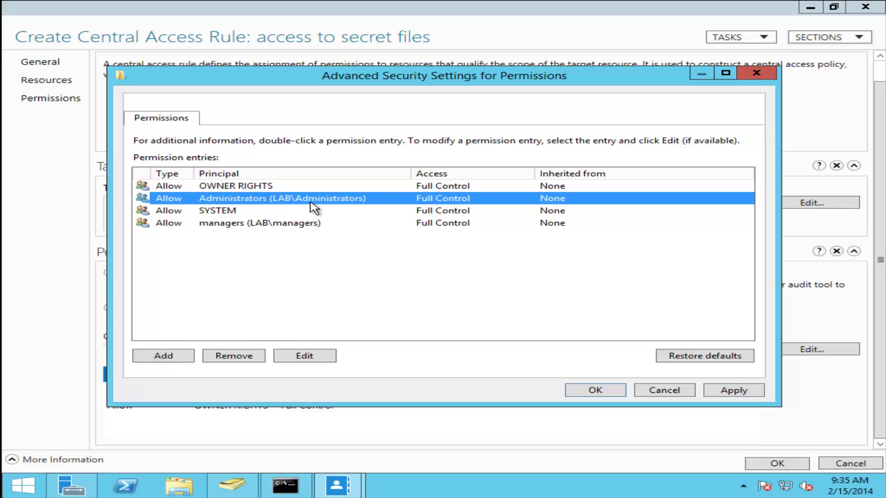
{"action": "left_click", "coordinate": [241, 211]}
{"action": "left_click", "coordinate": [223, 226]}
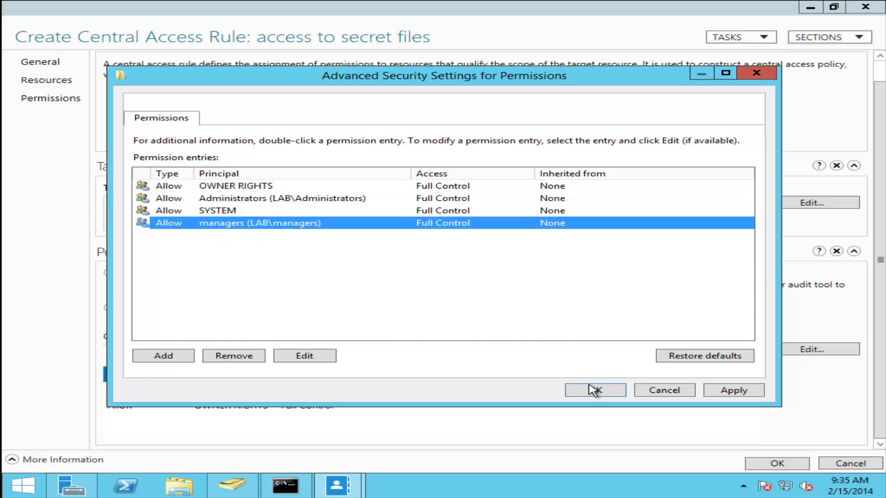
{"action": "left_click", "coordinate": [595, 389]}
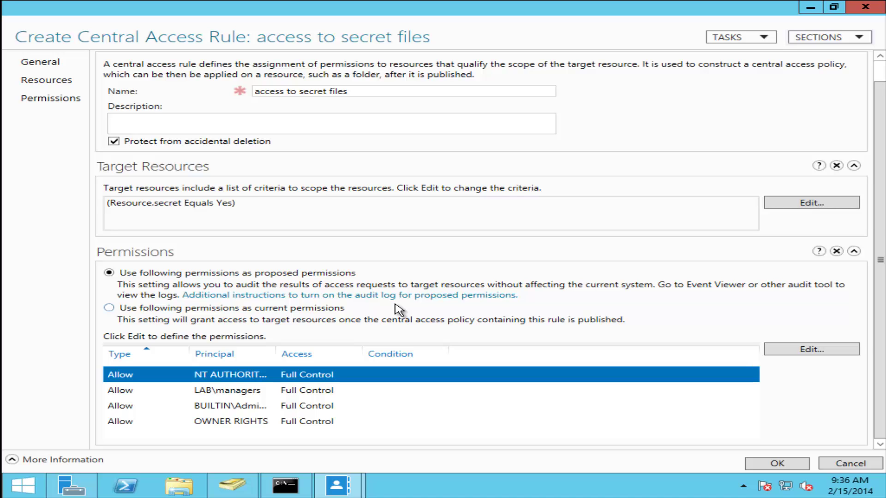
{"action": "left_click", "coordinate": [196, 311]}
{"action": "left_click", "coordinate": [777, 463]}
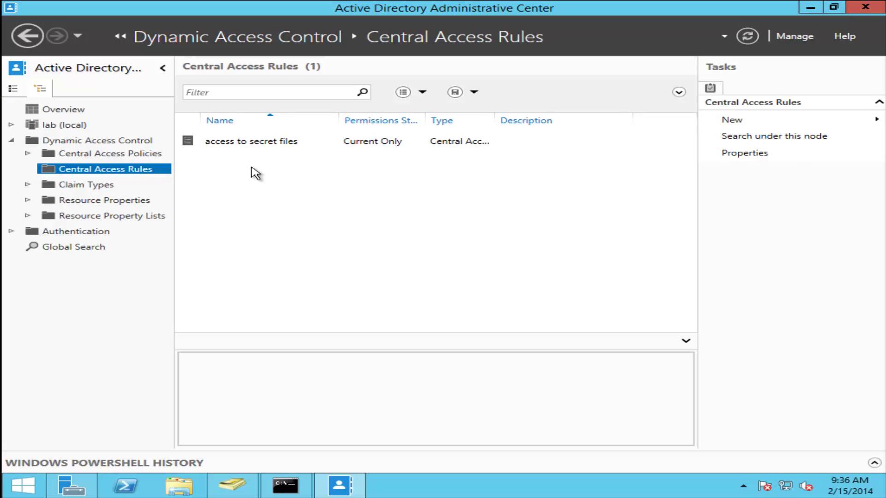
- Start a new central access policy named 'Secret Policy'
{"action": "left_click", "coordinate": [141, 154]}
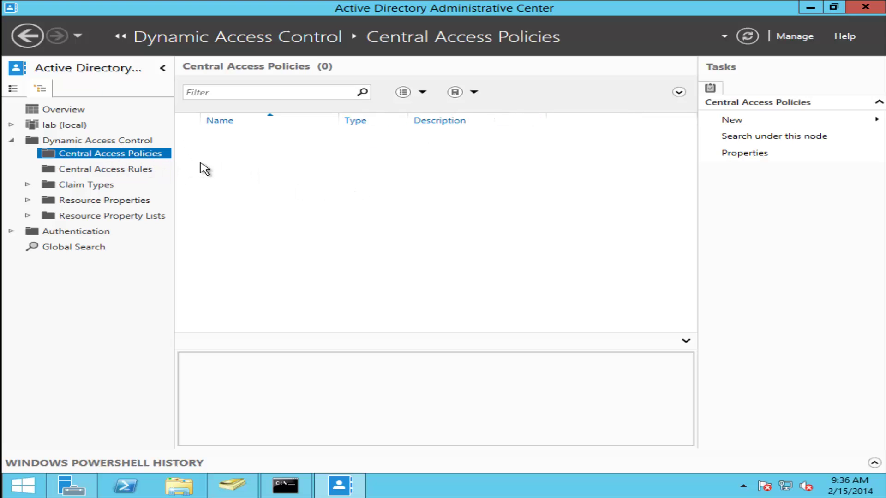
{"action": "left_click", "coordinate": [730, 121]}
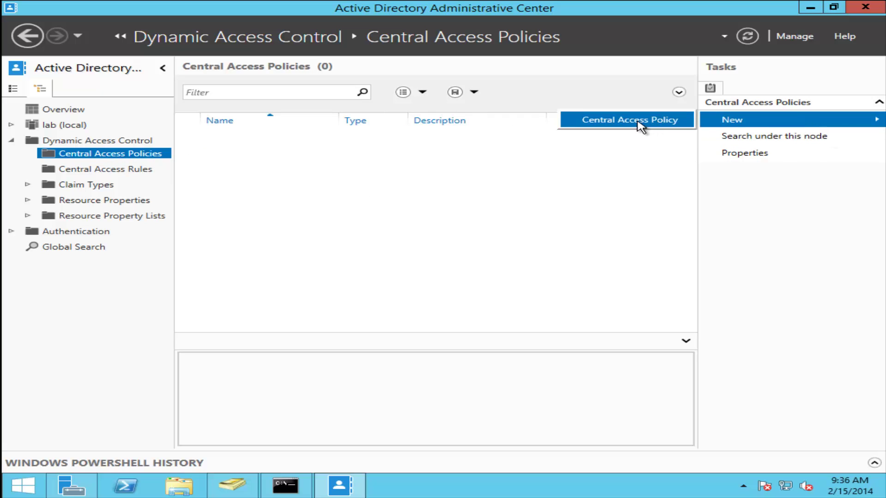
{"action": "left_click", "coordinate": [641, 125]}
{"action": "left_click", "coordinate": [328, 112]}
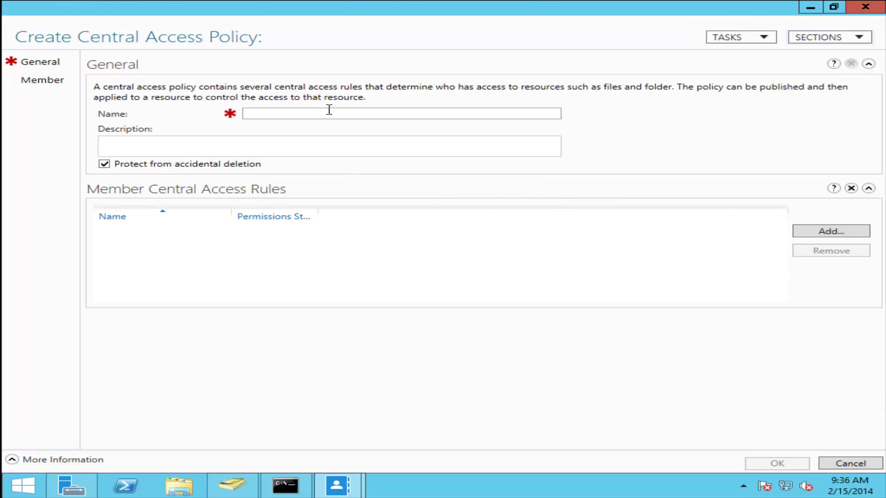
{"action": "type", "text": "Secret Policy"}
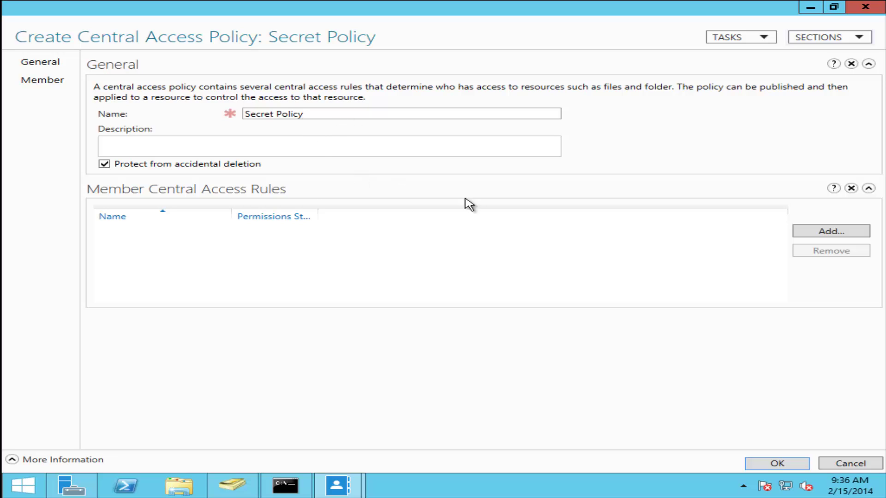
- Add the 'access to secret files' rule as a member and save the policy
{"action": "left_click", "coordinate": [843, 232]}
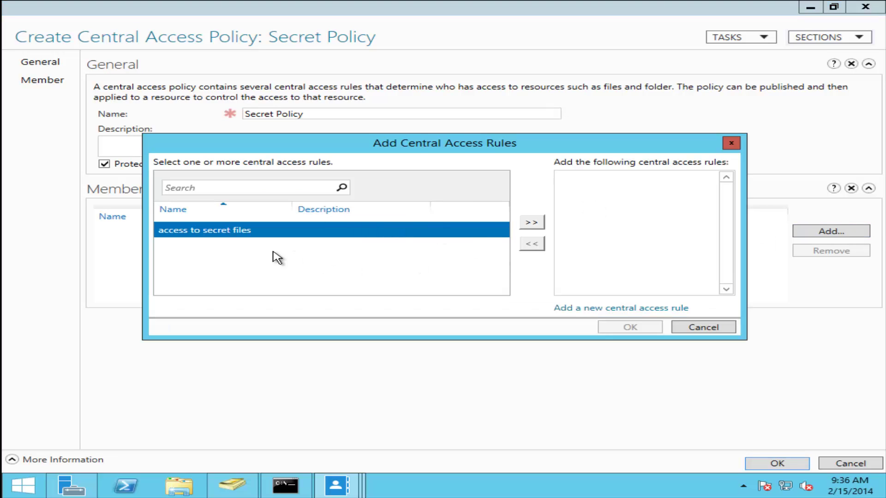
{"action": "left_click", "coordinate": [533, 223]}
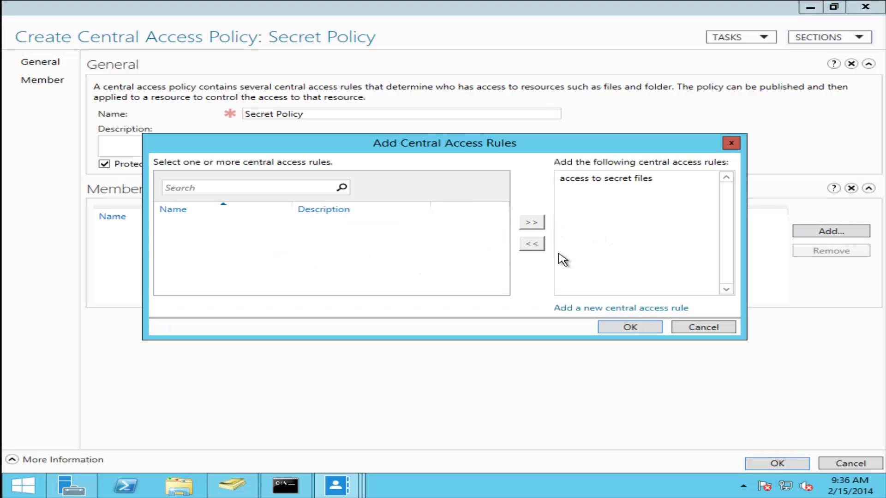
{"action": "left_click", "coordinate": [626, 327]}
{"action": "left_click", "coordinate": [777, 463]}
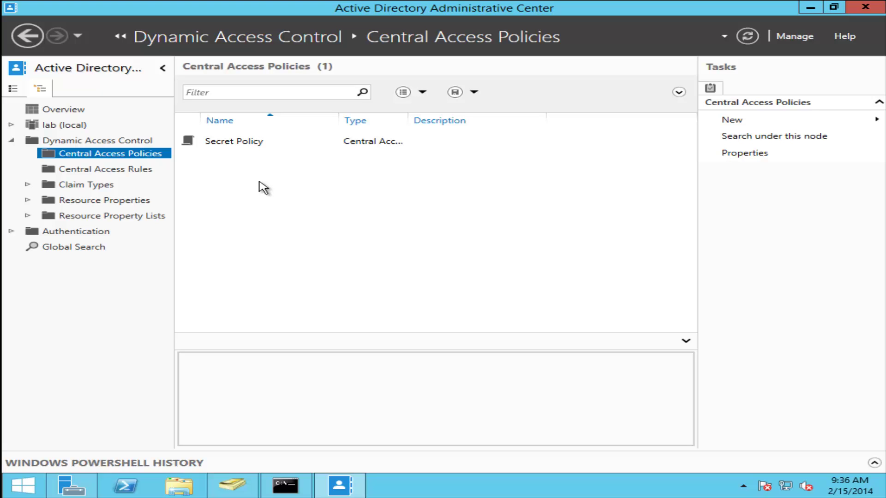
- Launch Group Policy Management from Server Manager and select the File Servers OU
{"action": "left_click", "coordinate": [87, 488]}
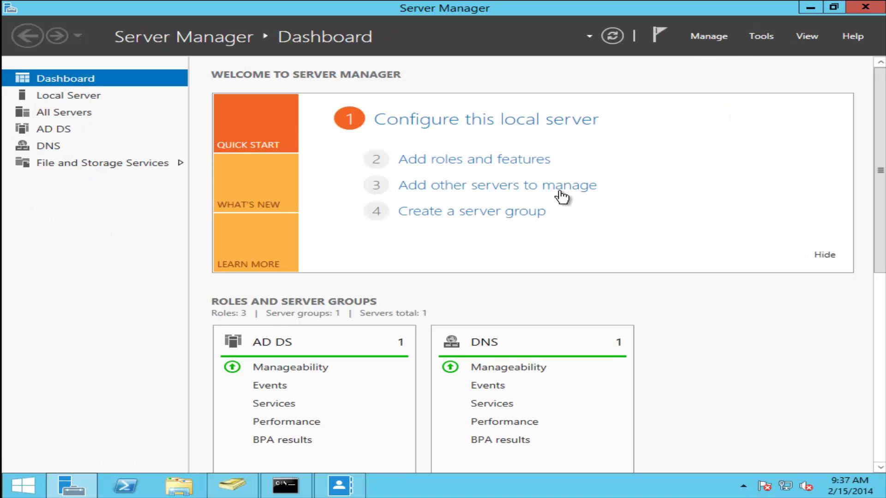
{"action": "left_click", "coordinate": [761, 38]}
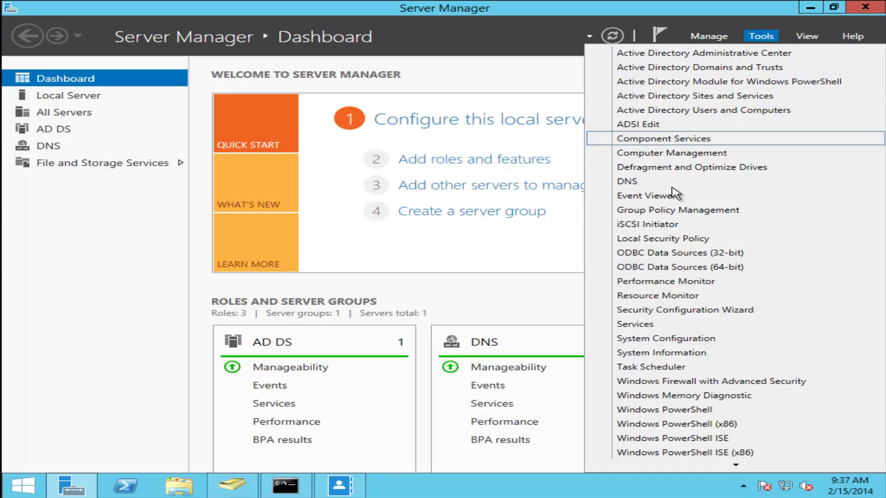
{"action": "left_click", "coordinate": [668, 216]}
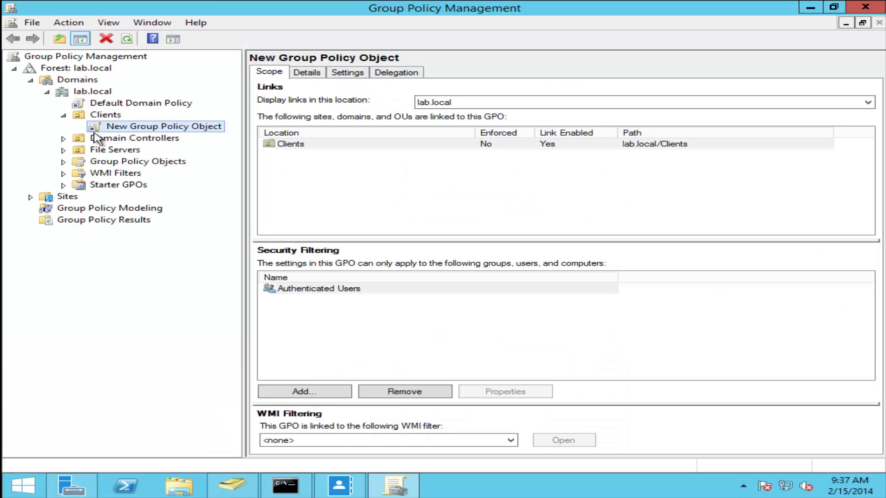
{"action": "left_click", "coordinate": [63, 116]}
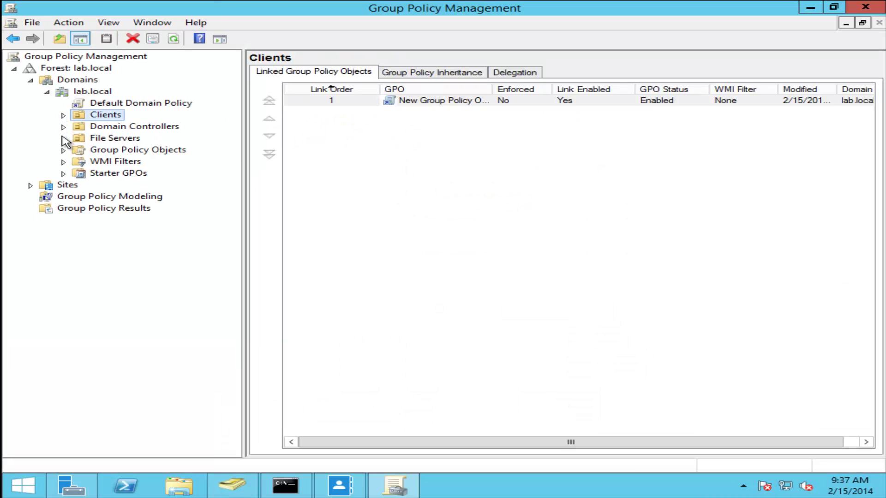
{"action": "left_click", "coordinate": [84, 140]}
- Create a GPO named 'FS Policy' linked to File Servers and open it for editing
{"action": "right_click", "coordinate": [83, 138]}
{"action": "left_click", "coordinate": [159, 146]}
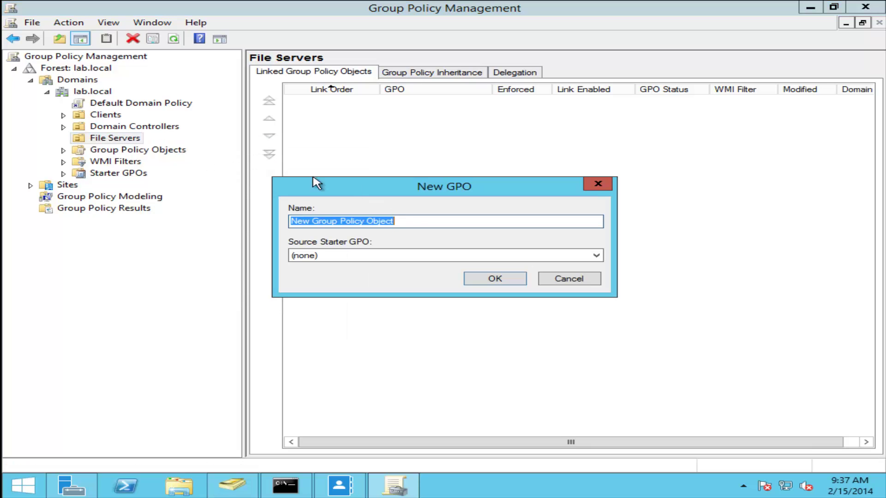
{"action": "left_click", "coordinate": [480, 279]}
{"action": "left_click", "coordinate": [558, 273]}
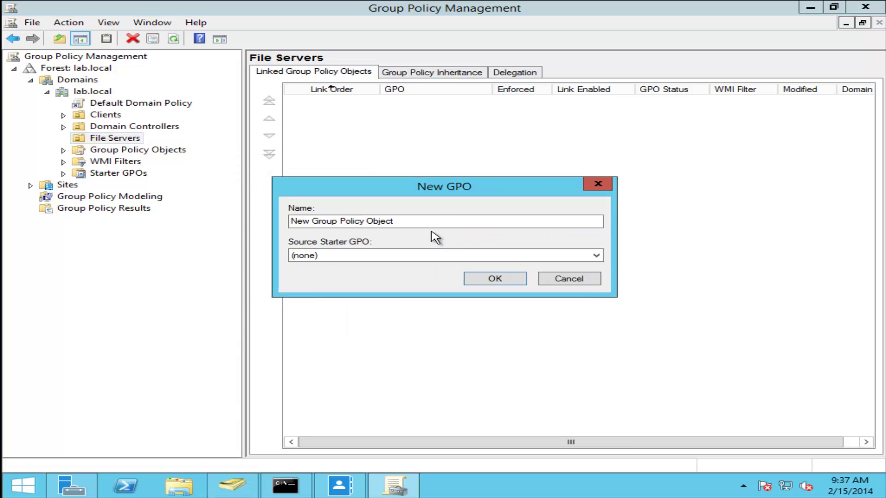
{"action": "left_click", "coordinate": [431, 220]}
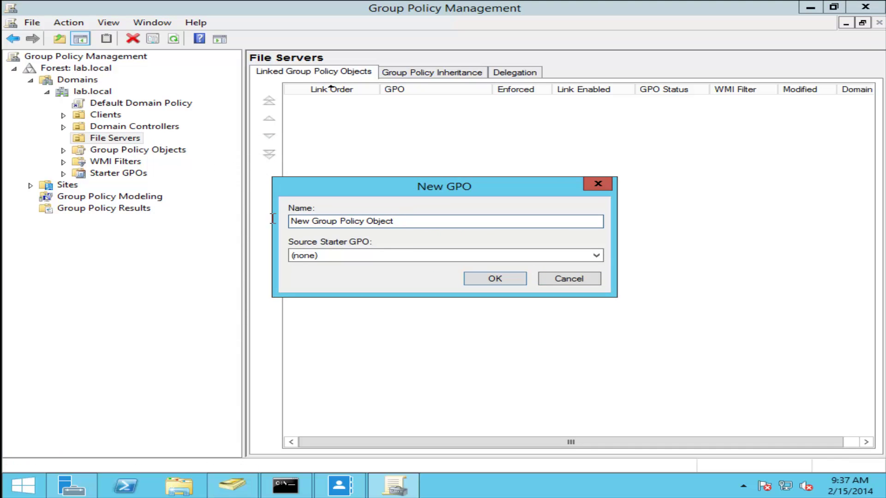
{"action": "left_click_drag", "start_coordinate": [273, 218], "coordinate": [234, 212]}
{"action": "type", "text": "FS Policy"}
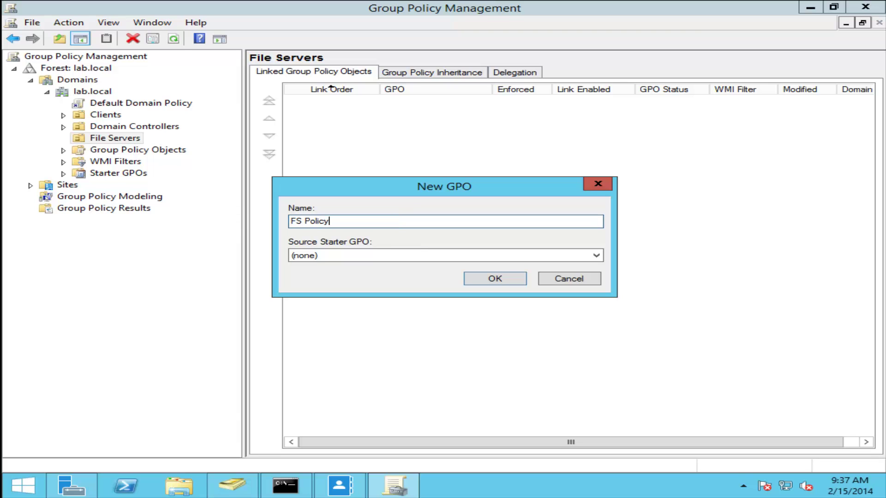
{"action": "left_click", "coordinate": [470, 286]}
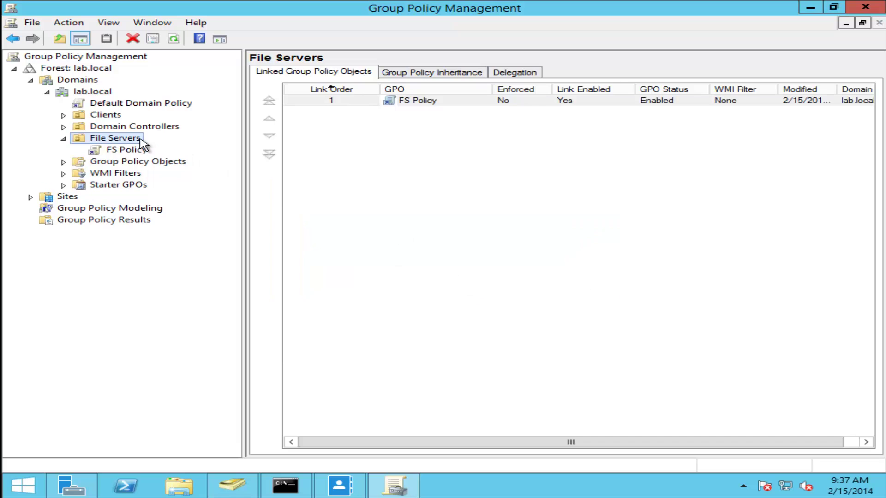
{"action": "right_click", "coordinate": [134, 152]}
{"action": "left_click", "coordinate": [168, 157]}
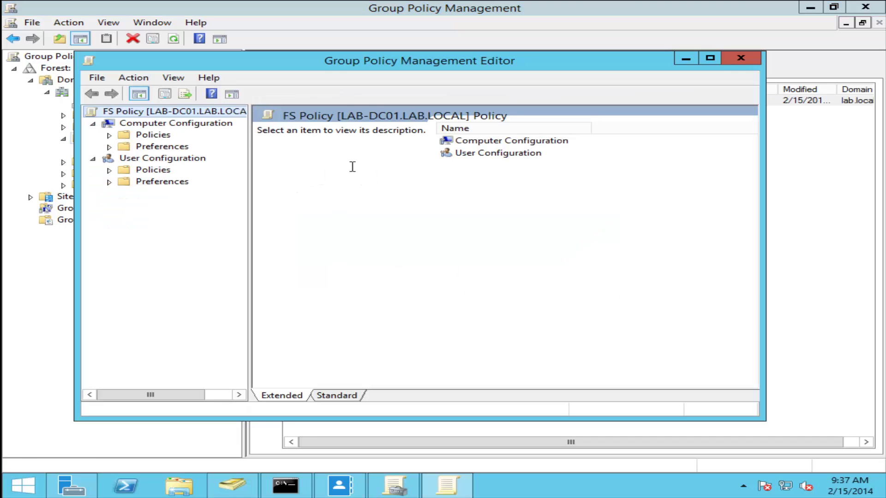
- Navigate to Windows Settings > Security Settings > File System > Central Access Policy
{"action": "left_click", "coordinate": [109, 134]}
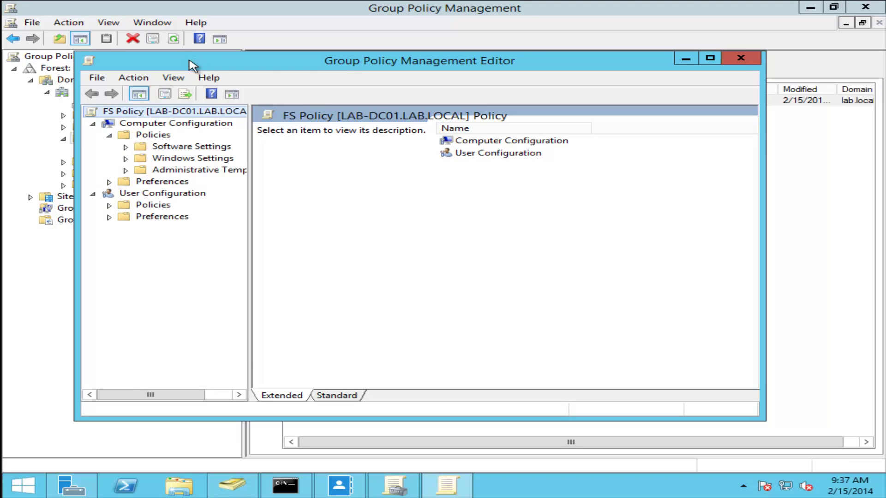
{"action": "left_click", "coordinate": [710, 58]}
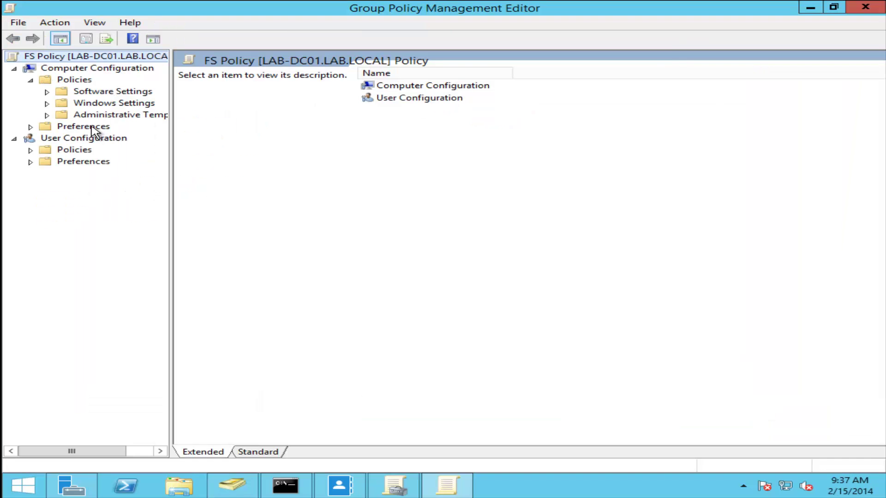
{"action": "left_click", "coordinate": [46, 103]}
{"action": "left_click", "coordinate": [63, 138]}
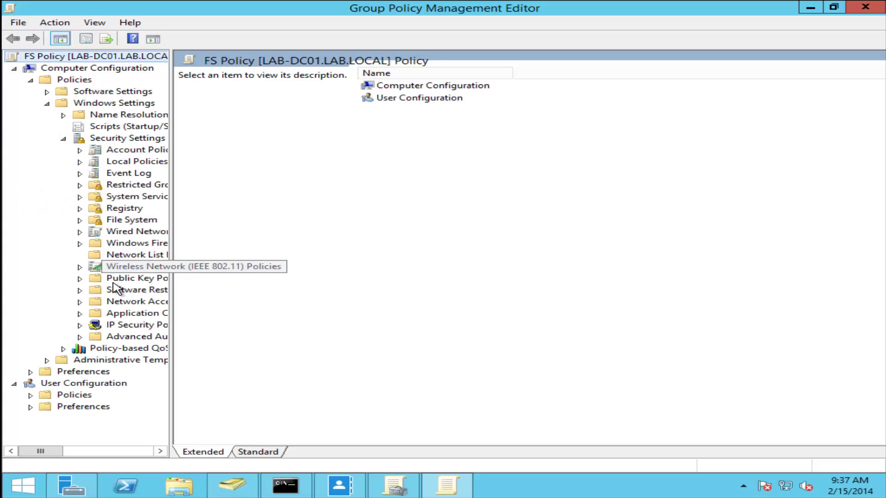
{"action": "left_click", "coordinate": [80, 220]}
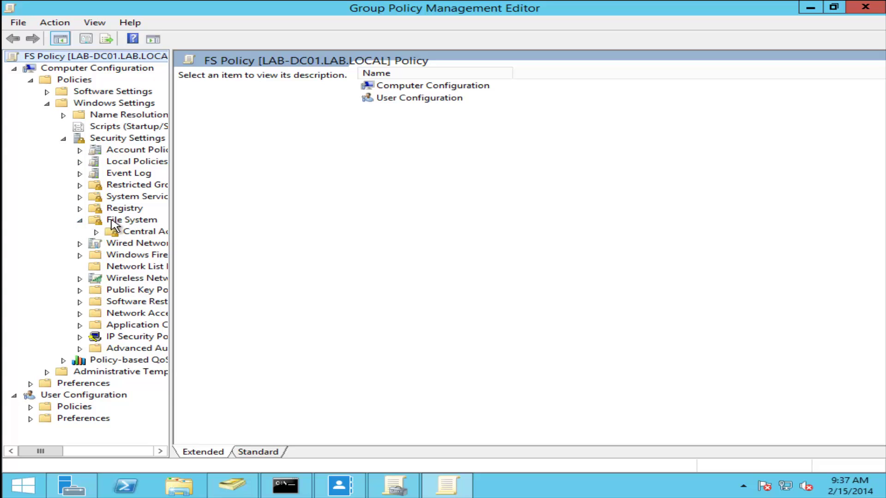
{"action": "left_click", "coordinate": [127, 231]}
- Make Secret Policy an applicable central access policy, then close the policy editor and Group Policy Management
{"action": "right_click", "coordinate": [316, 225]}
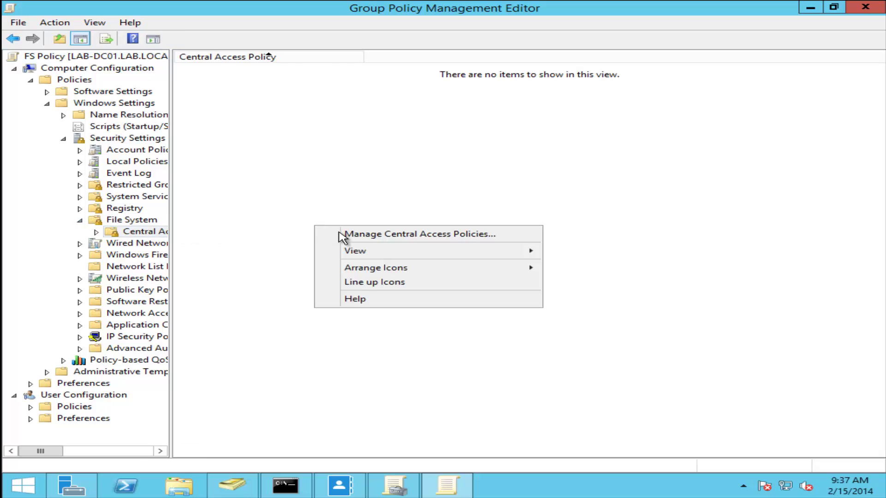
{"action": "left_click", "coordinate": [339, 233]}
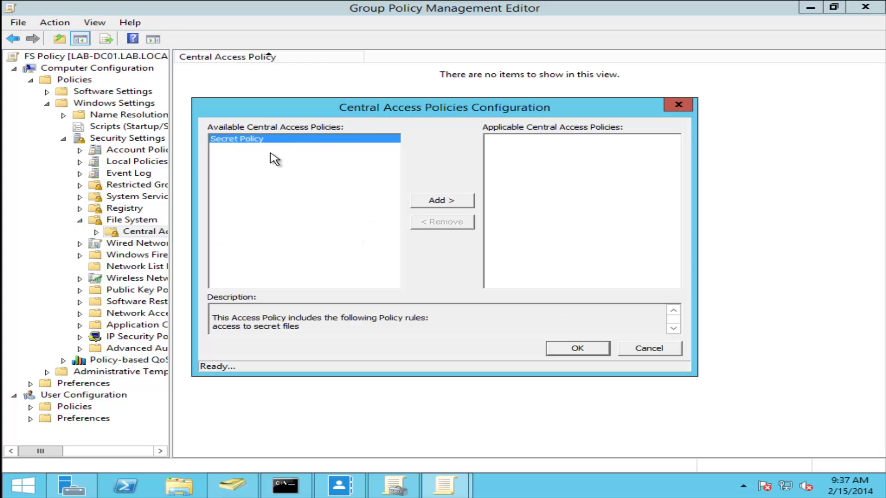
{"action": "left_click", "coordinate": [429, 201]}
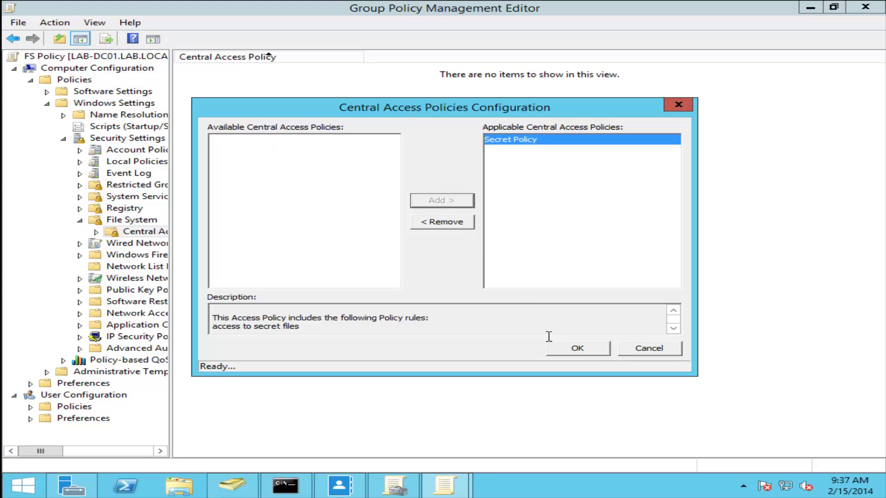
{"action": "left_click", "coordinate": [603, 351]}
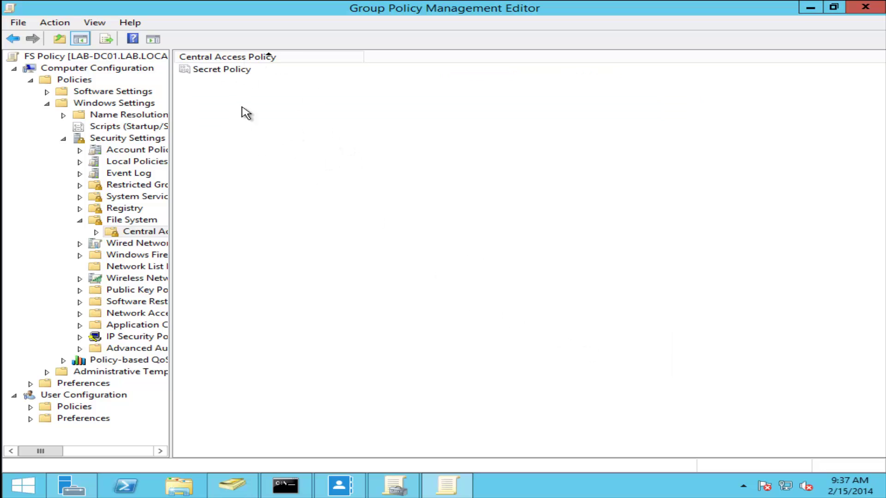
{"action": "left_click", "coordinate": [865, 7]}
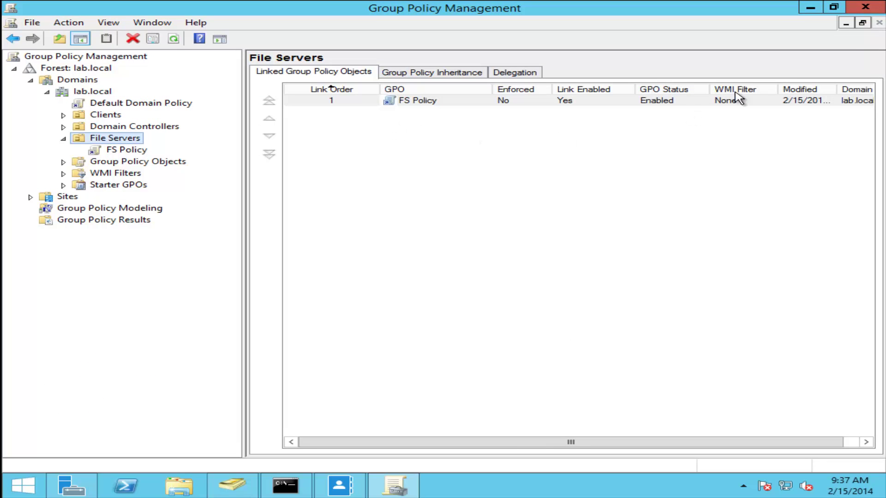
{"action": "left_click", "coordinate": [875, 7]}
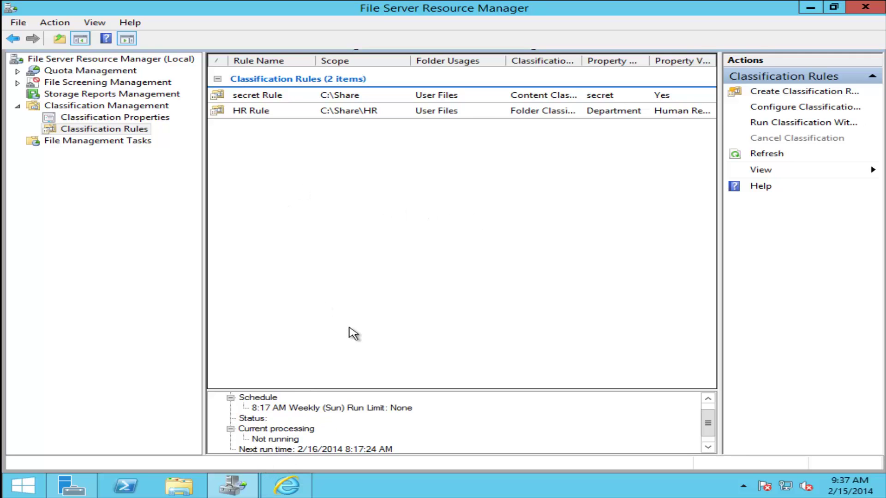
- Open the Properties of the Share folder on Local Disk (C:)
{"action": "key", "text": "super"}
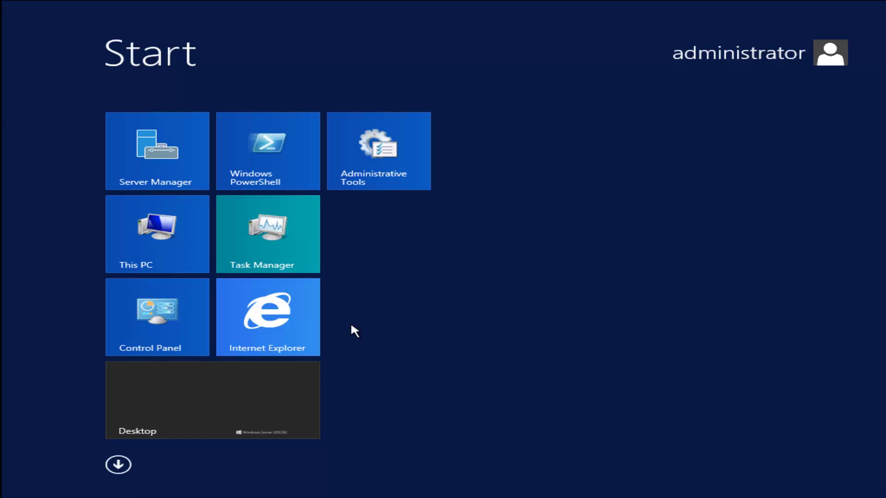
{"action": "key", "text": "super"}
{"action": "left_click", "coordinate": [193, 485]}
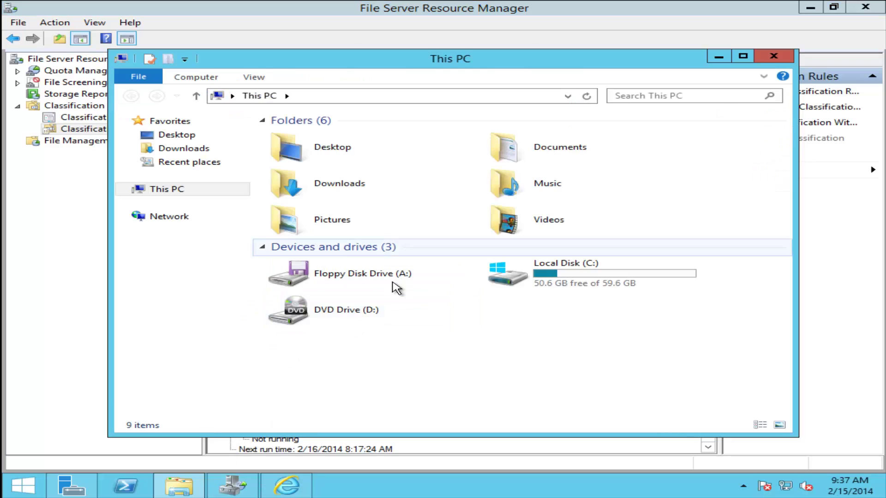
{"action": "double_click", "coordinate": [586, 283]}
{"action": "left_click", "coordinate": [322, 203]}
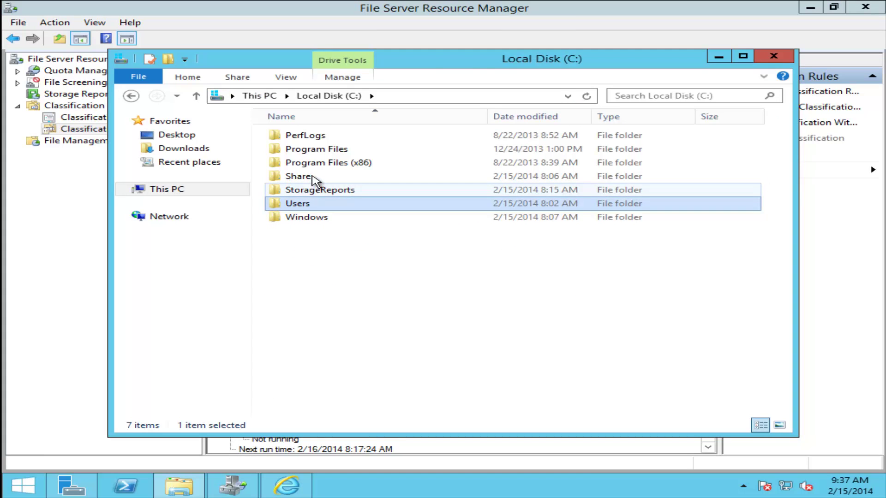
{"action": "left_click", "coordinate": [301, 175]}
{"action": "right_click", "coordinate": [300, 175]}
{"action": "left_click", "coordinate": [411, 380]}
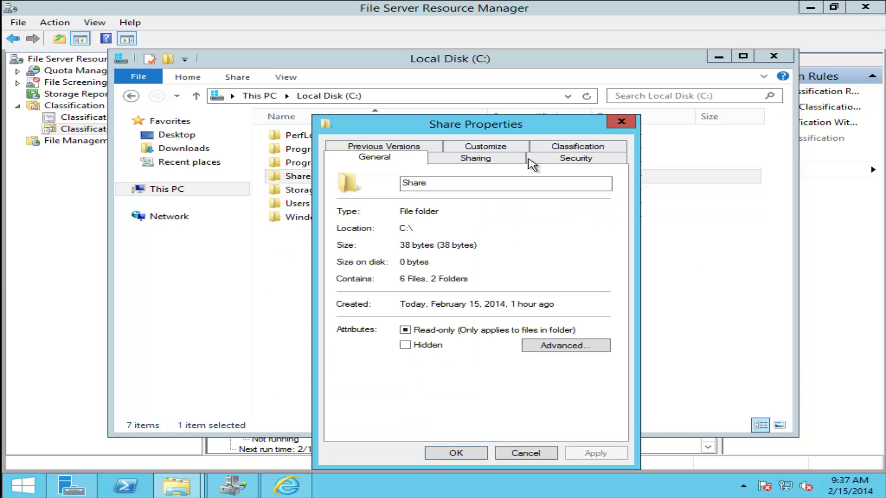
- Review Share's advanced security permissions, cancel without changes, and return to Start
{"action": "left_click", "coordinate": [569, 161]}
{"action": "left_click", "coordinate": [588, 405]}
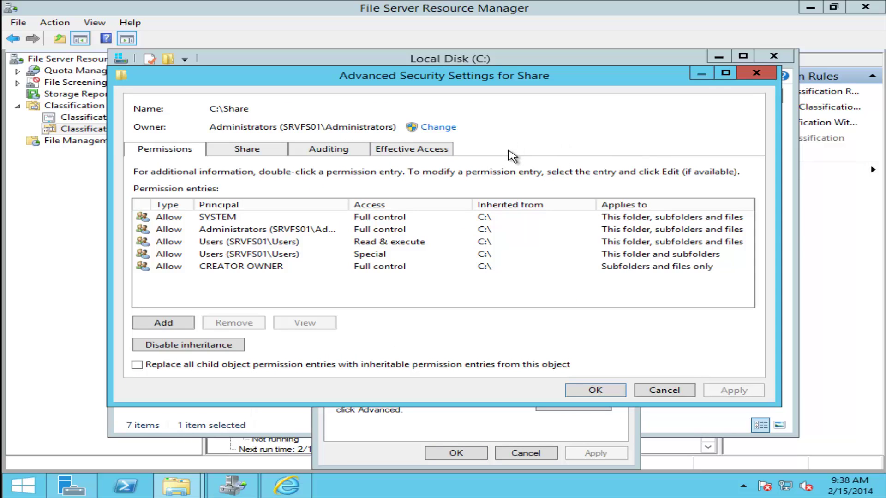
{"action": "left_click", "coordinate": [678, 391]}
{"action": "left_click", "coordinate": [533, 453]}
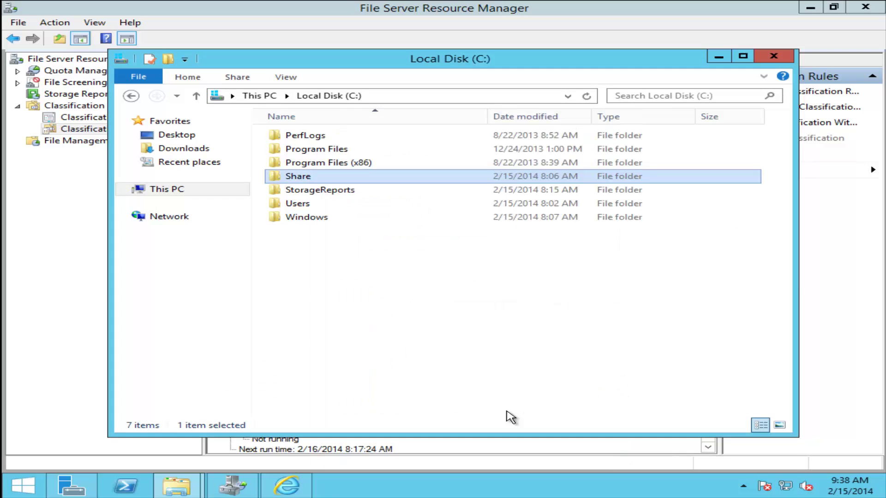
{"action": "left_click", "coordinate": [470, 312]}
{"action": "key", "text": "super"}
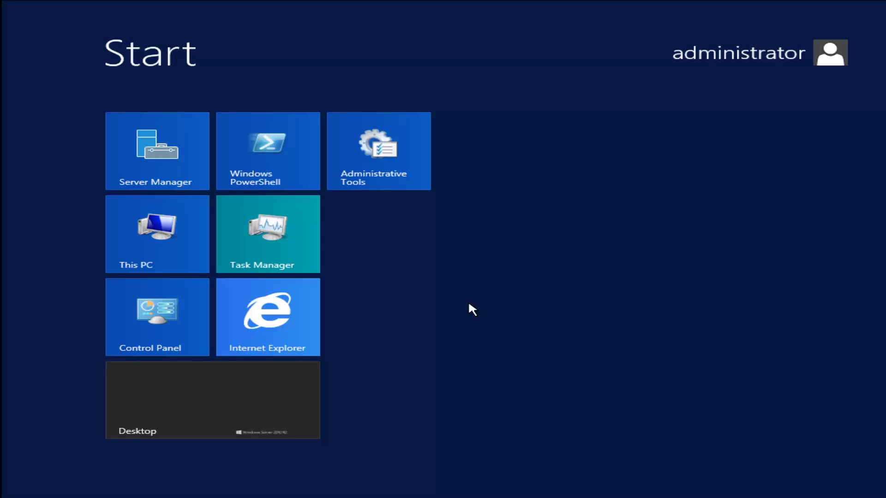
- Search for 'gpupdate /force' from Start and run it to refresh group policy
{"action": "type", "text": "gpupdate"}
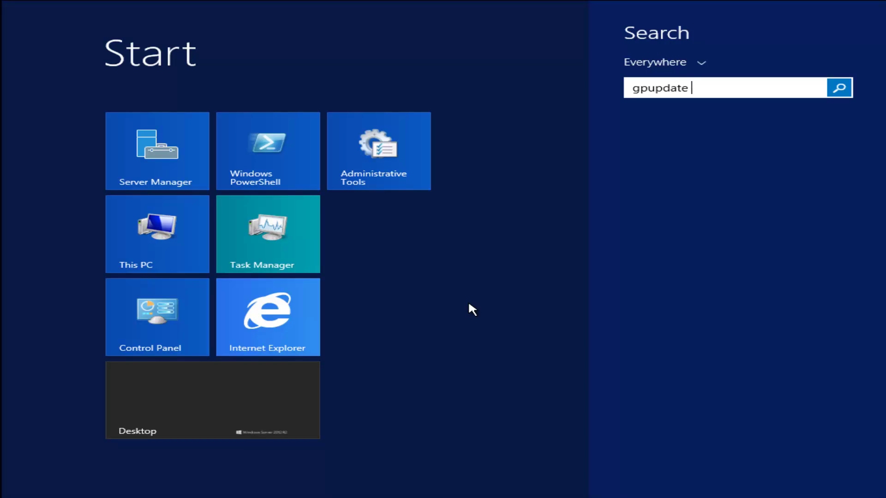
{"action": "type", "text": " /force"}
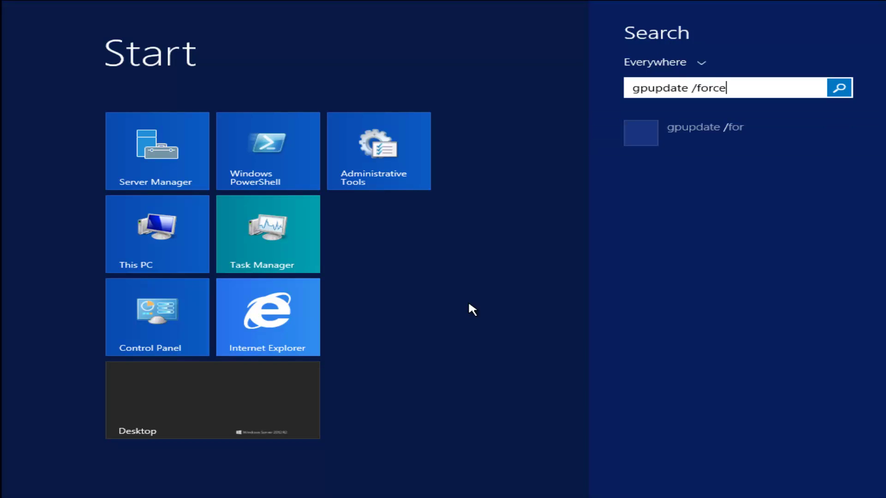
{"action": "key", "text": "Return"}
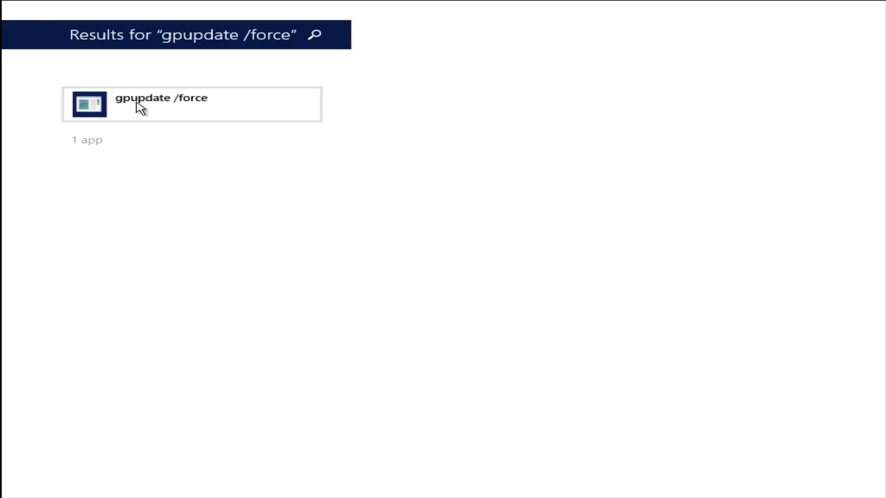
{"action": "left_click", "coordinate": [139, 105]}
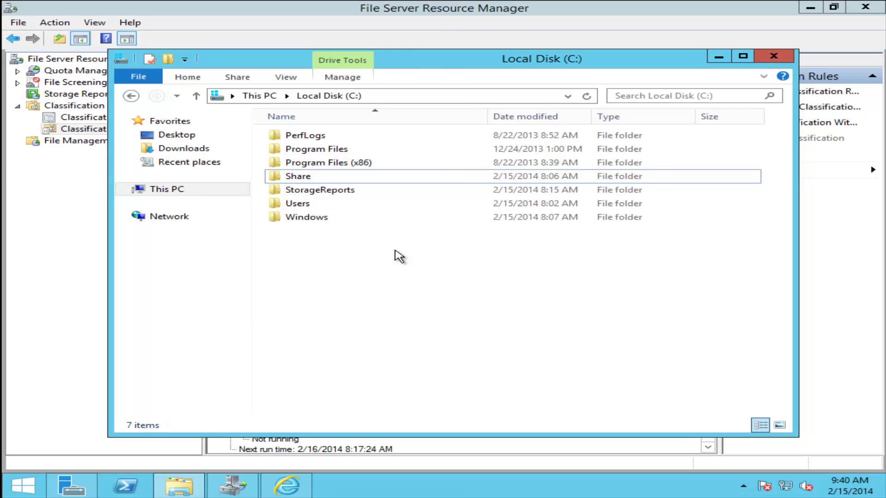
- Make Secret Policy the Share folder's central access policy and expand its access to secret files rule
{"action": "left_click", "coordinate": [321, 181]}
{"action": "right_click", "coordinate": [322, 181]}
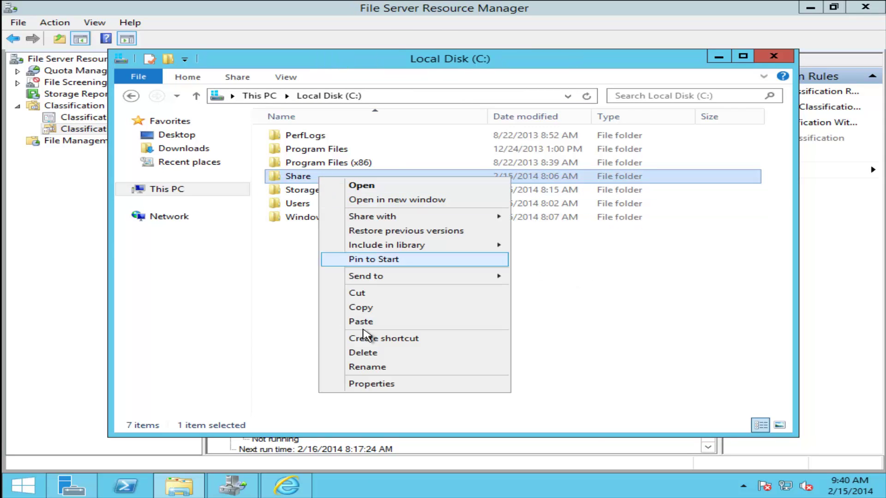
{"action": "left_click", "coordinate": [431, 384]}
{"action": "left_click", "coordinate": [585, 157]}
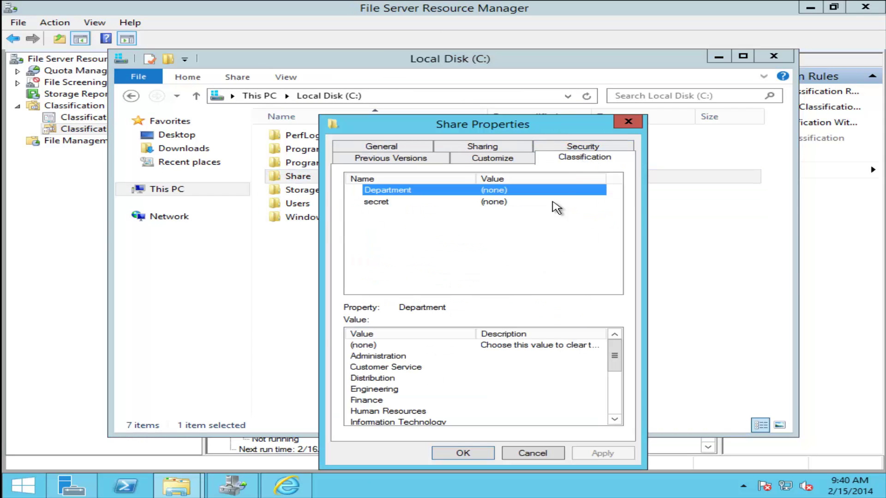
{"action": "left_click", "coordinate": [572, 147]}
{"action": "left_click", "coordinate": [592, 405]}
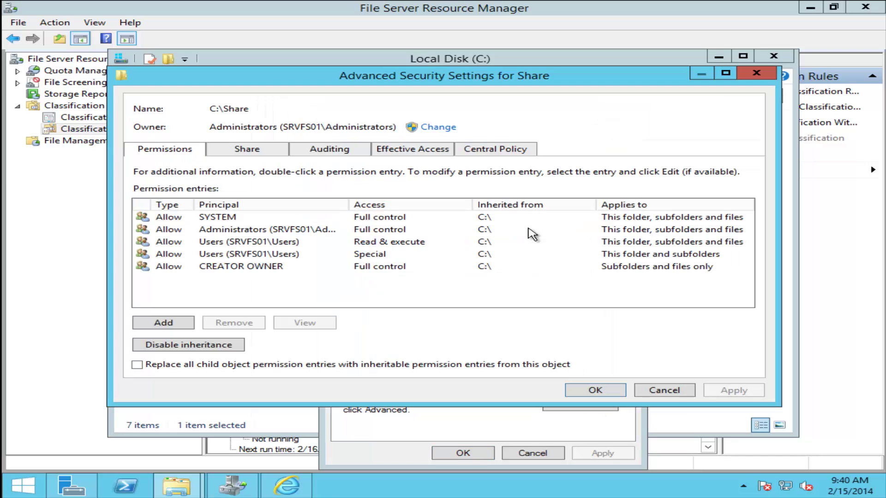
{"action": "left_click", "coordinate": [494, 153]}
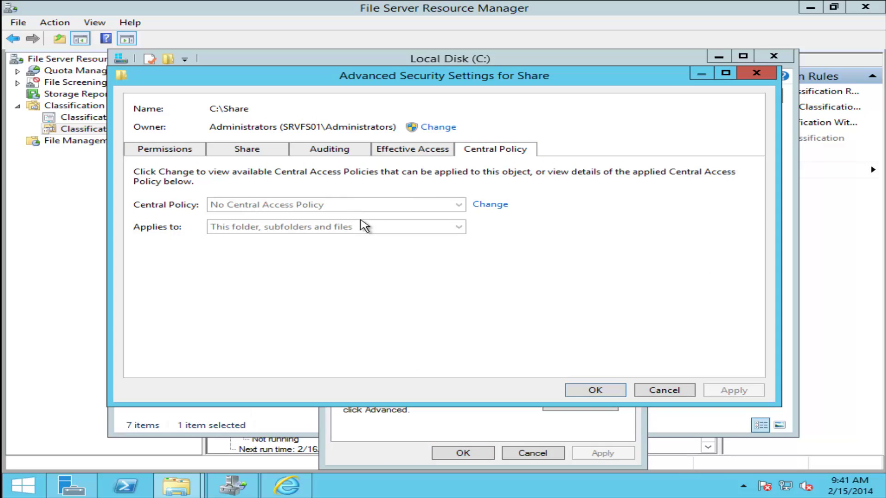
{"action": "left_click", "coordinate": [500, 204]}
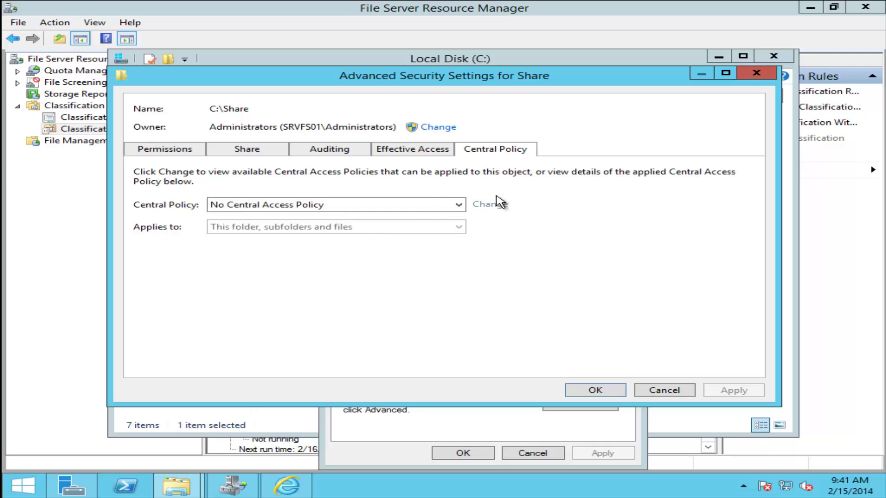
{"action": "left_click", "coordinate": [406, 206]}
{"action": "left_click", "coordinate": [318, 229]}
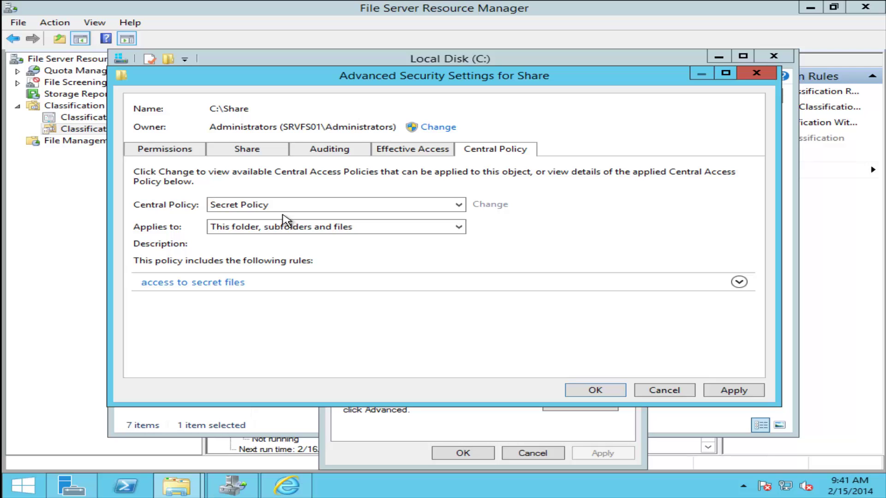
{"action": "left_click", "coordinate": [738, 282]}
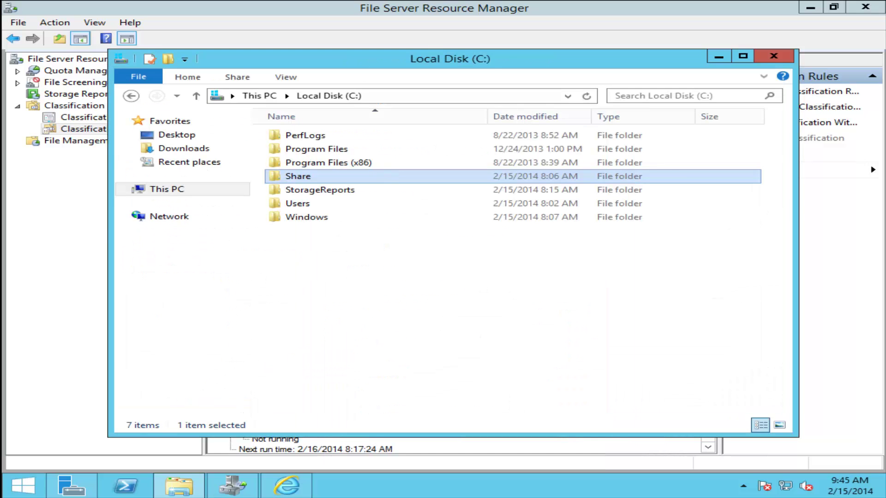
- Lock the PC and sign in to LAB as the first test user with that user's password
{"action": "key", "text": "super+l"}
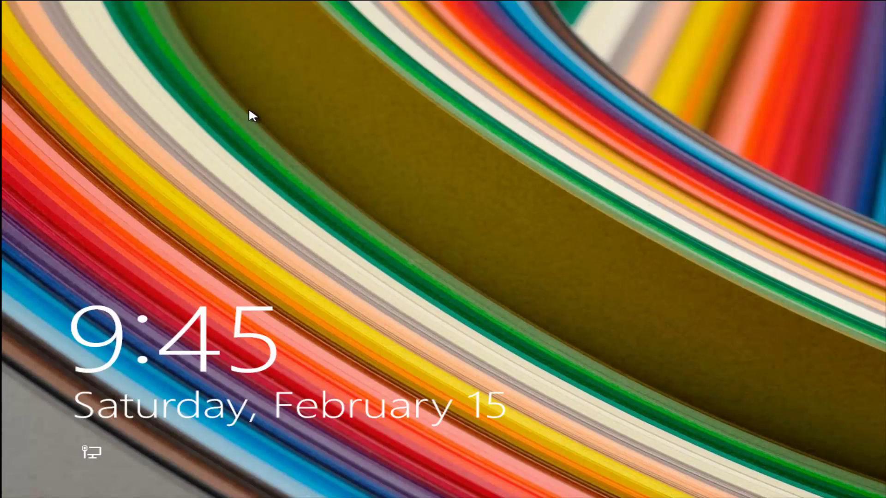
{"action": "left_click", "coordinate": [250, 113]}
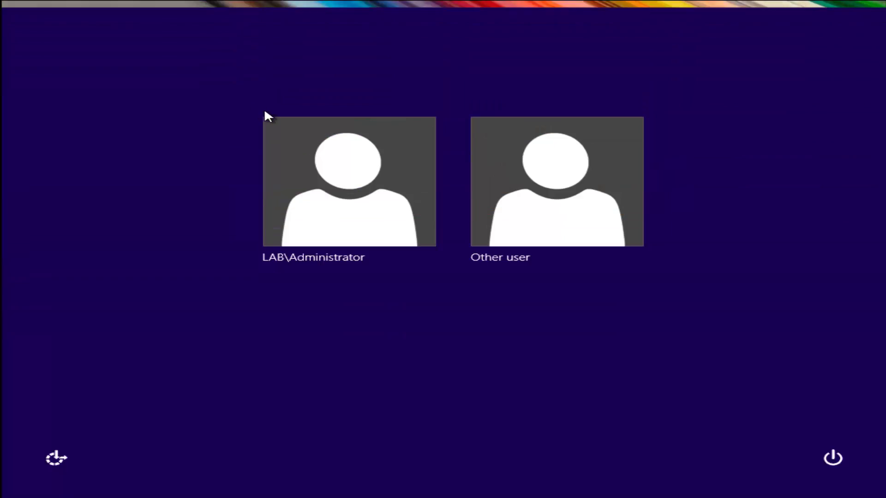
{"action": "left_click", "coordinate": [536, 163]}
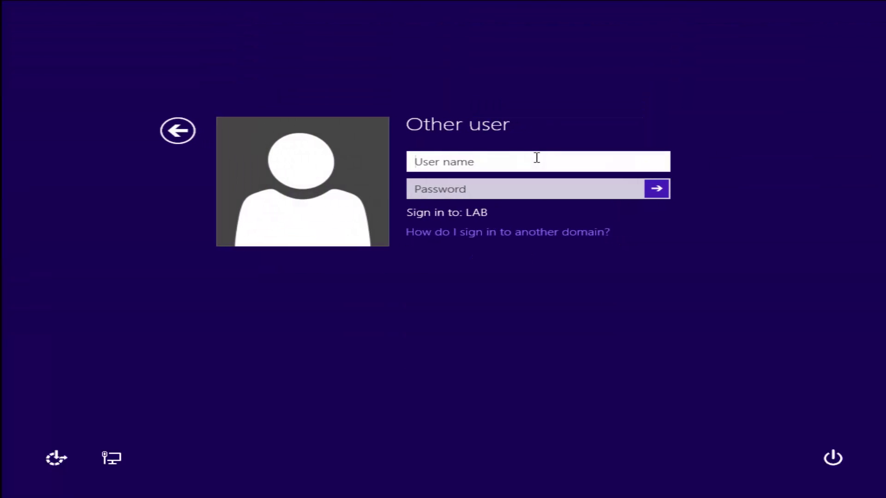
{"action": "type", "text": "ahmed"}
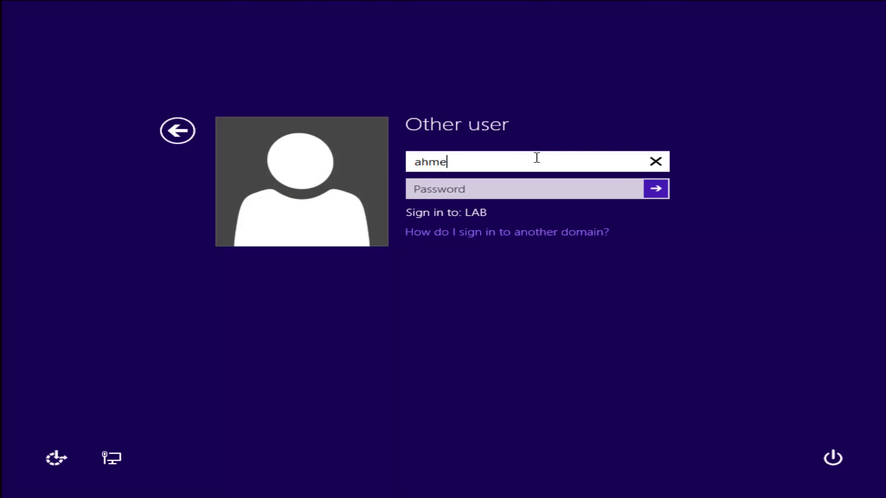
{"action": "key", "text": "Tab"}
{"action": "type", "text": "P"}
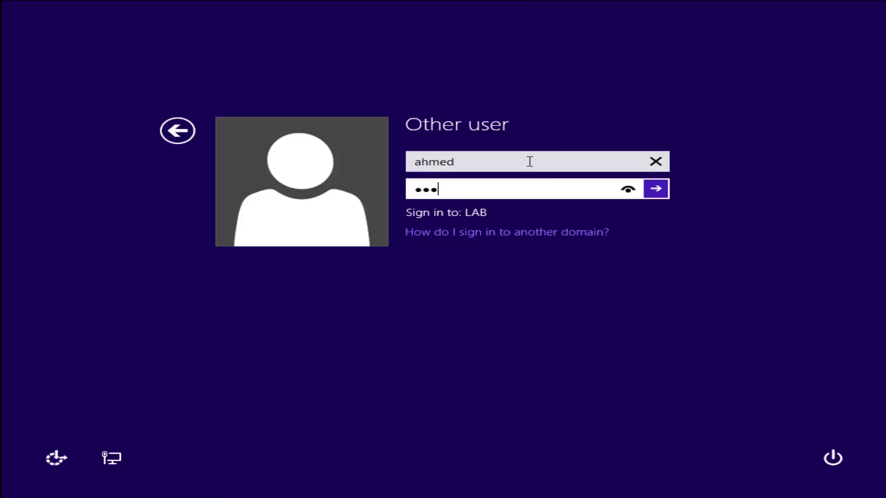
{"action": "type", "text": "@ssw0rd"}
{"action": "key", "text": "Return"}
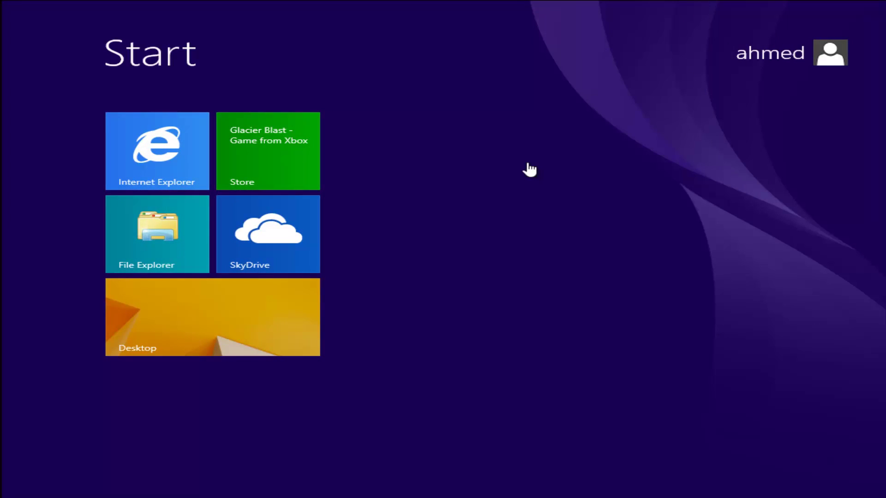
- Run whoami /claims in Command Prompt to confirm Department is Human Resources, then close the window
{"action": "type", "text": "cmd"}
{"action": "key", "text": "Return"}
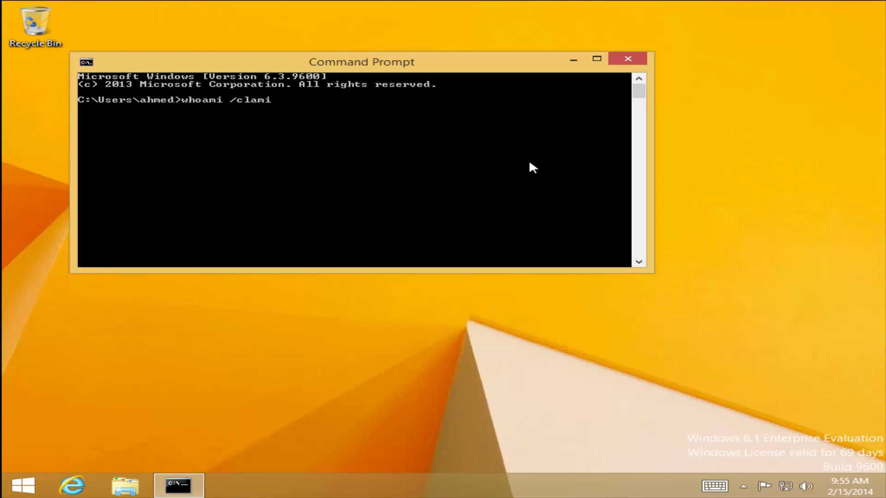
{"action": "type", "text": "mis"}
{"action": "key", "text": "Return"}
{"action": "key", "text": "Up"}
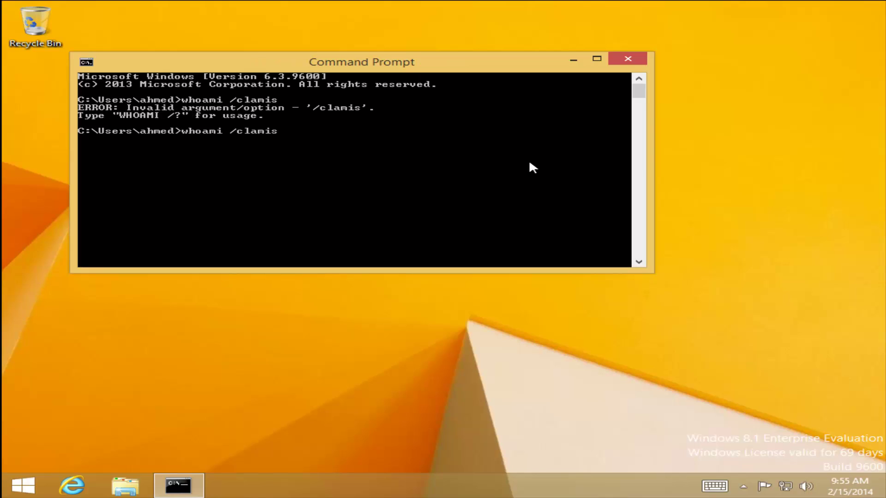
{"action": "type", "text": "m"}
{"action": "key", "text": "Return"}
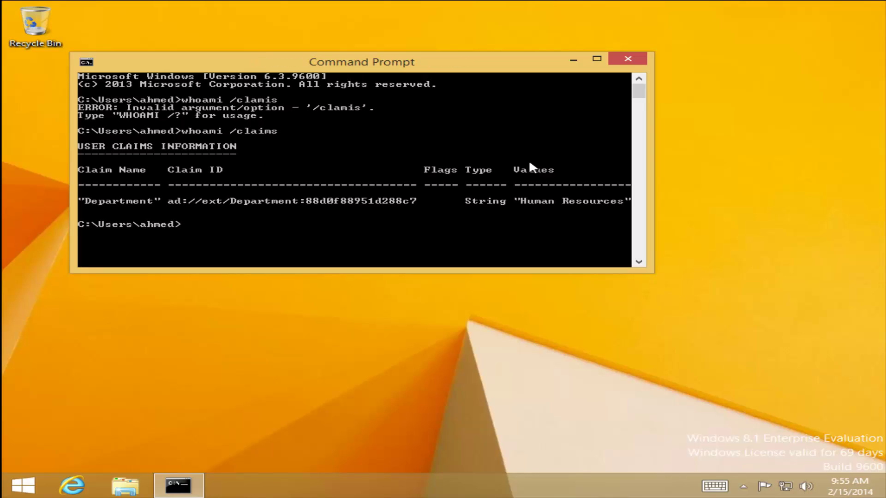
{"action": "double_click", "coordinate": [519, 68]}
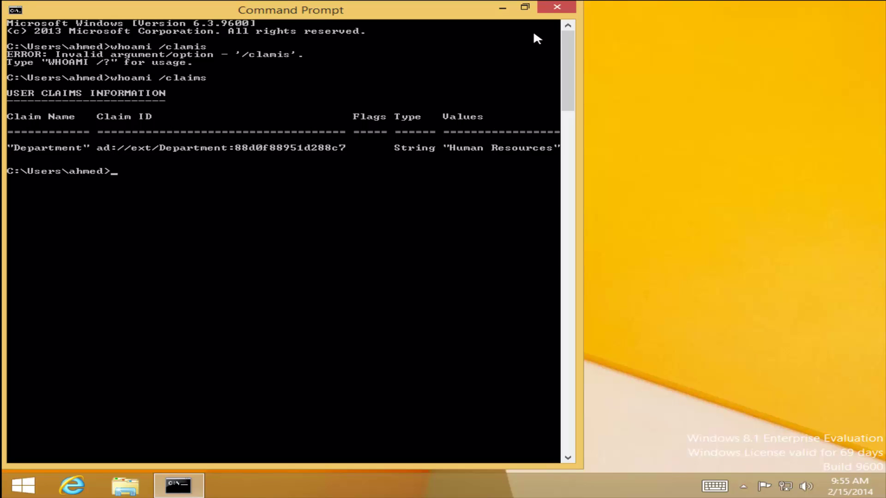
{"action": "left_click", "coordinate": [557, 7]}
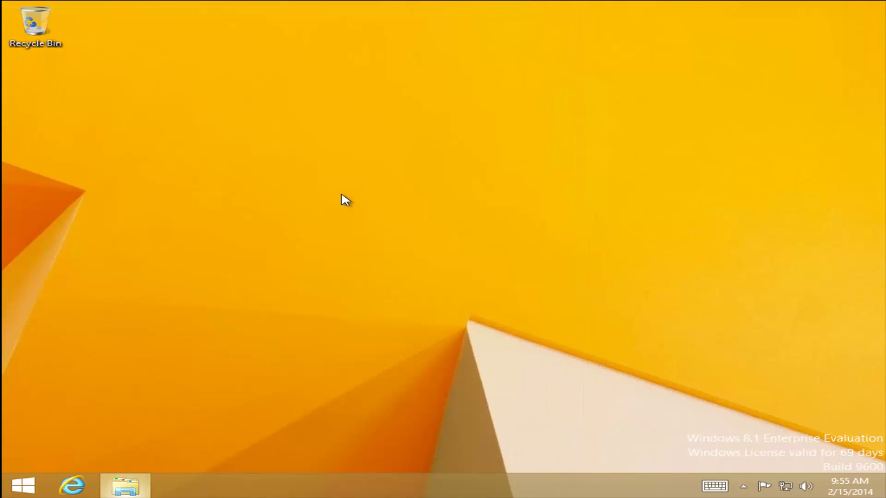
- Browse to the Share folder on \\srvfs01 in File Explorer
{"action": "key", "text": "super+e"}
{"action": "left_click", "coordinate": [328, 96]}
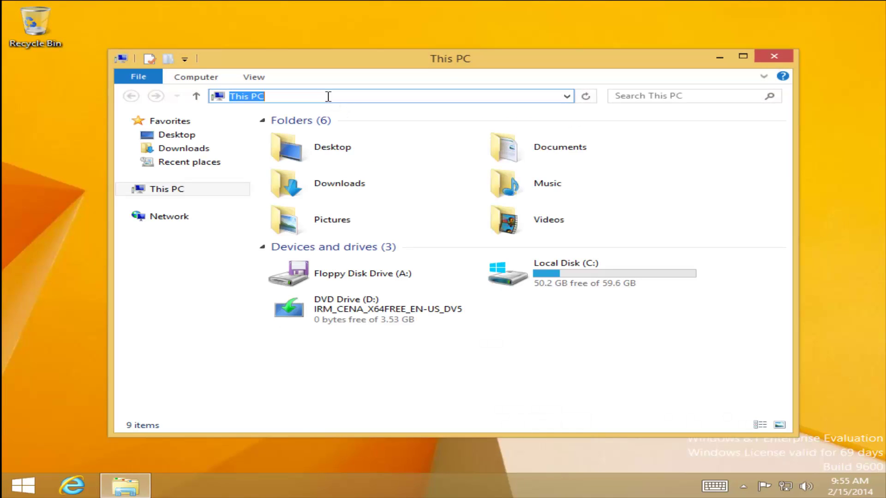
{"action": "type", "text": "\\\\srvfs01"}
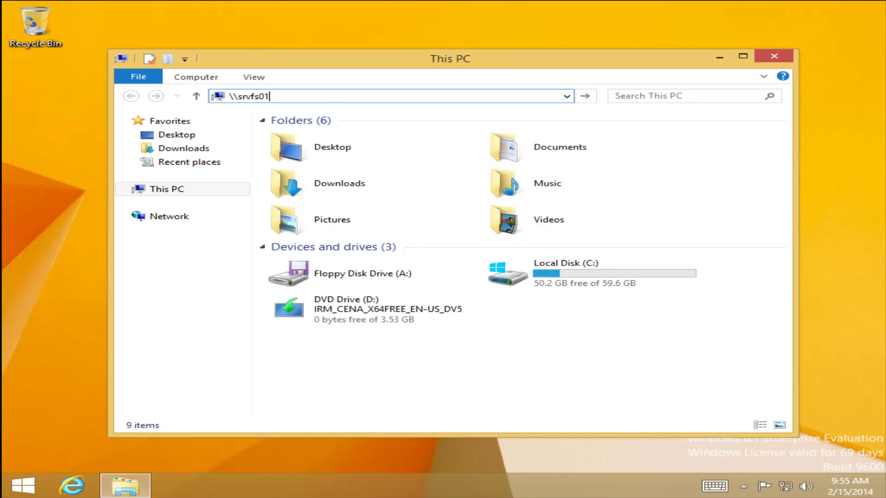
{"action": "key", "text": "Return"}
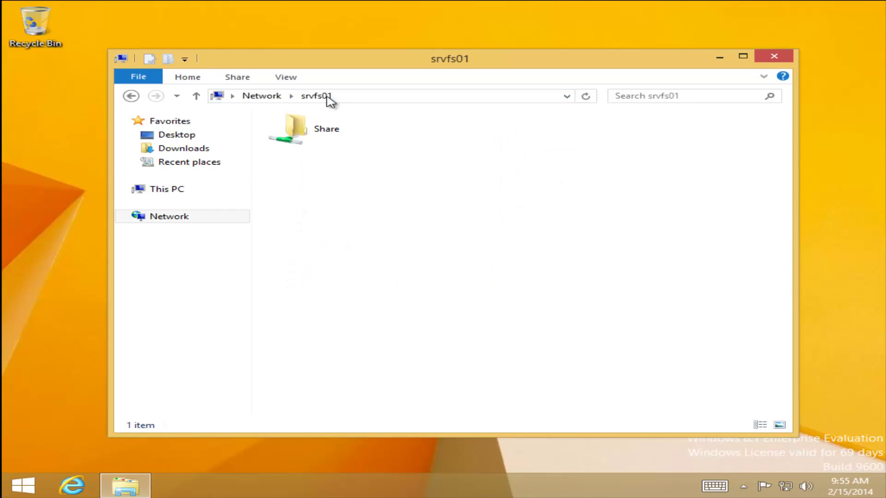
{"action": "double_click", "coordinate": [295, 126]}
- Open and close text files 1, 2 and 3 in the HR folder
{"action": "double_click", "coordinate": [347, 136]}
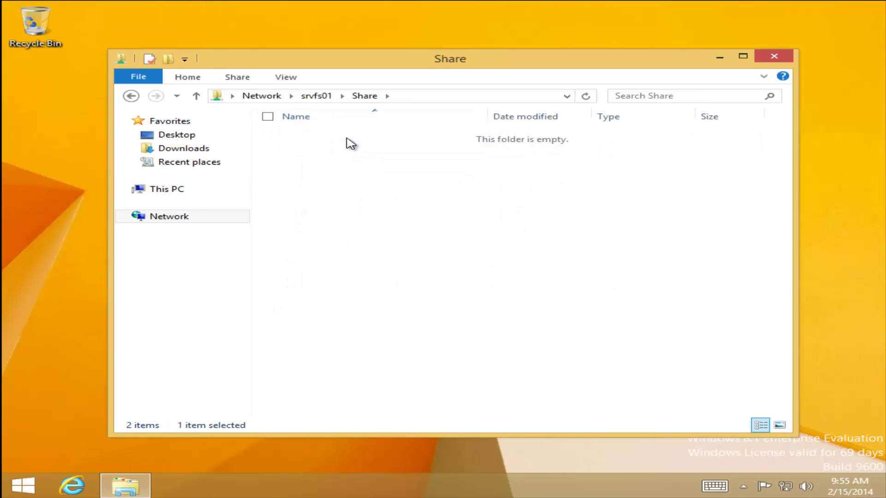
{"action": "double_click", "coordinate": [334, 134]}
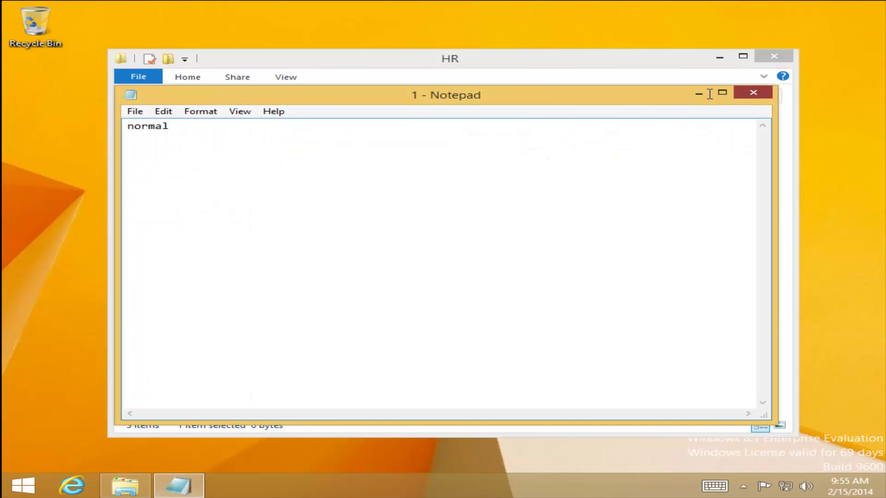
{"action": "left_click", "coordinate": [754, 93]}
{"action": "double_click", "coordinate": [395, 147]}
{"action": "left_click", "coordinate": [753, 93]}
{"action": "double_click", "coordinate": [397, 165]}
{"action": "left_click", "coordinate": [753, 93]}
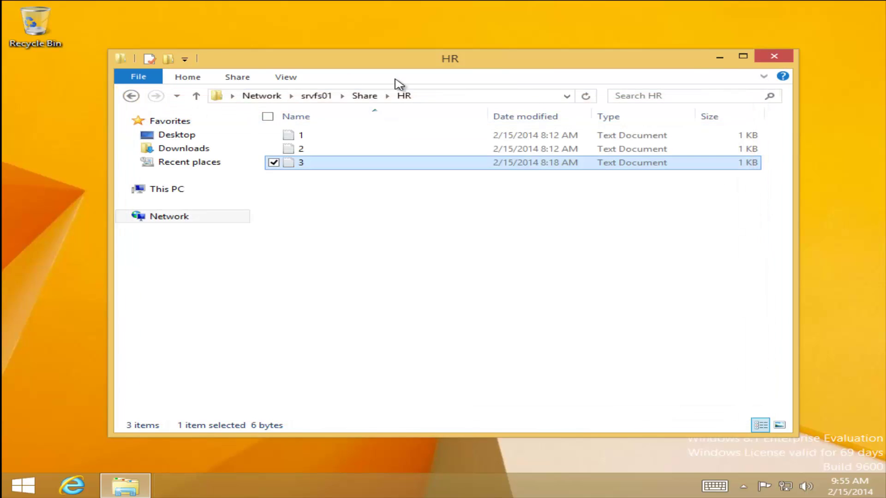
- Open and close text files 1, 2 and 3 in the IT folder, then return to Share
{"action": "left_click", "coordinate": [369, 97]}
{"action": "double_click", "coordinate": [323, 149]}
{"action": "double_click", "coordinate": [325, 136]}
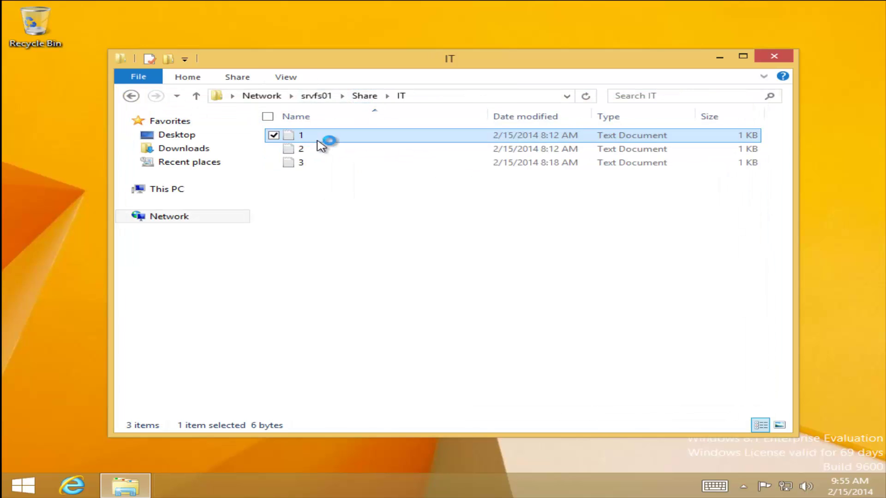
{"action": "left_click", "coordinate": [754, 93]}
{"action": "left_click", "coordinate": [367, 148]}
{"action": "double_click", "coordinate": [368, 148]}
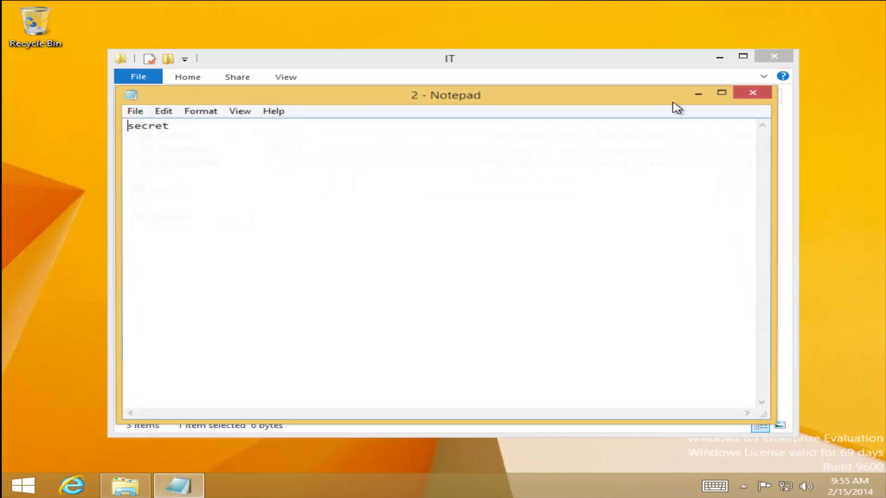
{"action": "left_click", "coordinate": [757, 93]}
{"action": "left_click", "coordinate": [397, 164]}
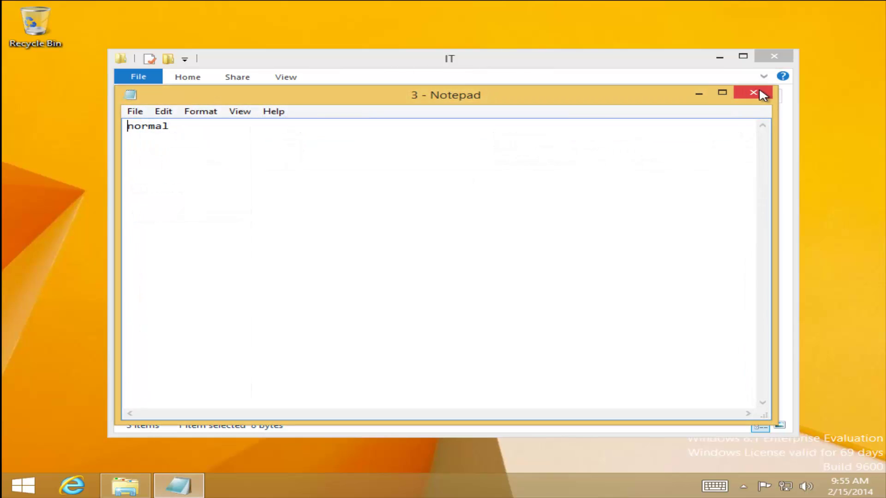
{"action": "left_click", "coordinate": [757, 92]}
{"action": "left_click", "coordinate": [362, 96]}
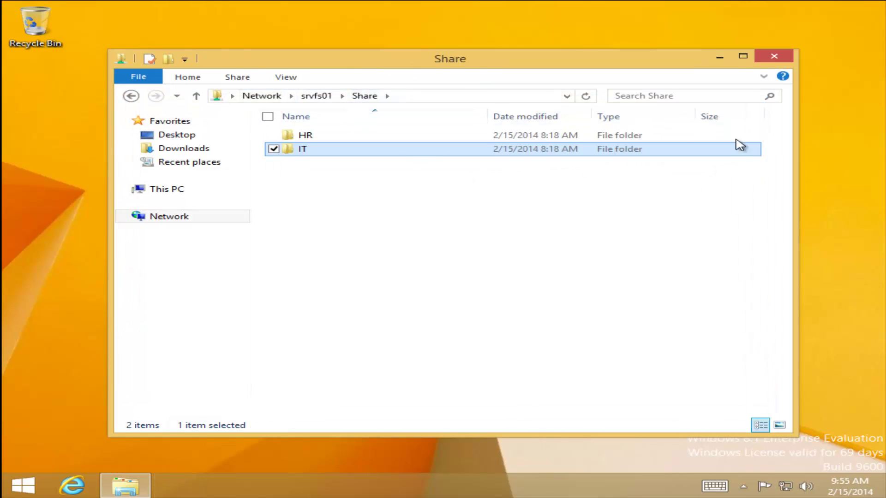
{"action": "left_click", "coordinate": [30, 482]}
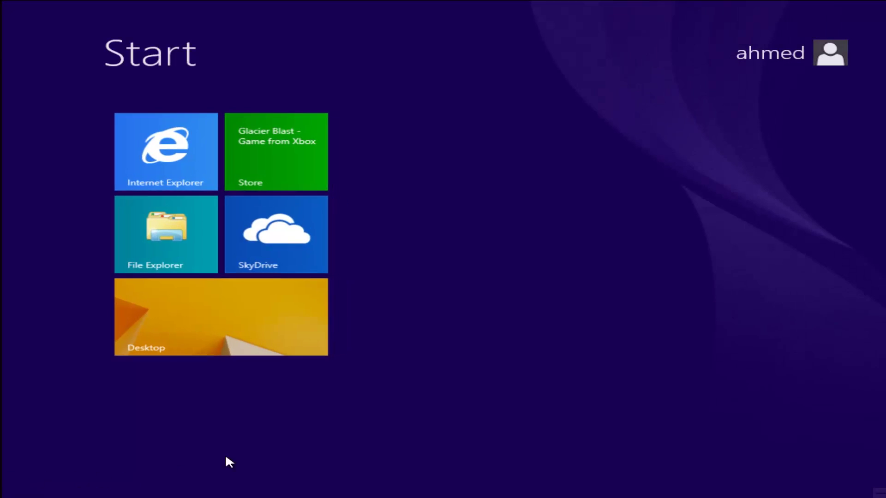
- Sign out, then sign in to LAB as the second test user with that user's password
{"action": "left_click", "coordinate": [783, 54]}
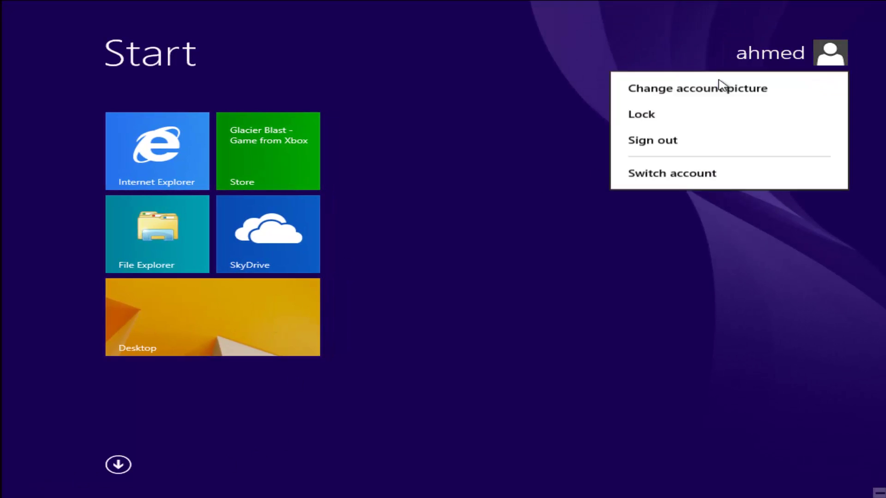
{"action": "left_click", "coordinate": [706, 147]}
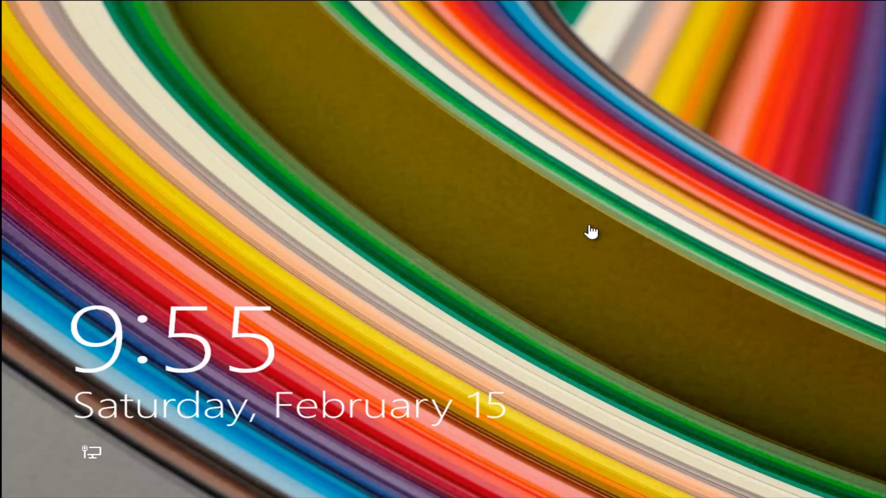
{"action": "left_click", "coordinate": [375, 243]}
{"action": "left_click", "coordinate": [526, 189]}
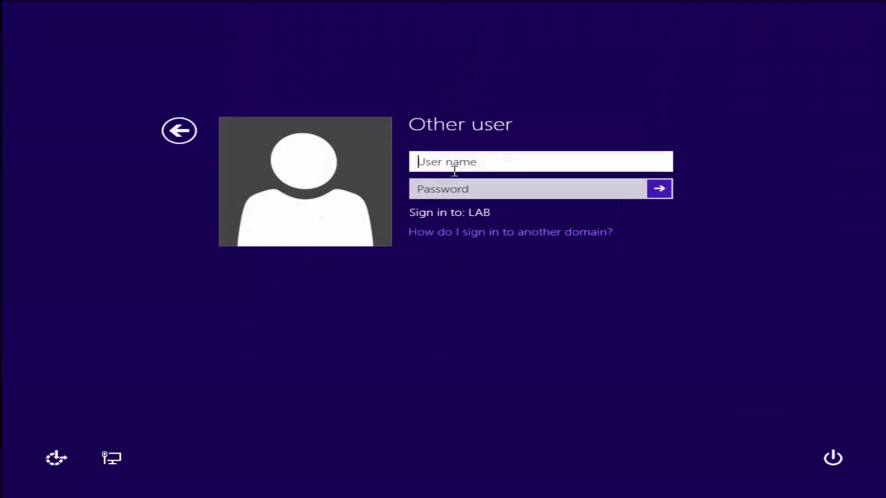
{"action": "type", "text": "moham"}
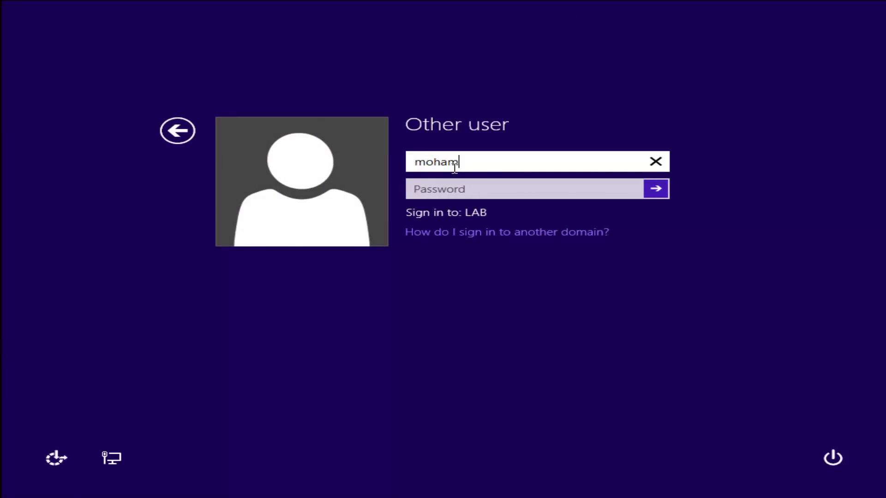
{"action": "type", "text": "ed"}
{"action": "key", "text": "Tab"}
{"action": "type", "text": "••"}
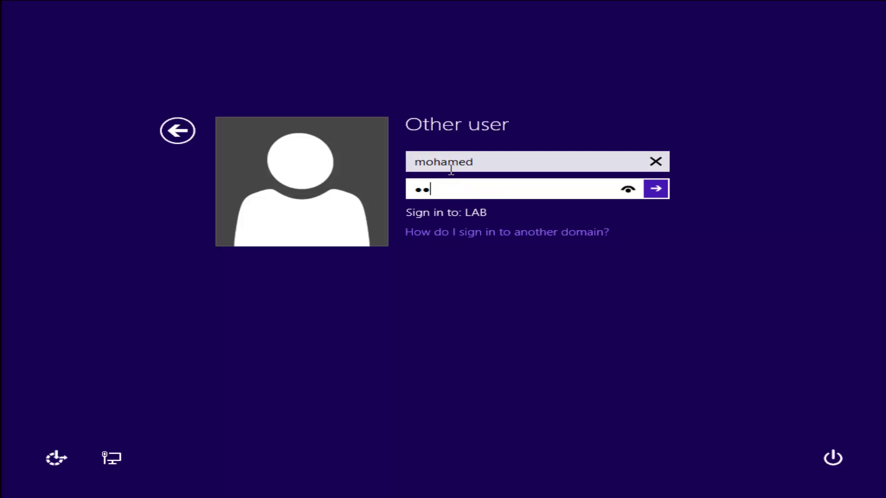
{"action": "type", "text": "••••••"}
{"action": "key", "text": "Return"}
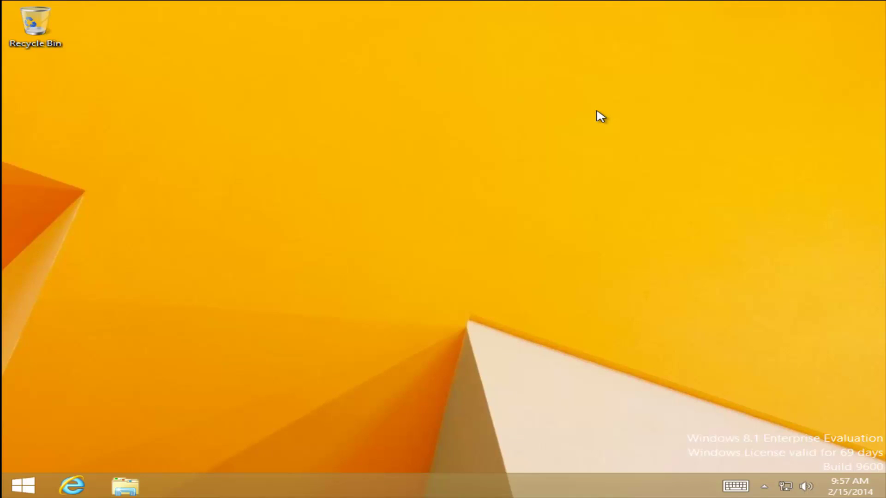
- Run whoami /claims as the second user, confirming Department is Human Resources, and close Command Prompt
{"action": "key", "text": "super"}
{"action": "type", "text": "cmd"}
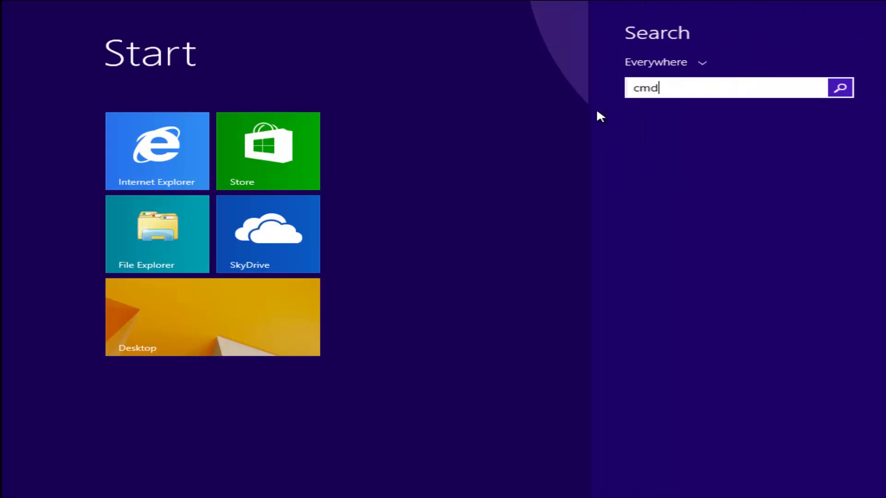
{"action": "key", "text": "Return"}
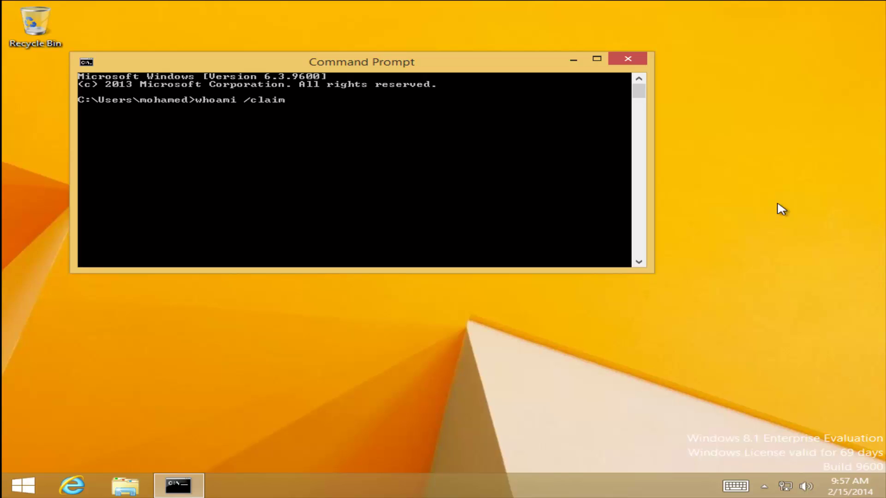
{"action": "type", "text": "s"}
{"action": "key", "text": "Return"}
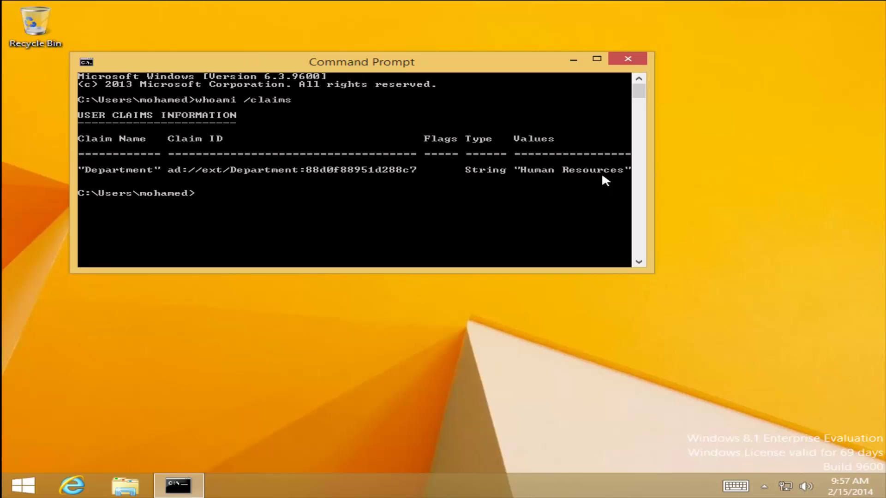
{"action": "left_click", "coordinate": [627, 58]}
{"action": "left_click", "coordinate": [125, 485]}
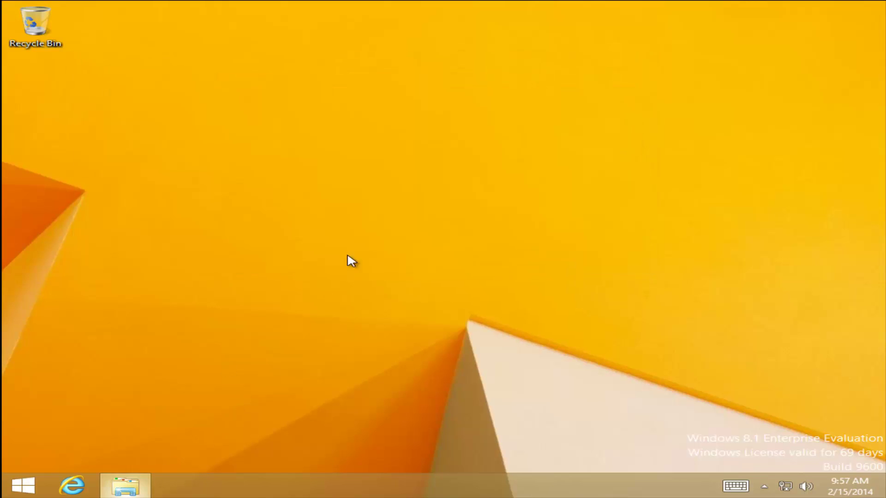
- Go to \\srvfs01 and open its Share folder
{"action": "left_click", "coordinate": [394, 94]}
{"action": "type", "text": "\\\\srvfs0"}
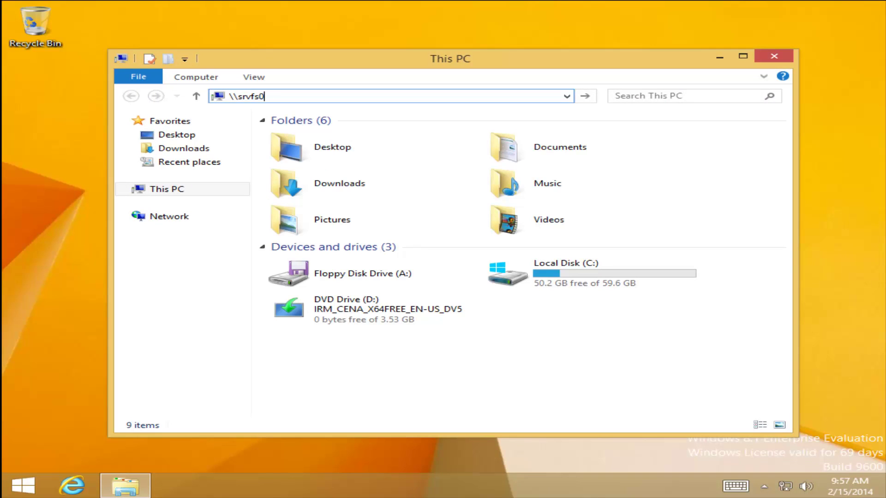
{"action": "type", "text": "1"}
{"action": "key", "text": "Return"}
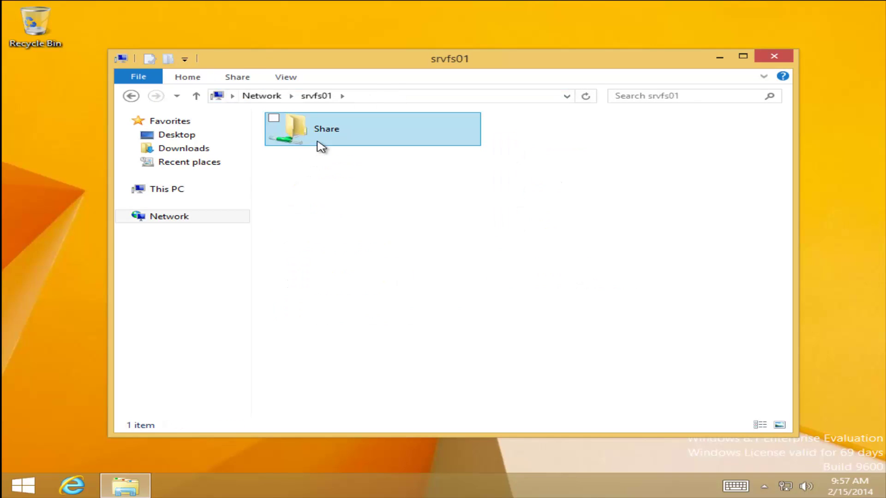
{"action": "double_click", "coordinate": [321, 145]}
- Test HR files 1–3: file 1 opens, while files 2 and 3 return Access is denied
{"action": "double_click", "coordinate": [322, 136]}
{"action": "double_click", "coordinate": [321, 136]}
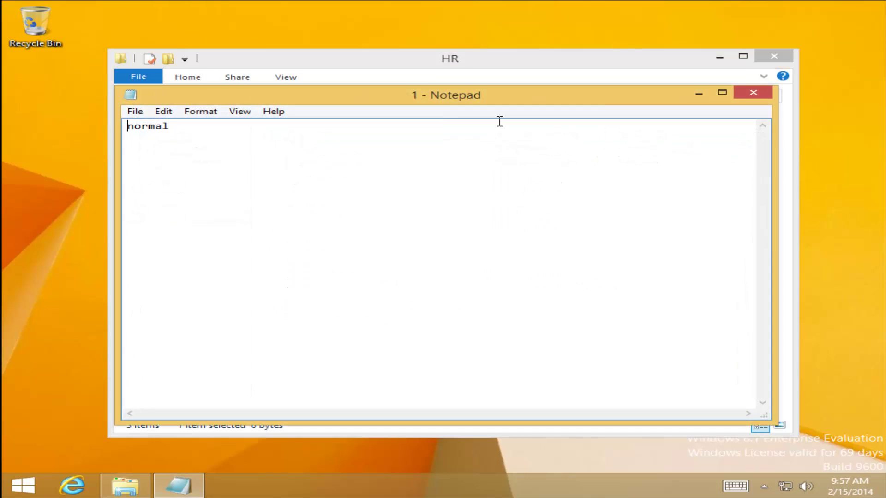
{"action": "left_click", "coordinate": [753, 93]}
{"action": "double_click", "coordinate": [370, 152]}
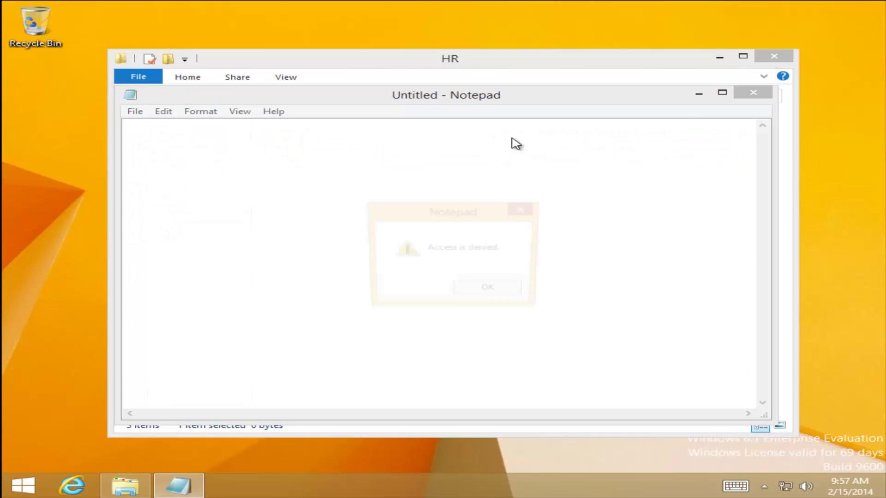
{"action": "left_click", "coordinate": [507, 294]}
{"action": "left_click", "coordinate": [753, 93]}
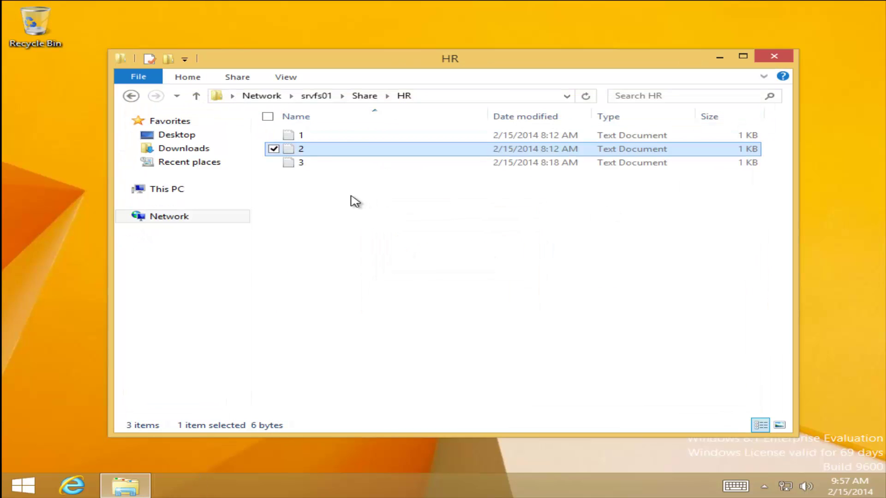
{"action": "double_click", "coordinate": [321, 163]}
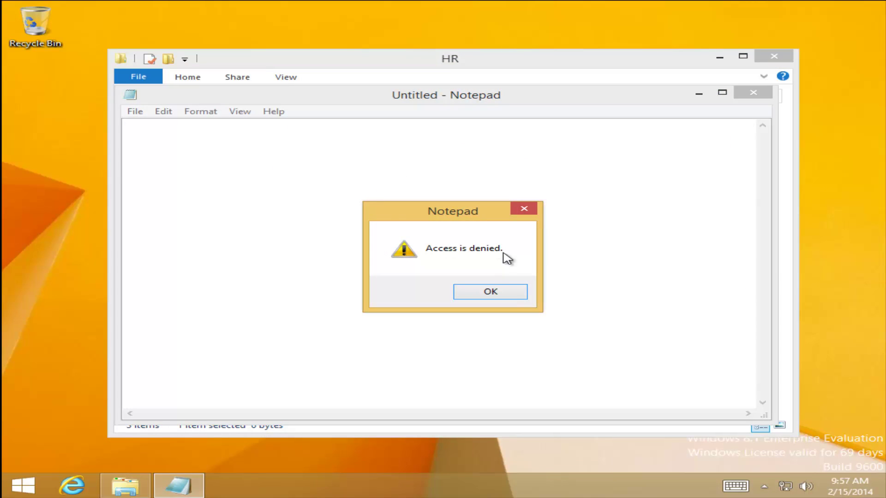
{"action": "left_click", "coordinate": [507, 294]}
{"action": "left_click", "coordinate": [753, 93]}
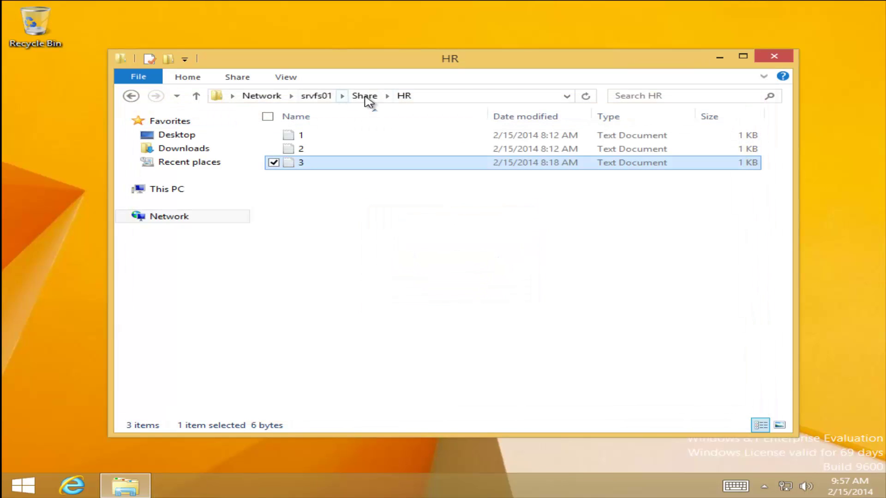
- Test IT files 1–3: file 2 returns Access is denied, and file 3 opens showing 'normal'
{"action": "left_click", "coordinate": [364, 96]}
{"action": "double_click", "coordinate": [306, 150]}
{"action": "double_click", "coordinate": [339, 136]}
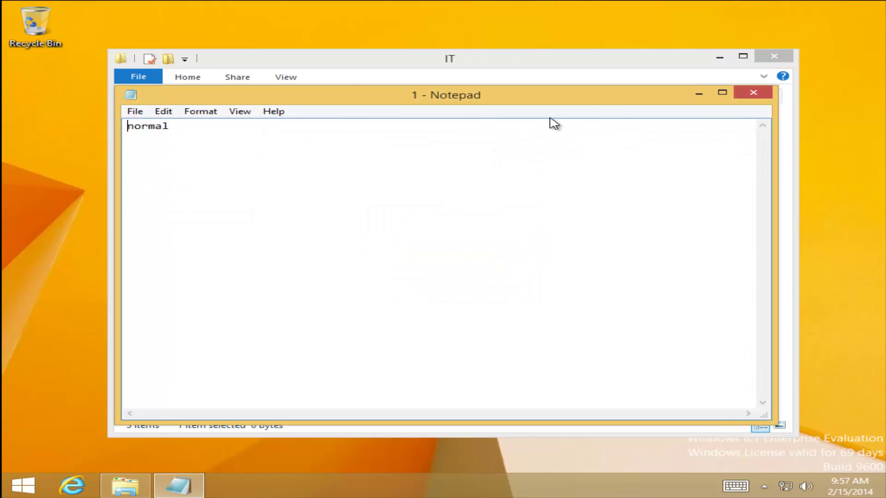
{"action": "key", "text": "super+Up"}
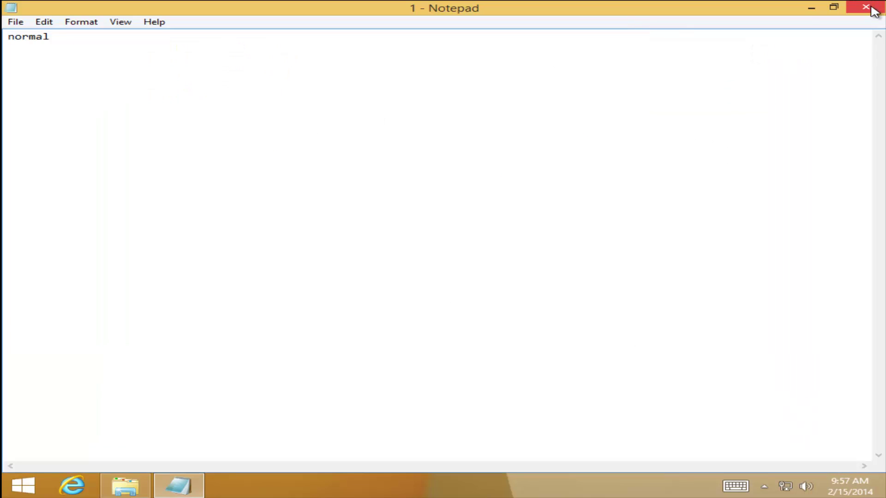
{"action": "left_click", "coordinate": [872, 7]}
{"action": "double_click", "coordinate": [330, 149]}
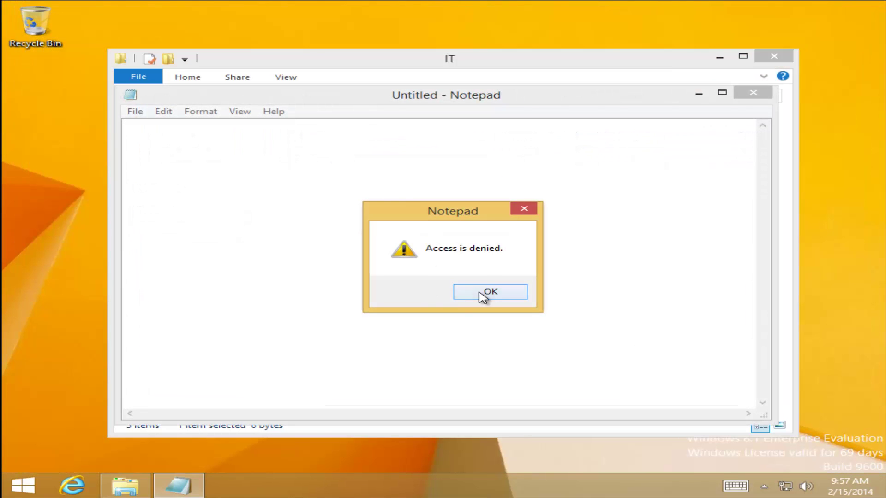
{"action": "left_click", "coordinate": [484, 295]}
{"action": "left_click", "coordinate": [753, 92]}
{"action": "double_click", "coordinate": [337, 164]}
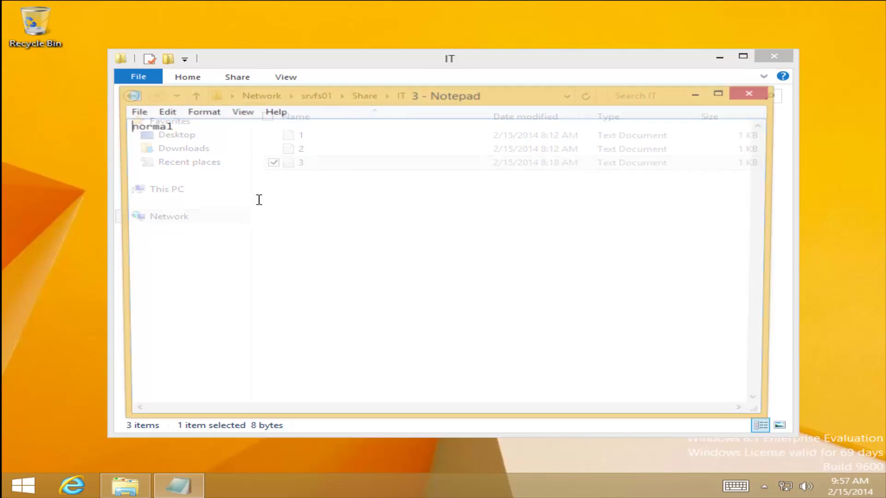
- Close the Notepad file and switch back to Server Manager on the server
{"action": "left_click", "coordinate": [753, 92]}
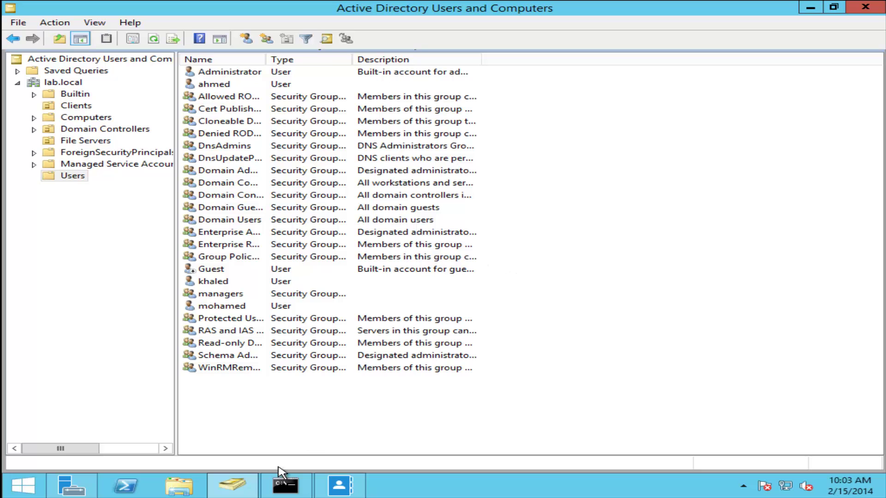
{"action": "left_click", "coordinate": [71, 484]}
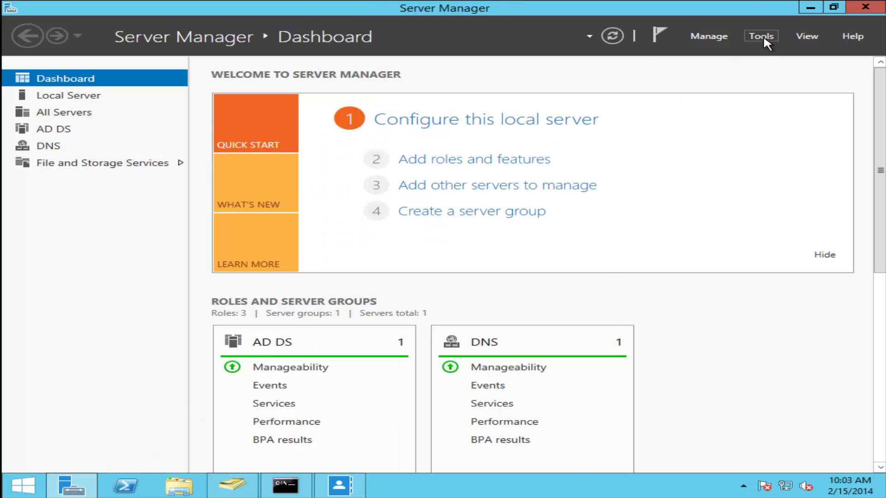
- Open the FS Policy GPO under File Servers for editing in Group Policy Management
{"action": "left_click", "coordinate": [762, 36]}
{"action": "left_click", "coordinate": [693, 209]}
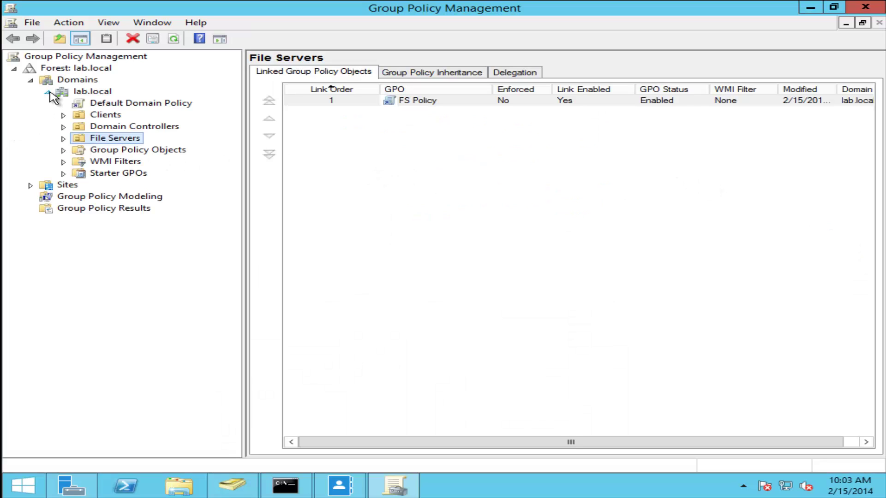
{"action": "left_click", "coordinate": [64, 139]}
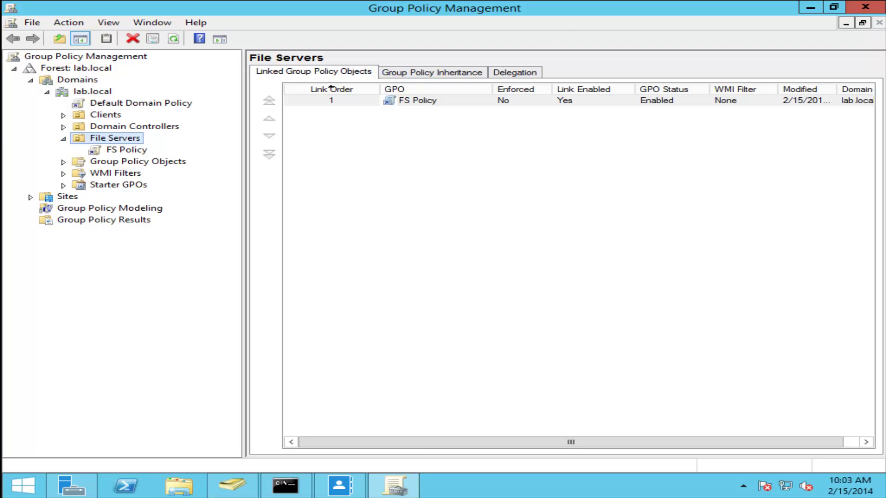
{"action": "left_click", "coordinate": [122, 149]}
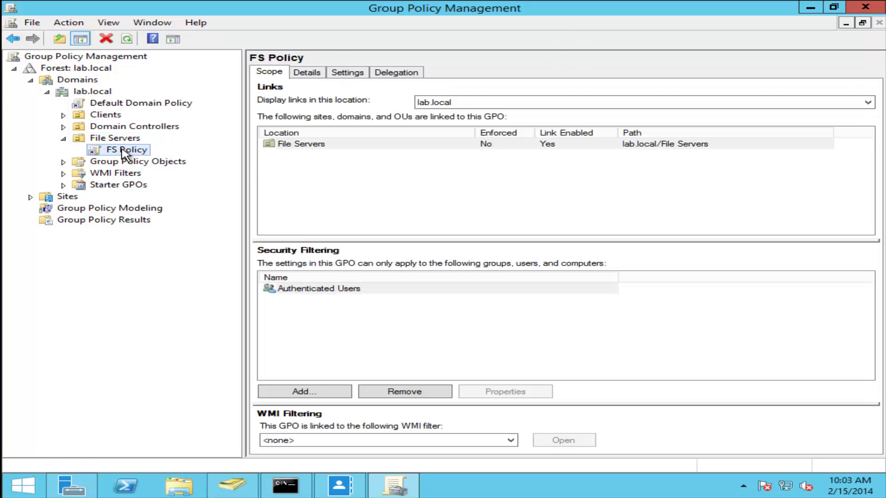
{"action": "right_click", "coordinate": [121, 149]}
{"action": "left_click", "coordinate": [172, 159]}
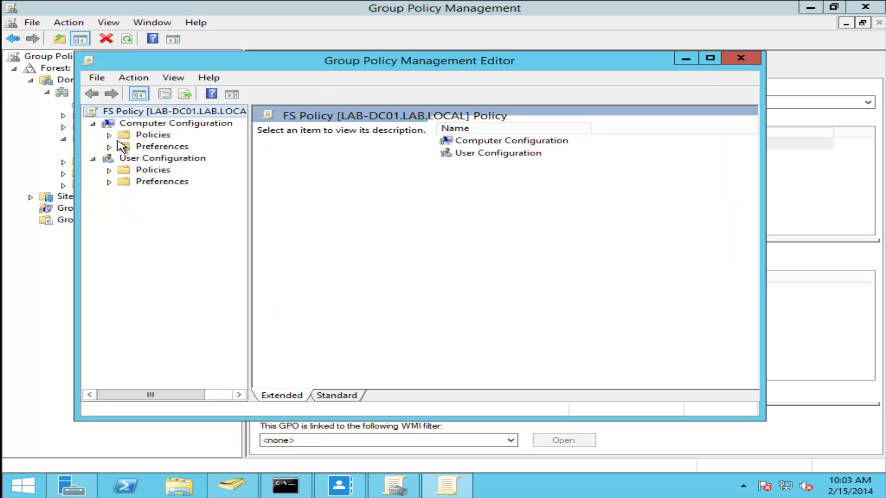
- Go to Administrative Templates > System > Access-Denied Assistance and open 'Customize message for Access Denied errors'
{"action": "left_click", "coordinate": [110, 135]}
{"action": "left_click", "coordinate": [127, 170]}
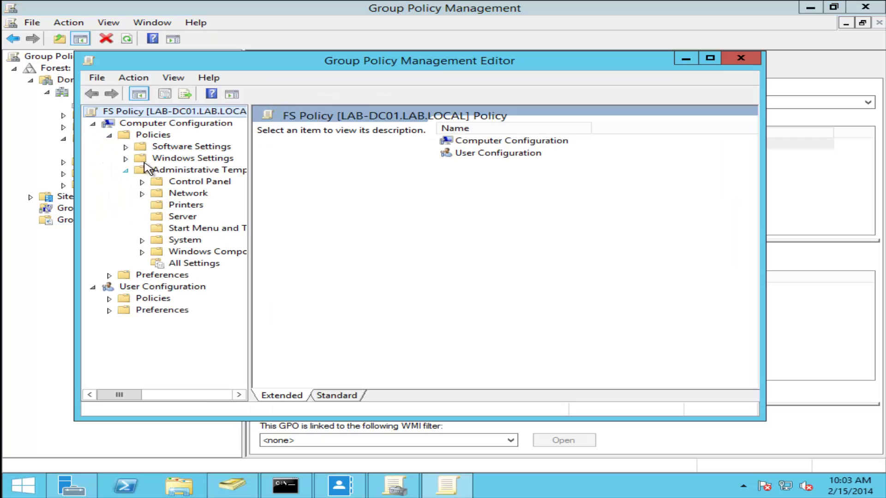
{"action": "left_click", "coordinate": [171, 241]}
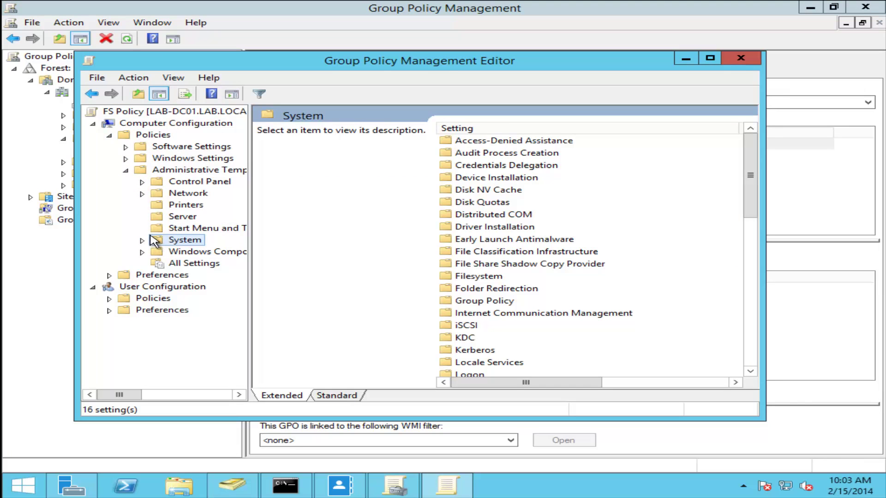
{"action": "left_click", "coordinate": [484, 143]}
{"action": "double_click", "coordinate": [484, 143]}
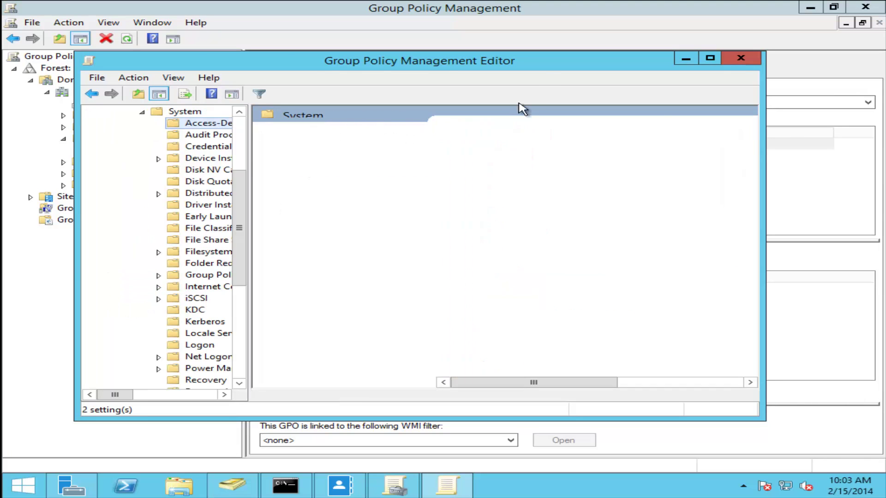
{"action": "double_click", "coordinate": [544, 64]}
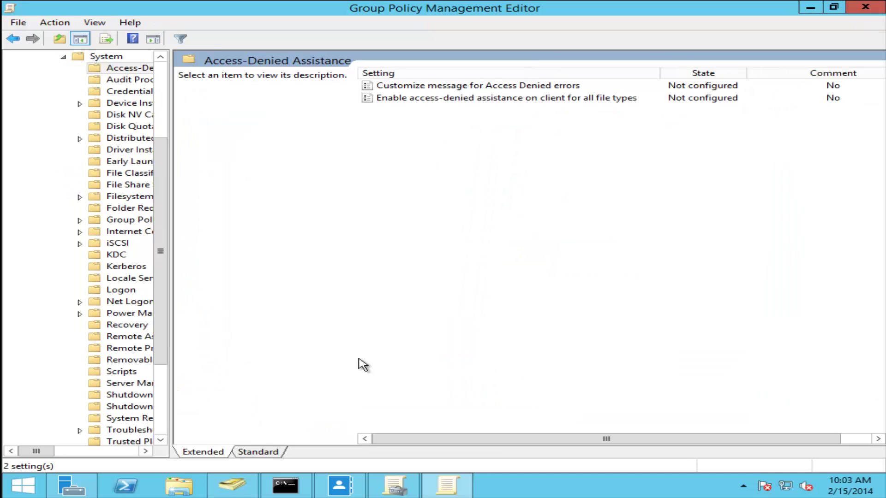
{"action": "left_click", "coordinate": [262, 452]}
{"action": "double_click", "coordinate": [314, 74]}
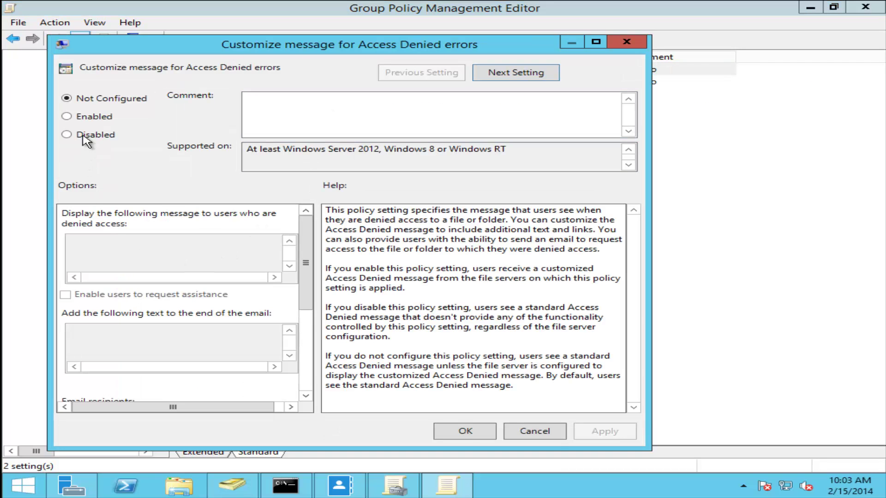
- Enable the custom Access Denied message, with text asking users to contact the file owner
{"action": "left_click", "coordinate": [92, 117]}
{"action": "left_click", "coordinate": [131, 251]}
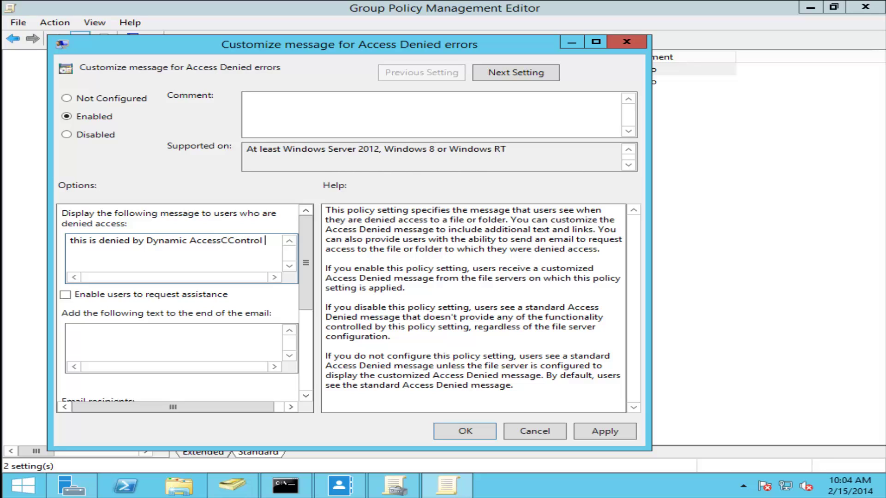
{"action": "type", "text": "ease ci"}
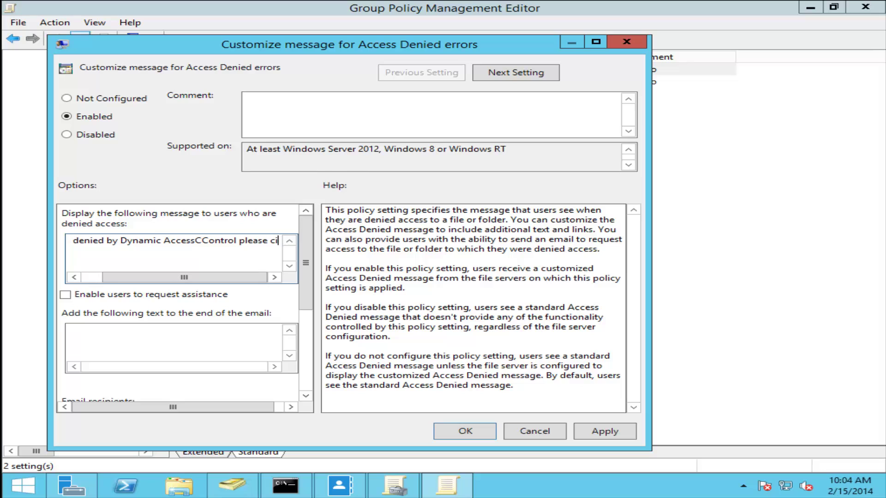
{"action": "type", "text": "ontcat "}
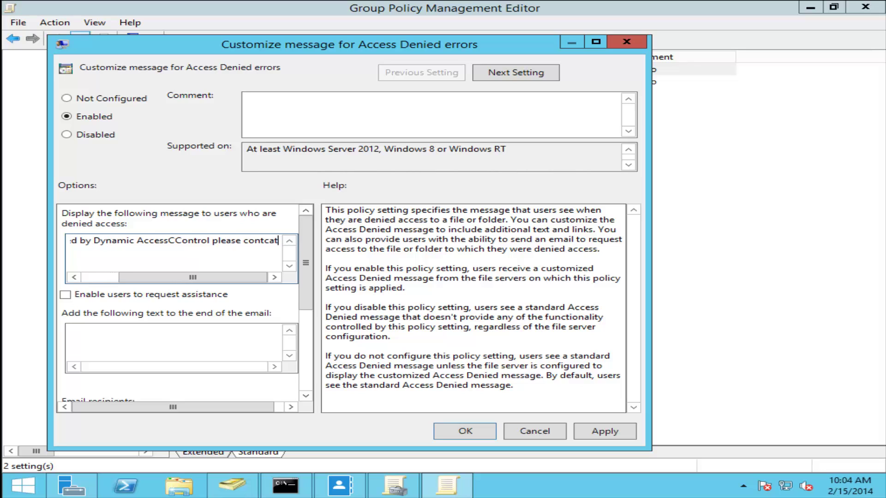
{"action": "type", "text": "the "}
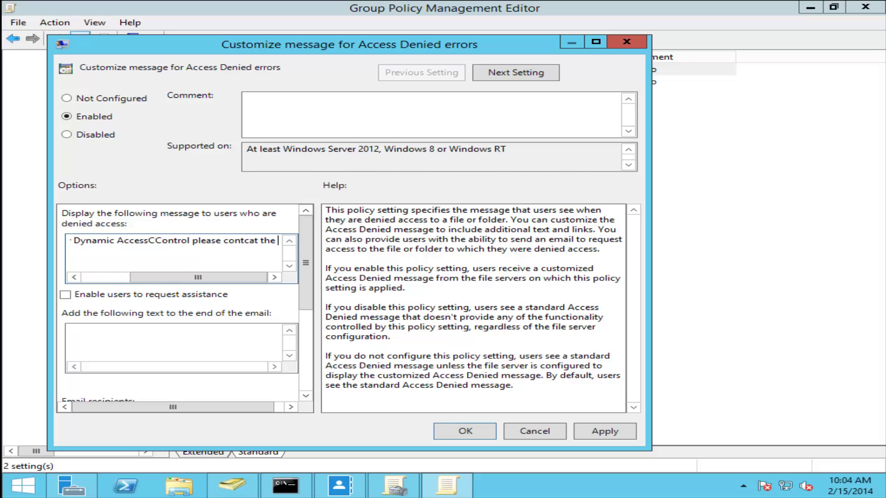
{"action": "type", "text": "file ow"}
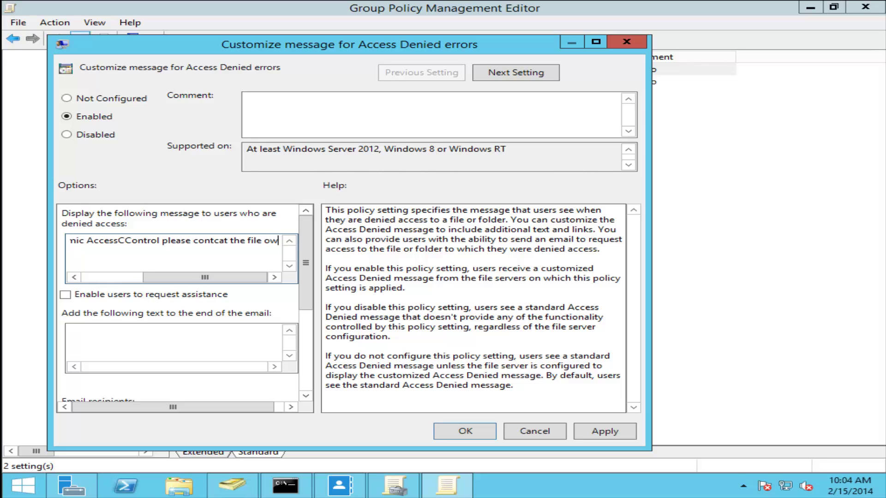
{"action": "type", "text": "ner"}
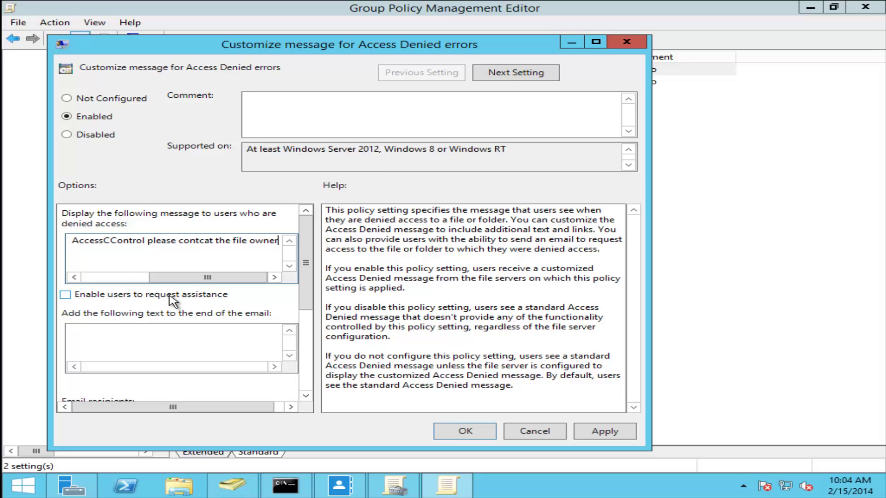
- Allow users to request assistance, email the folder owner and file server administrator, and apply the setting
{"action": "left_click", "coordinate": [152, 295]}
{"action": "left_click", "coordinate": [150, 342]}
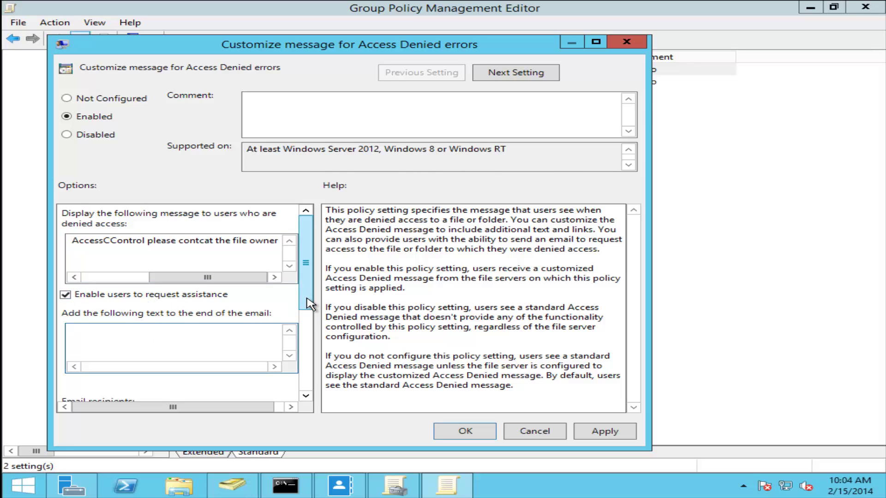
{"action": "left_click_drag", "start_coordinate": [308, 304], "coordinate": [307, 356]}
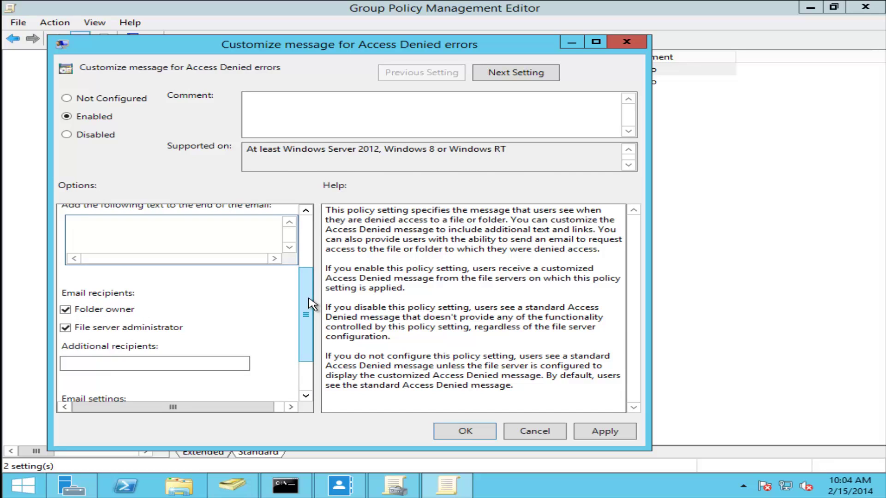
{"action": "left_click_drag", "start_coordinate": [309, 295], "coordinate": [308, 287]}
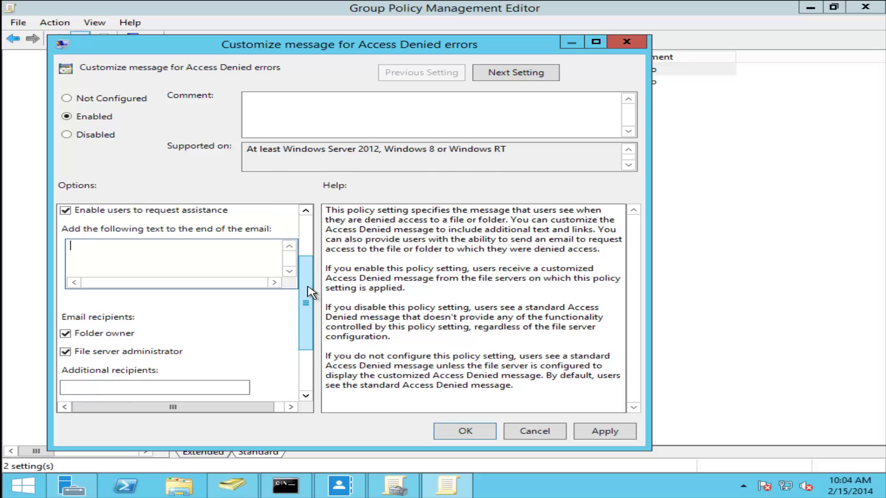
{"action": "scroll", "coordinate": [309, 215], "scroll_direction": "up", "scroll_amount": 3}
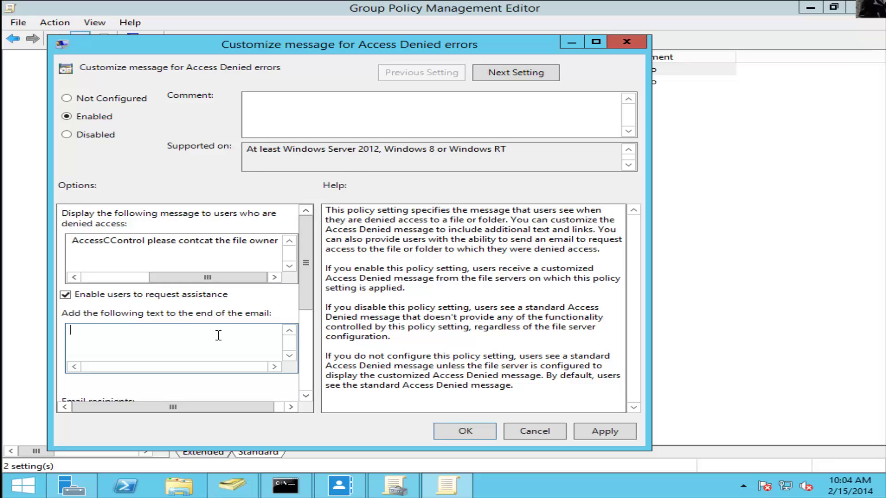
{"action": "left_click_drag", "start_coordinate": [309, 300], "coordinate": [310, 358]}
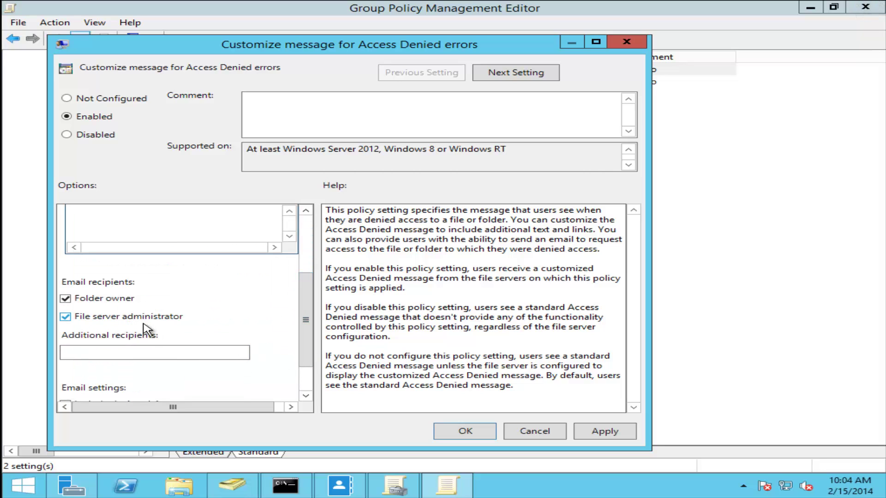
{"action": "scroll", "coordinate": [303, 340], "scroll_direction": "down", "scroll_amount": 2}
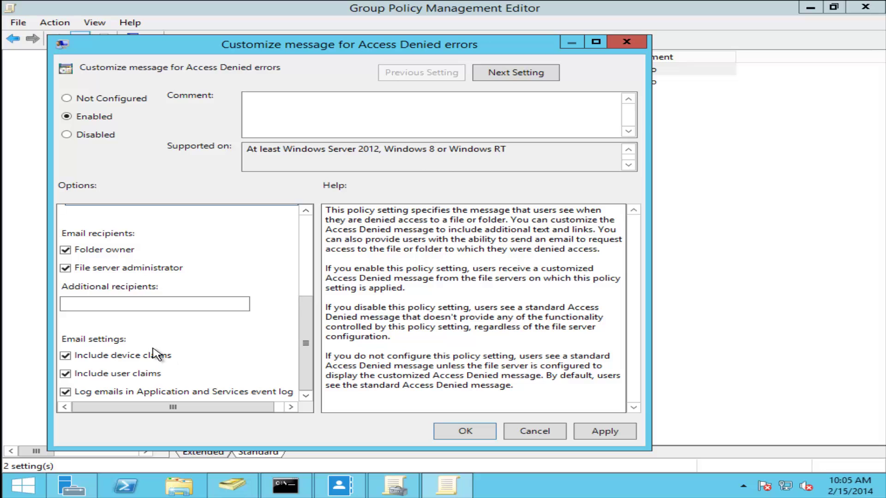
{"action": "left_click", "coordinate": [465, 431]}
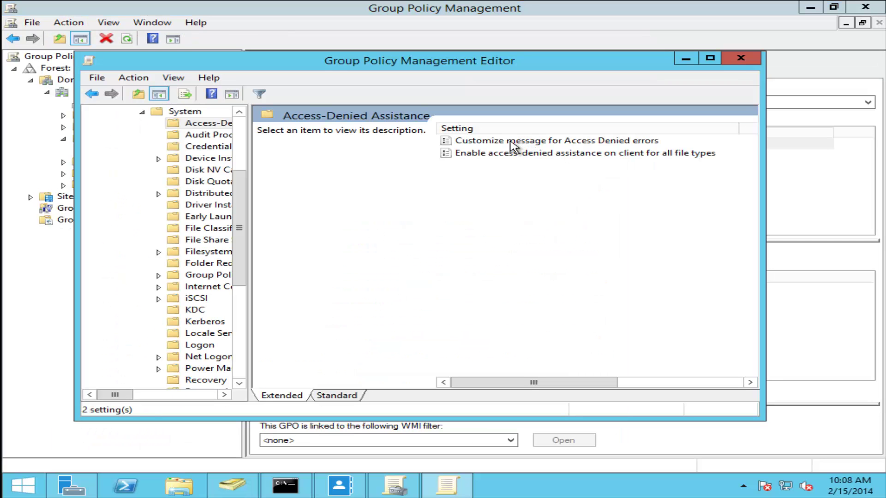
{"action": "left_click", "coordinate": [512, 141]}
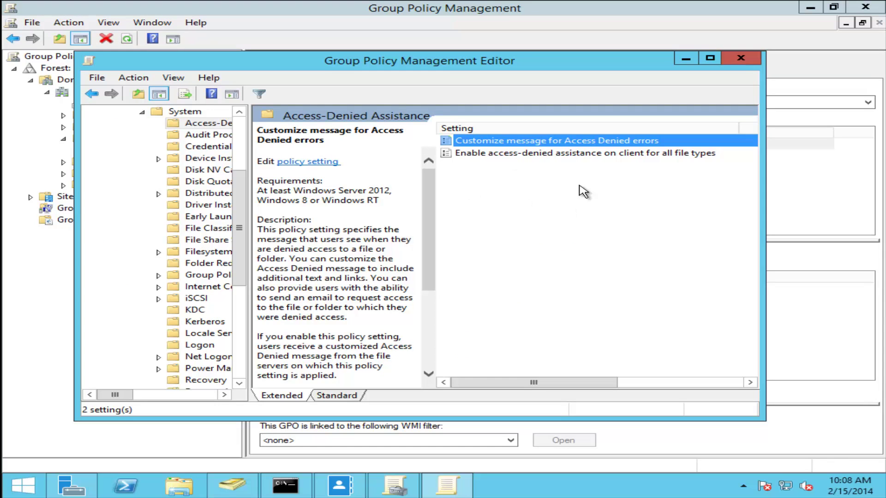
- Close the FS Policy editor and open the Clients' New Group Policy Object for editing
{"action": "left_click", "coordinate": [740, 58]}
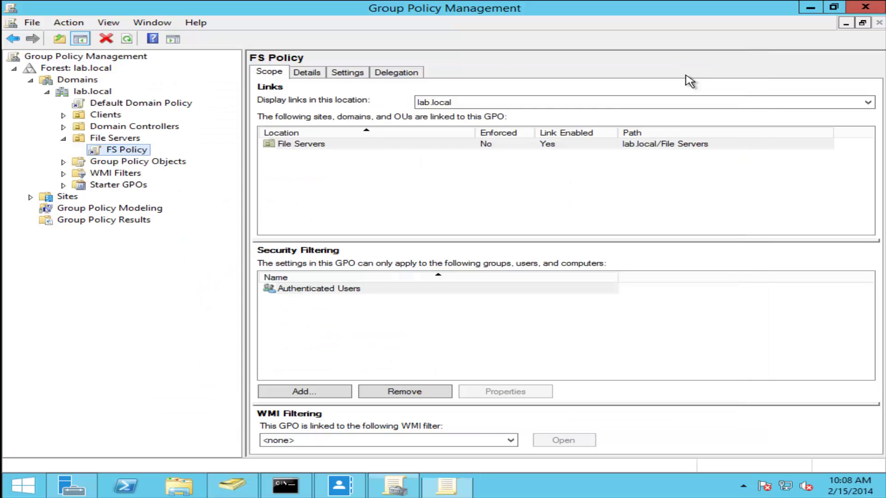
{"action": "left_click", "coordinate": [100, 105]}
{"action": "right_click", "coordinate": [115, 104]}
{"action": "double_click", "coordinate": [106, 116]}
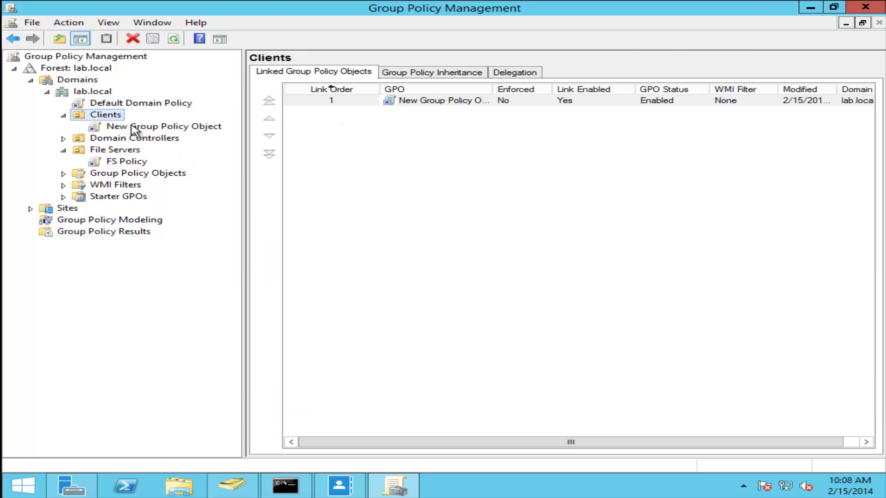
{"action": "left_click", "coordinate": [135, 128]}
{"action": "right_click", "coordinate": [135, 127]}
{"action": "left_click", "coordinate": [172, 134]}
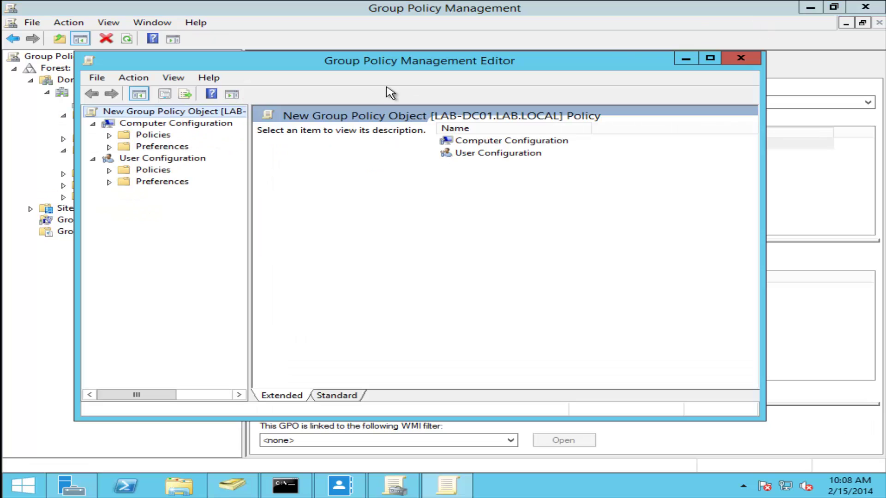
- Under Computer Policies > Administrative Templates > System > Access-Denied Assistance, enable client assistance for all file types
{"action": "left_click", "coordinate": [110, 146]}
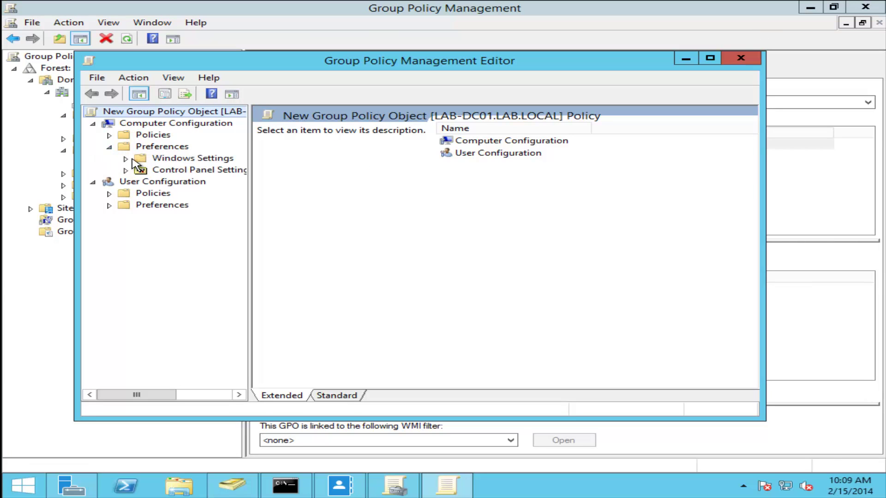
{"action": "left_click", "coordinate": [109, 146]}
{"action": "left_click", "coordinate": [109, 135]}
{"action": "left_click", "coordinate": [125, 171]}
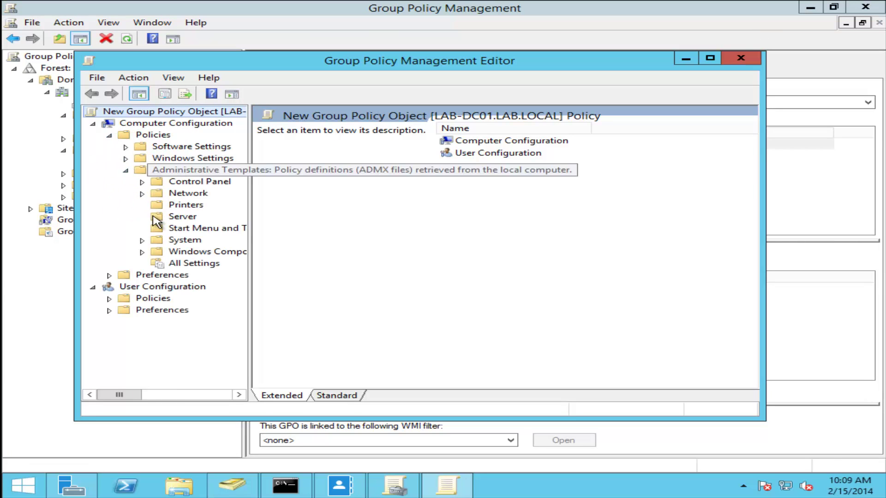
{"action": "left_click", "coordinate": [142, 239]}
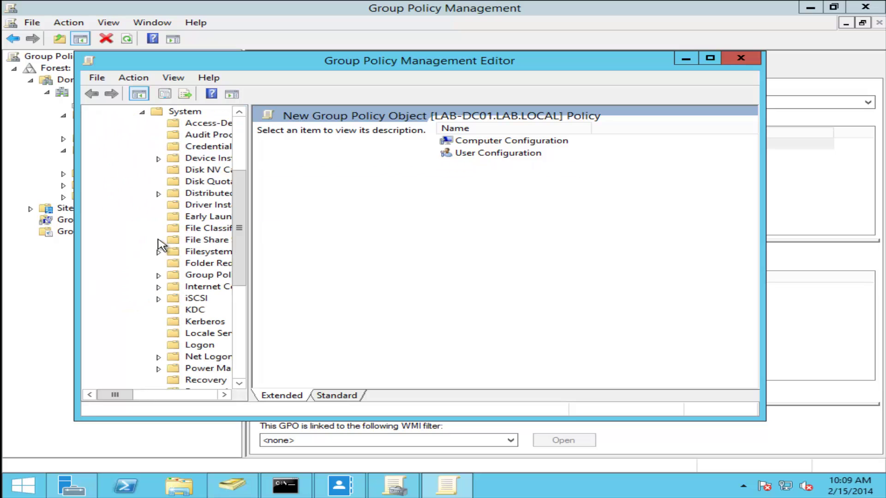
{"action": "left_click", "coordinate": [191, 124]}
{"action": "left_click", "coordinate": [488, 154]}
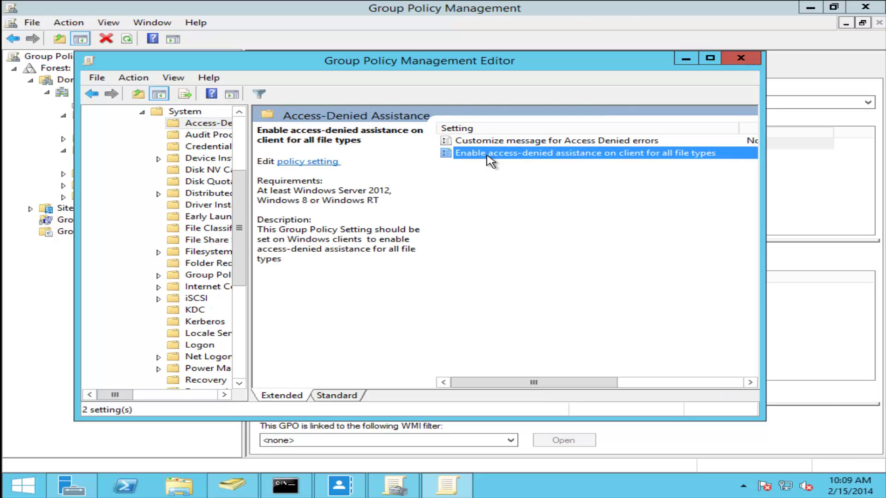
{"action": "left_click", "coordinate": [304, 163]}
{"action": "left_click", "coordinate": [74, 97]}
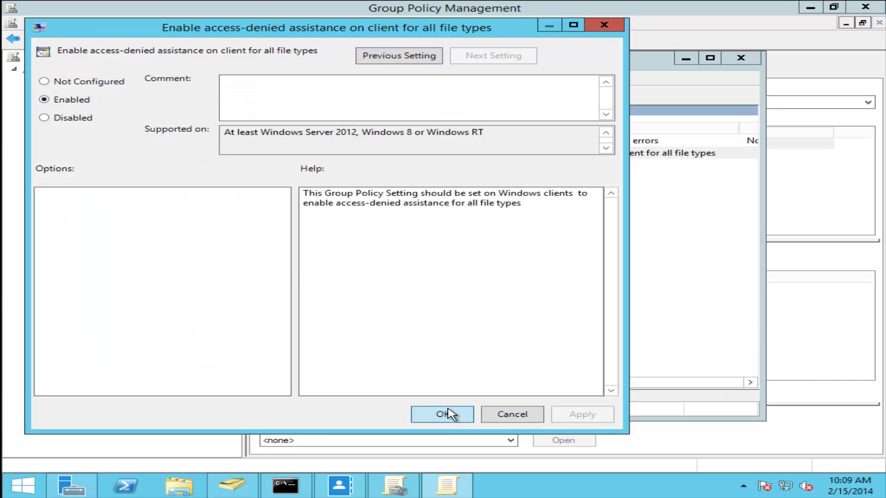
{"action": "left_click", "coordinate": [449, 414]}
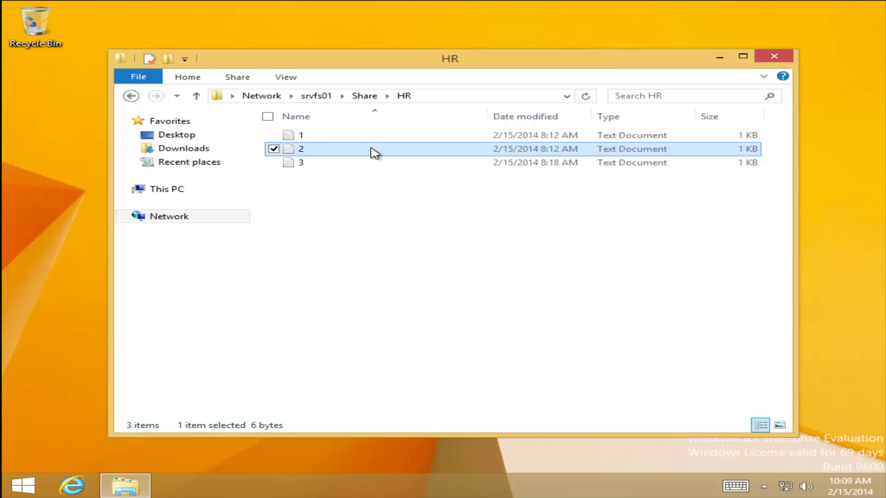
{"action": "double_click", "coordinate": [340, 154]}
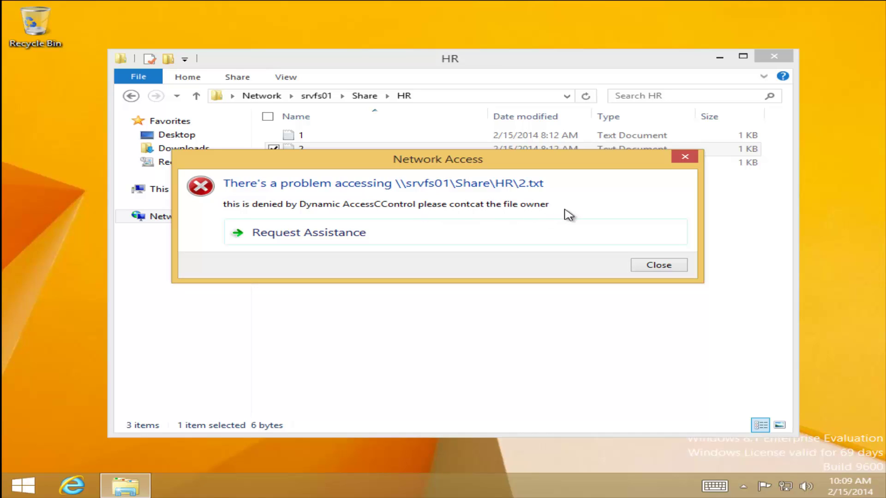
{"action": "left_click", "coordinate": [312, 230]}
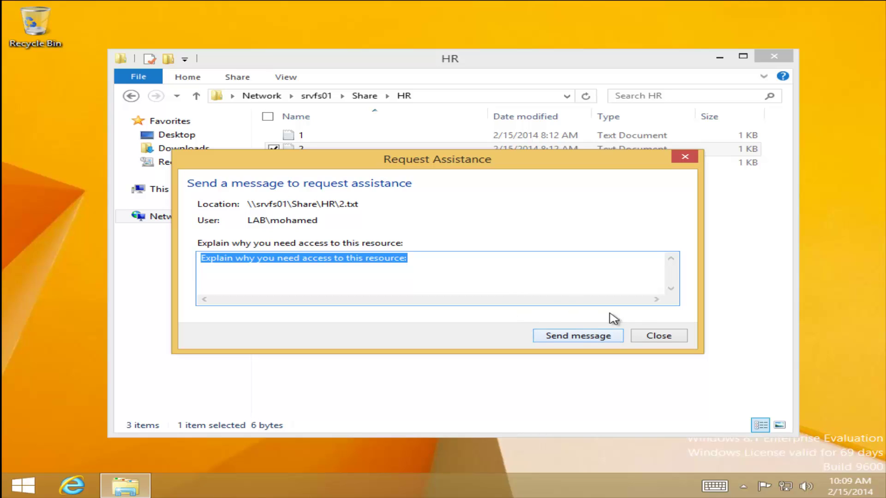
{"action": "left_click", "coordinate": [664, 335]}
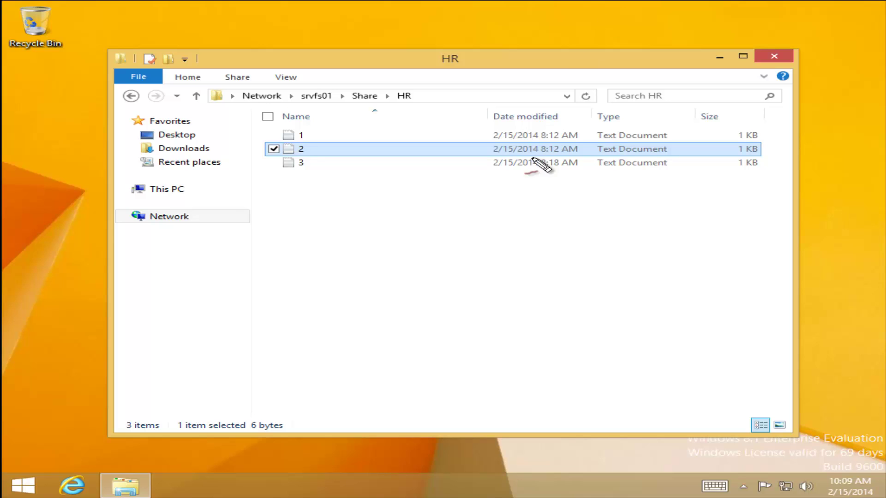
- Draw and label red boxes for the FS server, the left server and the client below
{"action": "mouse_move", "coordinate": [652, 202]}
{"action": "left_mouse_down"}
{"action": "mouse_move", "coordinate": [568, 244]}
{"action": "mouse_move", "coordinate": [652, 204]}
{"action": "mouse_move", "coordinate": [632, 190]}
{"action": "left_mouse_up"}
{"action": "mouse_move", "coordinate": [594, 230]}
{"action": "left_mouse_down"}
{"action": "mouse_move", "coordinate": [593, 264]}
{"action": "mouse_move", "coordinate": [608, 257]}
{"action": "mouse_move", "coordinate": [599, 245]}
{"action": "left_mouse_up"}
{"action": "mouse_move", "coordinate": [395, 217]}
{"action": "left_mouse_down"}
{"action": "mouse_move", "coordinate": [308, 300]}
{"action": "mouse_move", "coordinate": [384, 236]}
{"action": "left_mouse_up"}
{"action": "mouse_move", "coordinate": [320, 249]}
{"action": "left_mouse_down"}
{"action": "mouse_move", "coordinate": [340, 277]}
{"action": "mouse_move", "coordinate": [334, 270]}
{"action": "mouse_move", "coordinate": [377, 270]}
{"action": "left_mouse_up"}
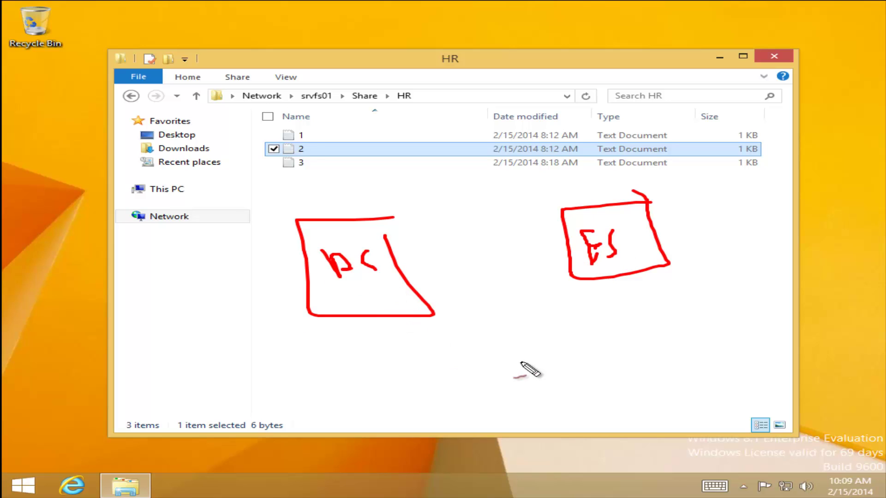
{"action": "mouse_move", "coordinate": [584, 346]}
{"action": "left_mouse_down"}
{"action": "mouse_move", "coordinate": [419, 409]}
{"action": "mouse_move", "coordinate": [560, 347]}
{"action": "left_mouse_up"}
{"action": "mouse_move", "coordinate": [449, 357]}
{"action": "left_mouse_down"}
{"action": "mouse_move", "coordinate": [466, 362]}
{"action": "mouse_move", "coordinate": [469, 376]}
{"action": "mouse_move", "coordinate": [471, 366]}
{"action": "mouse_move", "coordinate": [505, 367]}
{"action": "mouse_move", "coordinate": [507, 380]}
{"action": "left_mouse_up"}
{"action": "left_click_drag", "start_coordinate": [500, 366], "coordinate": [520, 368]}
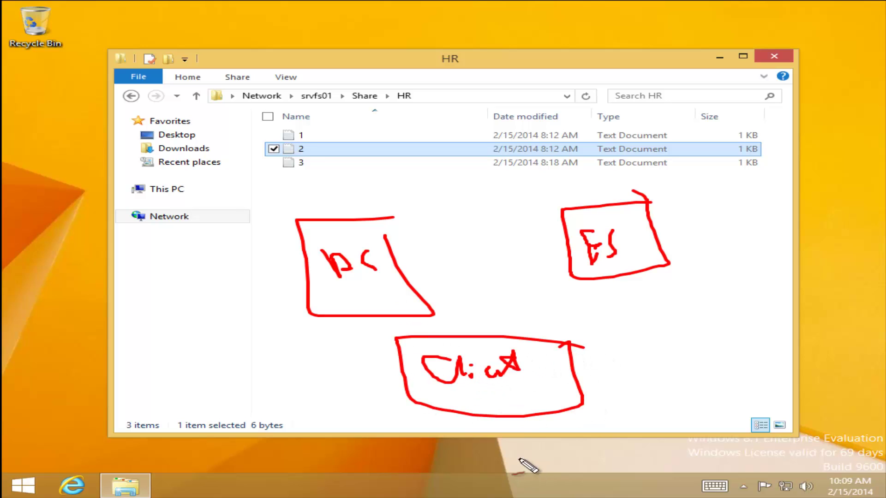
- Draw arrows from the client box to the left server box and to the FS box
{"action": "mouse_move", "coordinate": [503, 455]}
{"action": "left_mouse_down"}
{"action": "mouse_move", "coordinate": [500, 412]}
{"action": "mouse_move", "coordinate": [509, 421]}
{"action": "left_mouse_up"}
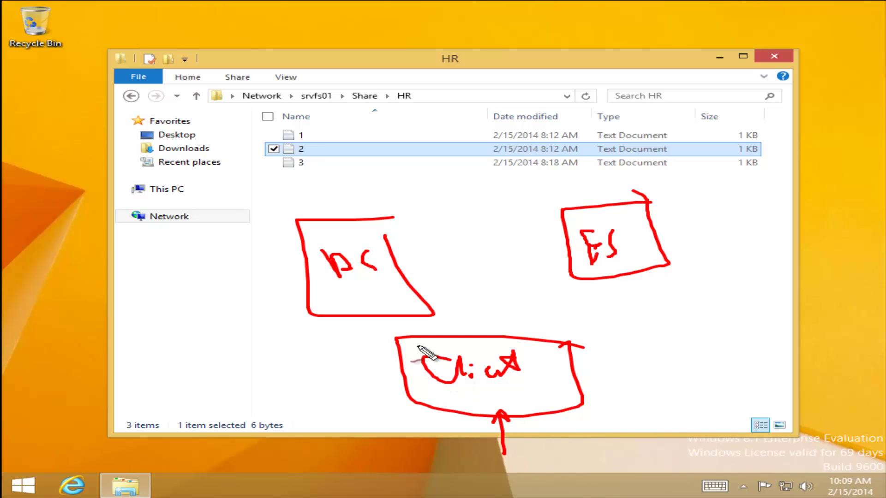
{"action": "mouse_move", "coordinate": [407, 336]}
{"action": "left_mouse_down"}
{"action": "mouse_move", "coordinate": [369, 295]}
{"action": "mouse_move", "coordinate": [386, 299]}
{"action": "left_mouse_up"}
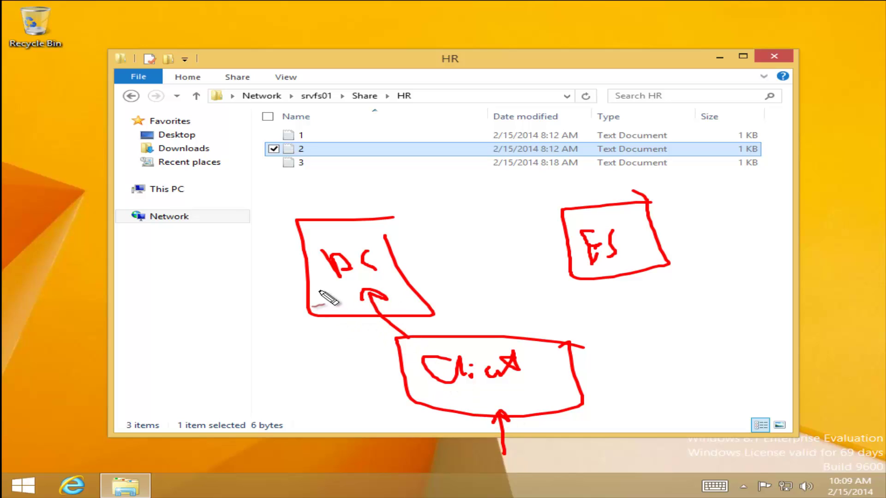
{"action": "mouse_move", "coordinate": [321, 290]}
{"action": "left_mouse_down"}
{"action": "mouse_move", "coordinate": [394, 363]}
{"action": "mouse_move", "coordinate": [237, 386]}
{"action": "mouse_move", "coordinate": [352, 359]}
{"action": "mouse_move", "coordinate": [326, 378]}
{"action": "left_mouse_up"}
{"action": "mouse_move", "coordinate": [329, 367]}
{"action": "left_mouse_down"}
{"action": "mouse_move", "coordinate": [348, 367]}
{"action": "mouse_move", "coordinate": [362, 383]}
{"action": "left_mouse_up"}
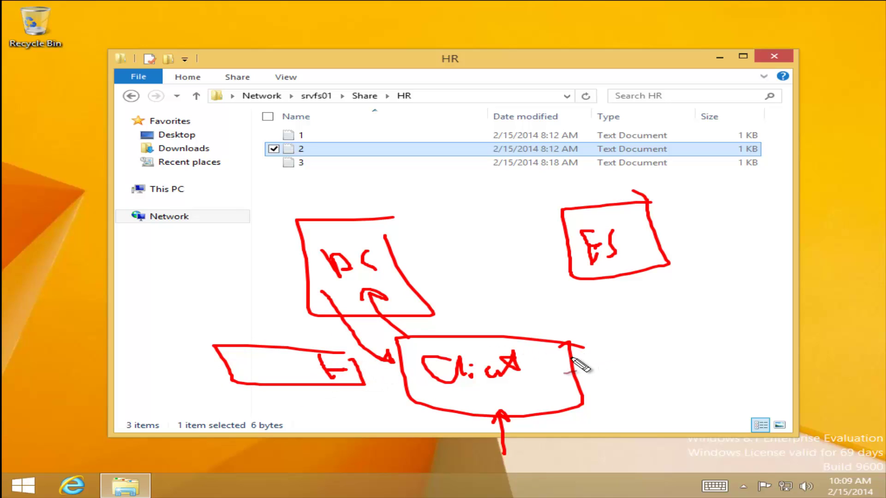
{"action": "mouse_move", "coordinate": [572, 357]}
{"action": "left_mouse_down"}
{"action": "mouse_move", "coordinate": [628, 295]}
{"action": "mouse_move", "coordinate": [631, 268]}
{"action": "left_mouse_up"}
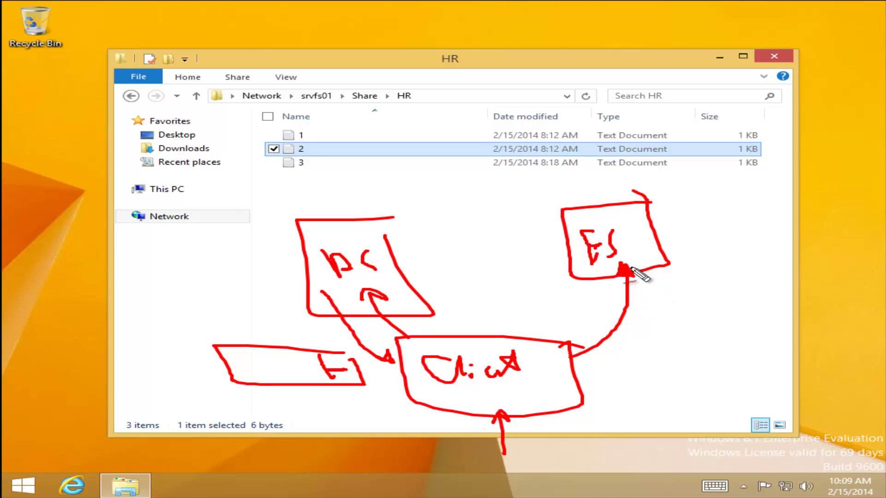
- Add a small box linked to the FS box, with an underlined note and a red X
{"action": "mouse_move", "coordinate": [710, 216]}
{"action": "left_mouse_down"}
{"action": "mouse_move", "coordinate": [680, 216]}
{"action": "mouse_move", "coordinate": [682, 239]}
{"action": "mouse_move", "coordinate": [710, 216]}
{"action": "left_mouse_up"}
{"action": "mouse_move", "coordinate": [649, 217]}
{"action": "left_mouse_down"}
{"action": "mouse_move", "coordinate": [708, 274]}
{"action": "mouse_move", "coordinate": [682, 306]}
{"action": "mouse_move", "coordinate": [736, 301]}
{"action": "mouse_move", "coordinate": [733, 309]}
{"action": "left_mouse_up"}
{"action": "mouse_move", "coordinate": [678, 327]}
{"action": "left_mouse_down"}
{"action": "mouse_move", "coordinate": [646, 319]}
{"action": "mouse_move", "coordinate": [683, 275]}
{"action": "mouse_move", "coordinate": [697, 291]}
{"action": "mouse_move", "coordinate": [657, 291]}
{"action": "left_mouse_up"}
{"action": "mouse_move", "coordinate": [641, 255]}
{"action": "left_mouse_down"}
{"action": "mouse_move", "coordinate": [671, 229]}
{"action": "mouse_move", "coordinate": [707, 219]}
{"action": "mouse_move", "coordinate": [684, 223]}
{"action": "left_mouse_up"}
{"action": "left_click_drag", "start_coordinate": [648, 317], "coordinate": [677, 326]}
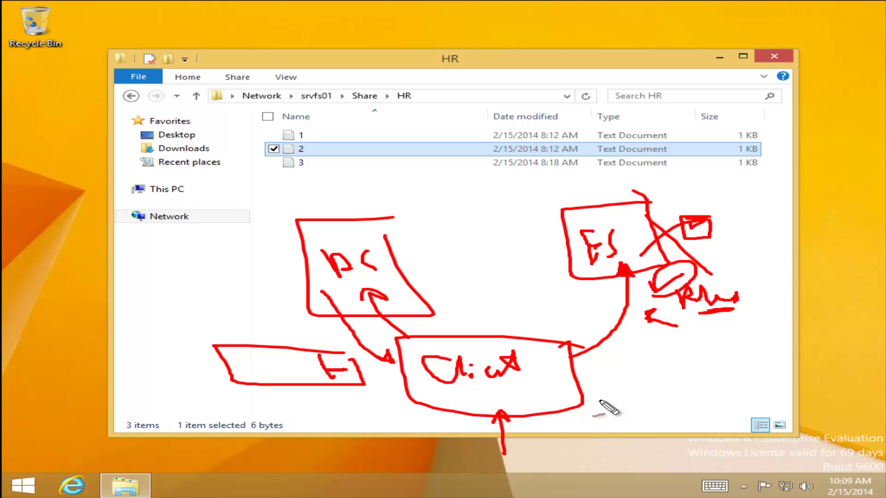
{"action": "mouse_move", "coordinate": [685, 184]}
{"action": "left_mouse_down"}
{"action": "mouse_move", "coordinate": [680, 203]}
{"action": "mouse_move", "coordinate": [695, 200]}
{"action": "mouse_move", "coordinate": [670, 182]}
{"action": "mouse_move", "coordinate": [685, 215]}
{"action": "left_mouse_up"}
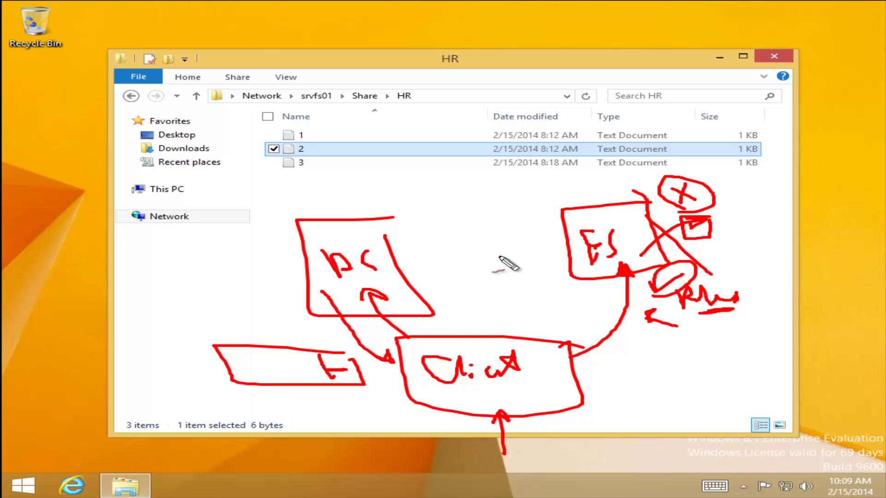